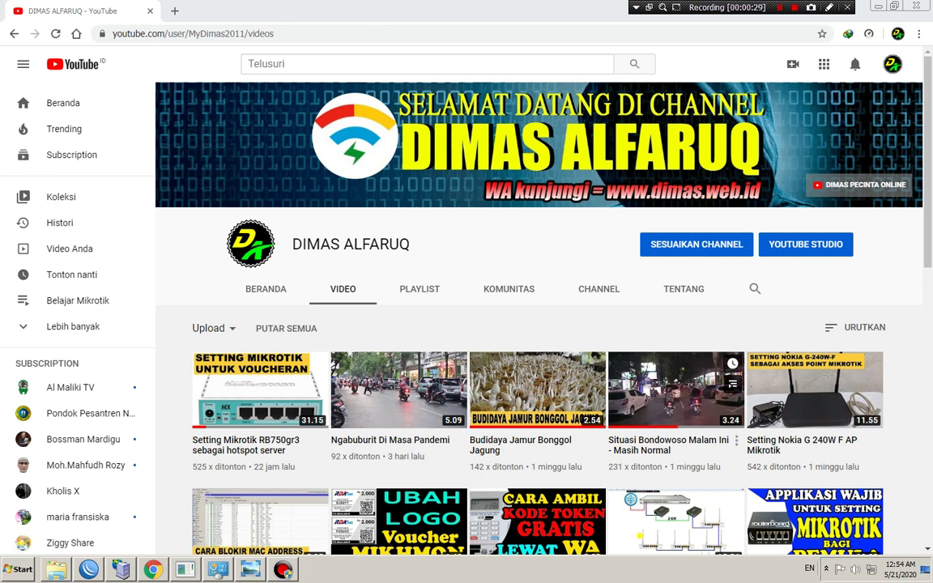
Show the hAP Mini photo (hqdefault.jpg), then advance to the hAP router picture 1059_hi_res.png
left_click(251, 569)
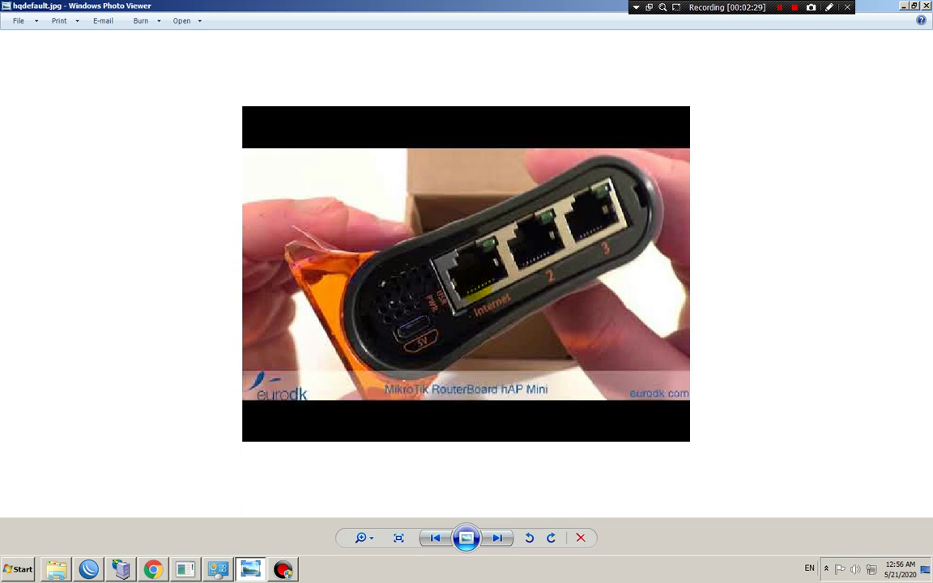
left_click(497, 537)
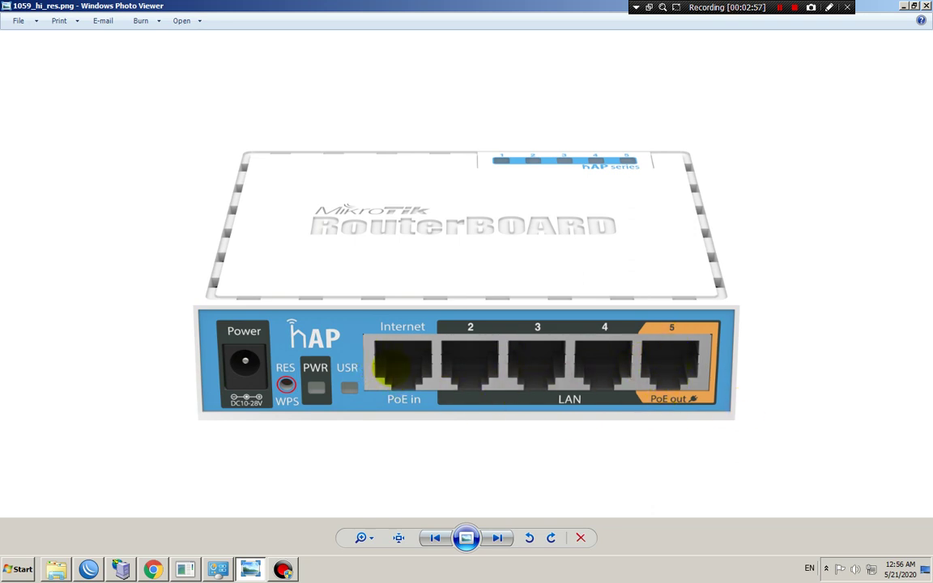
Step through the tower-style hAP and hAP lite (hap1.jpg) pictures toward the hAP Mini photo
left_click(486, 537)
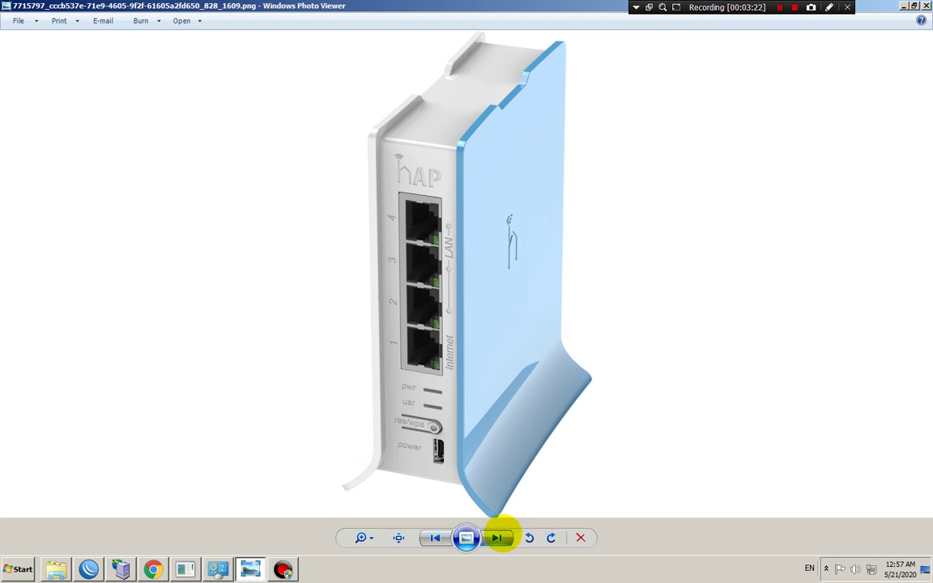
left_click(499, 538)
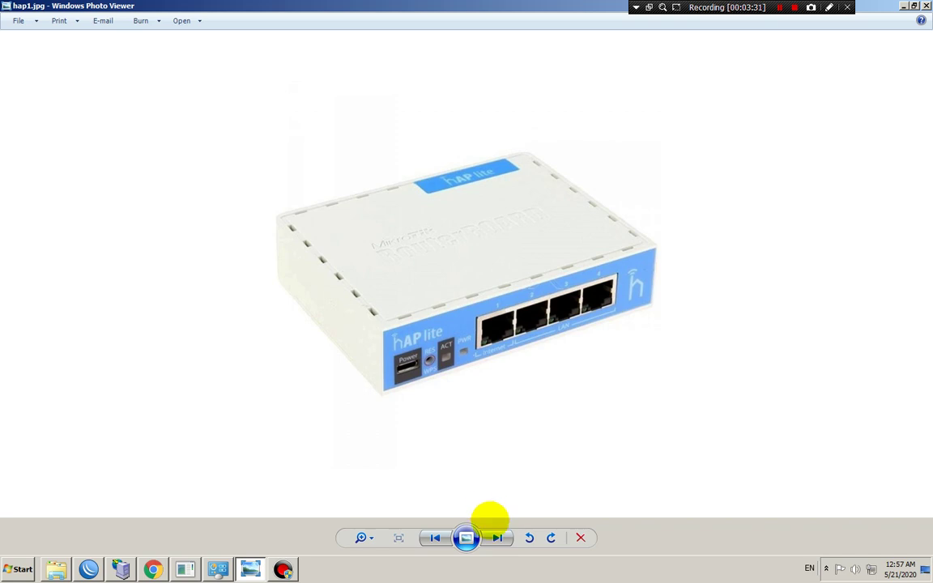
left_click(492, 537)
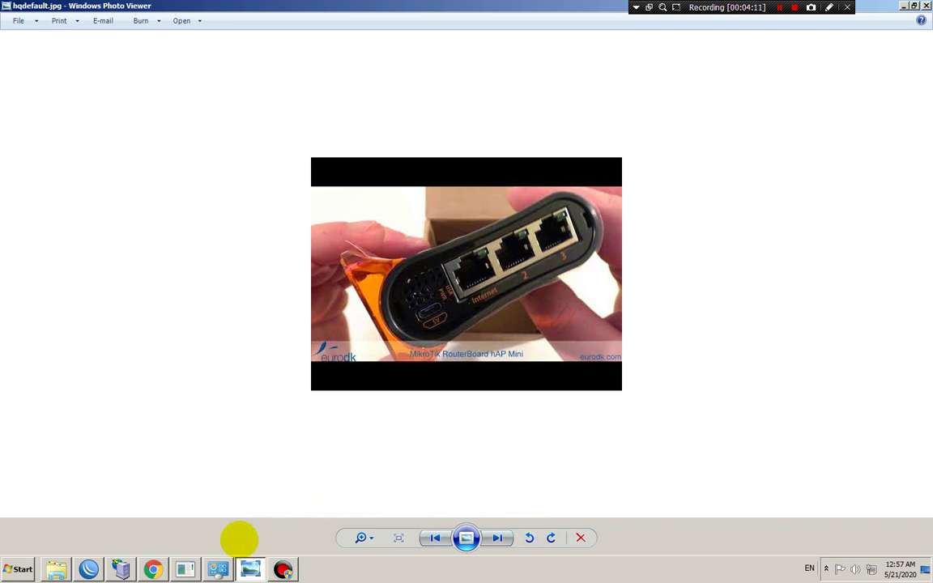
Select the discovered MikroTik router in WinBox Neighbors, then browse the YouTube channel page
left_click(89, 569)
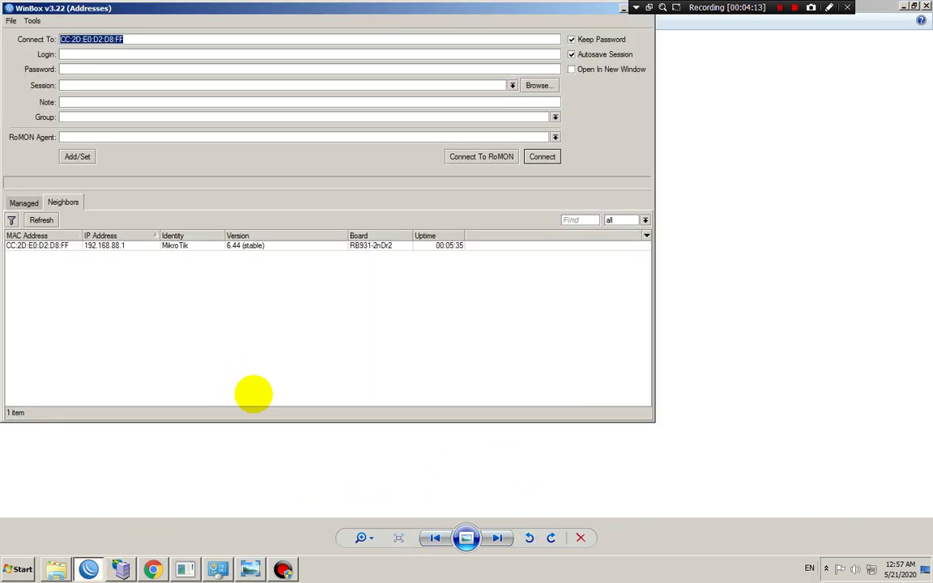
left_click(42, 244)
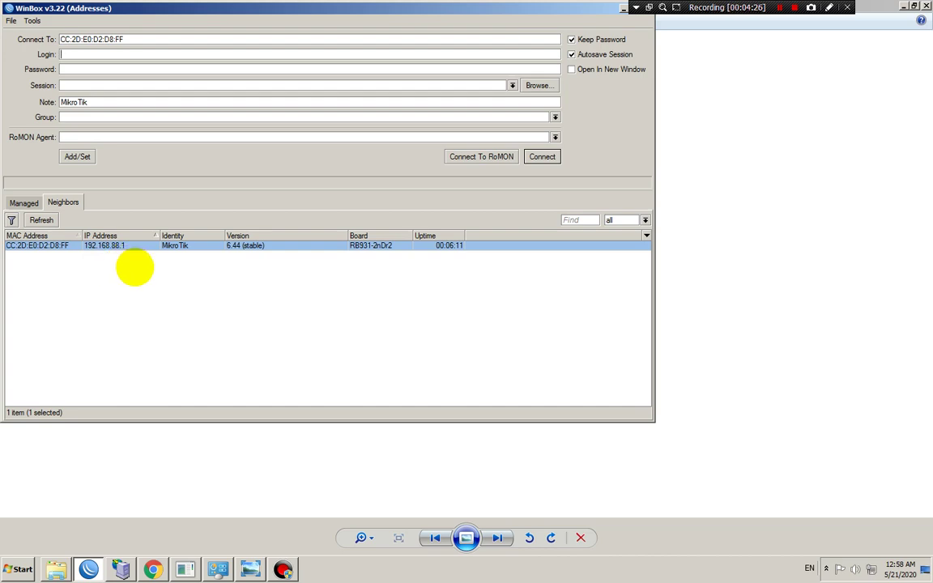
left_click(153, 567)
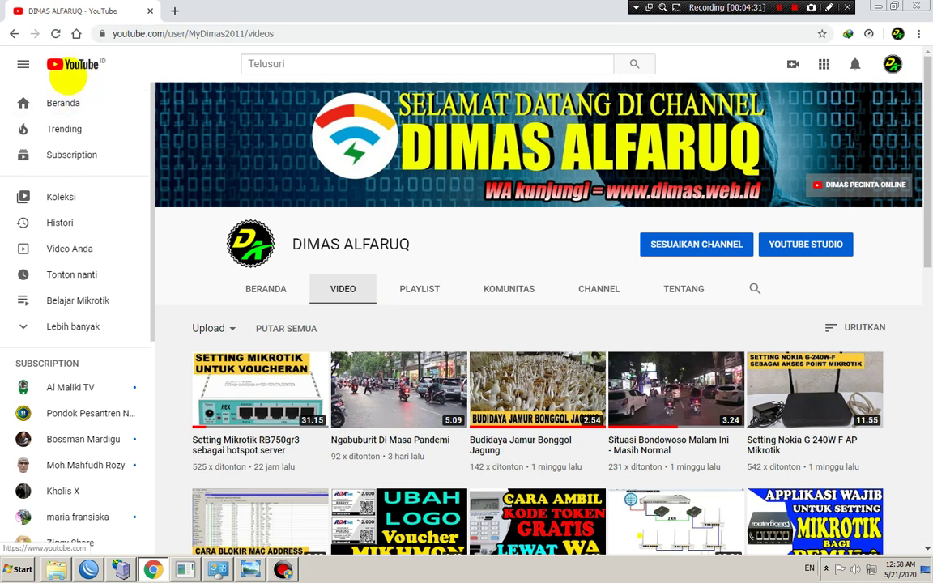
left_click(69, 73)
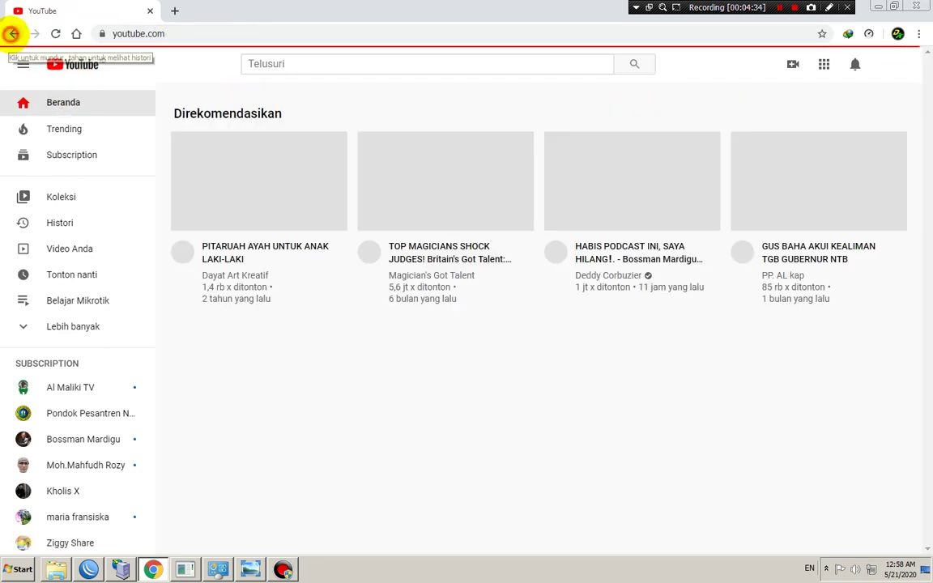
left_click(11, 33)
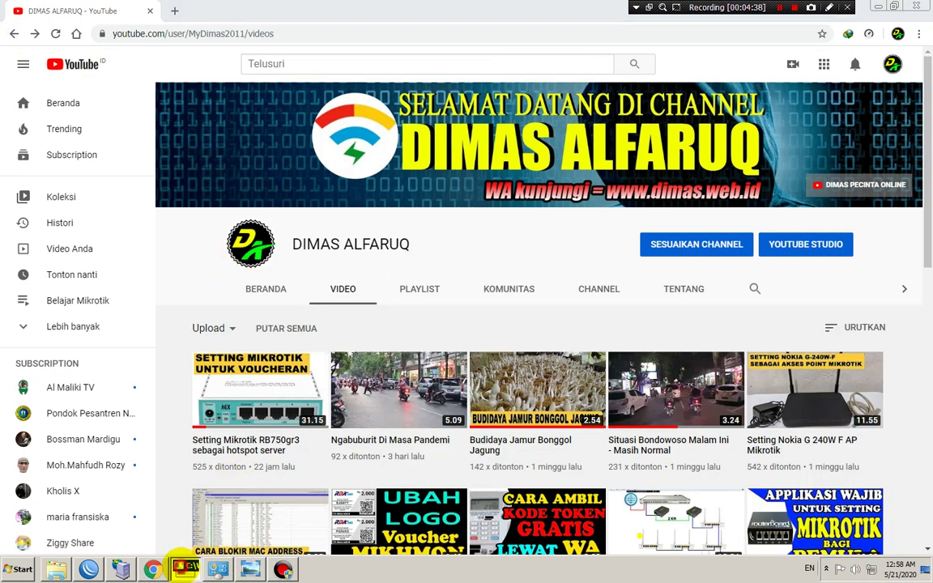
Check the ping window, then reselect the MikroTik router and connect to it as admin
left_click(184, 569)
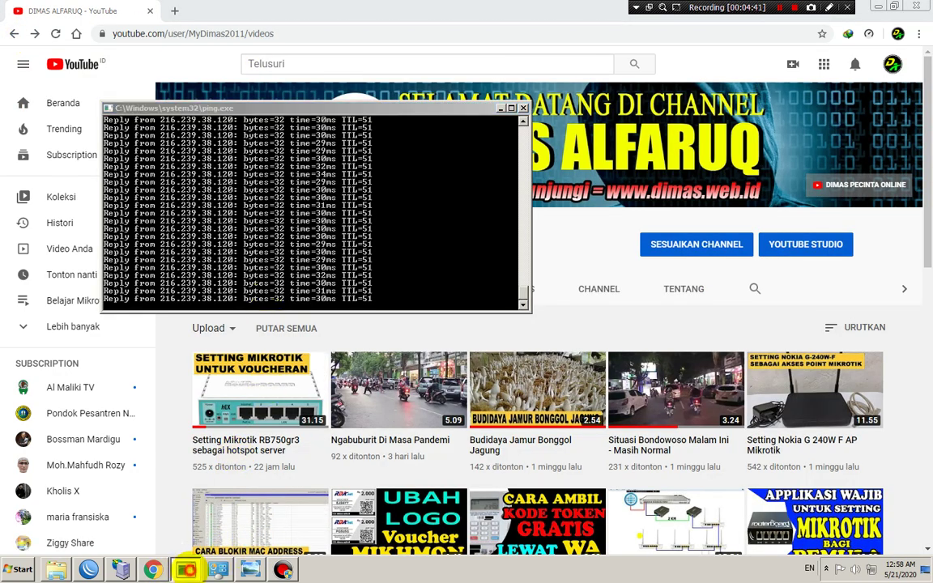
left_click(177, 567)
left_click(88, 569)
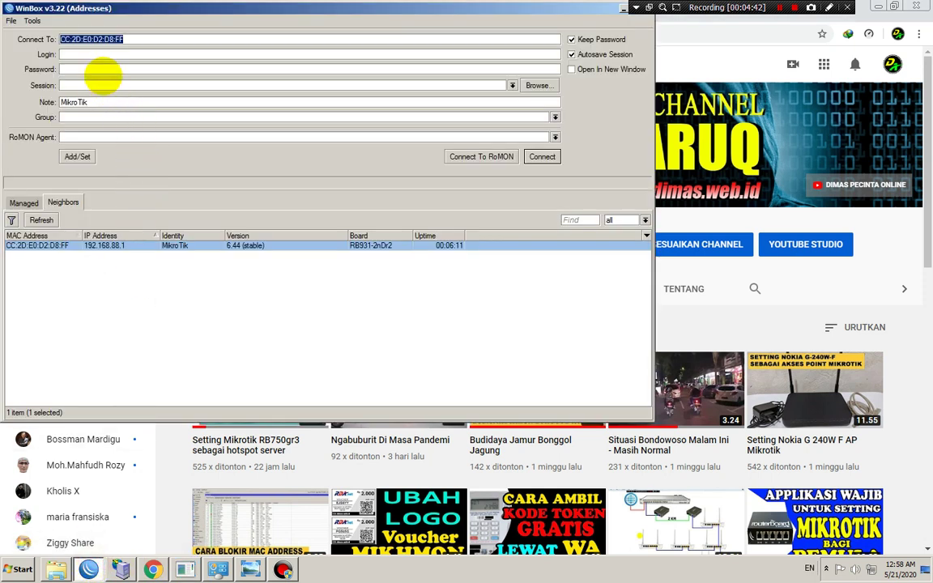
left_click(87, 55)
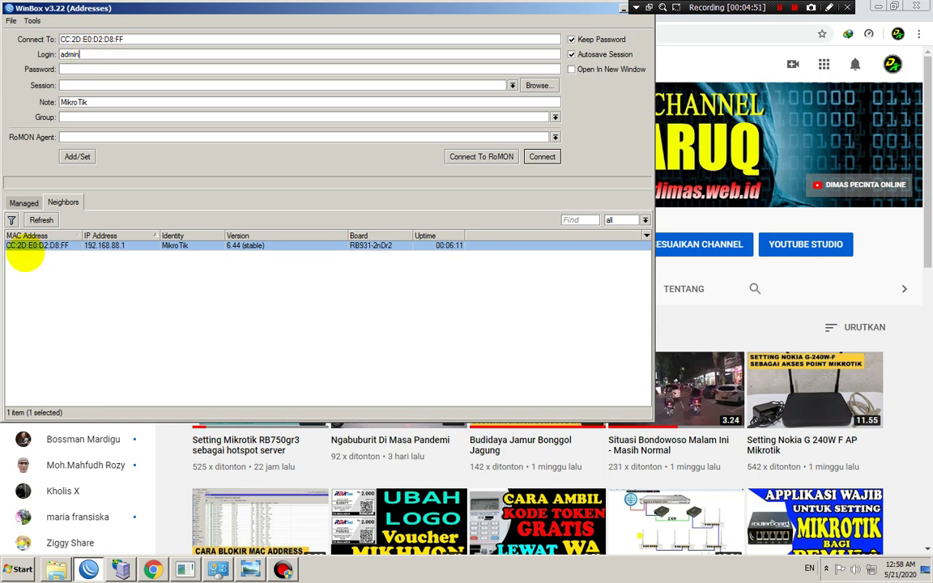
left_click(26, 244)
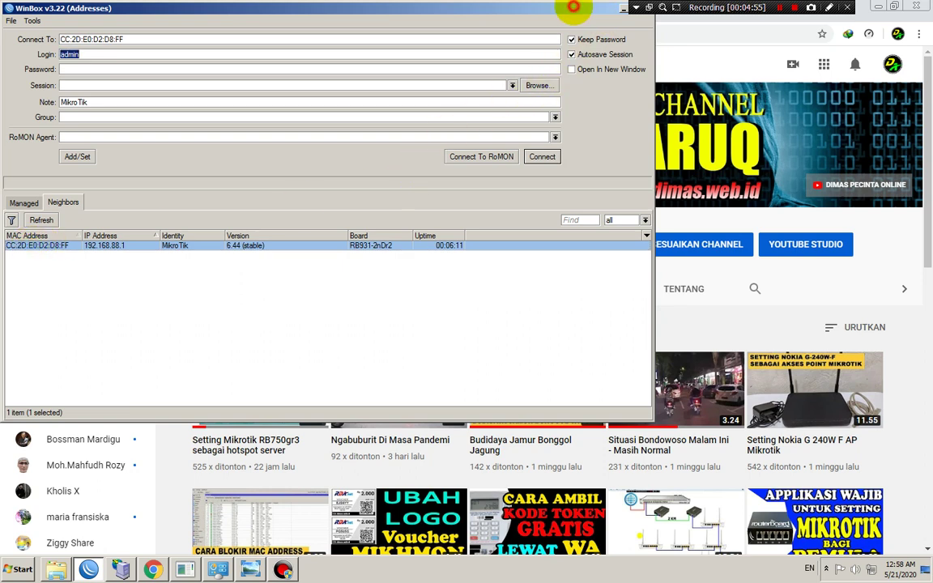
left_click_drag(572, 10, 706, 80)
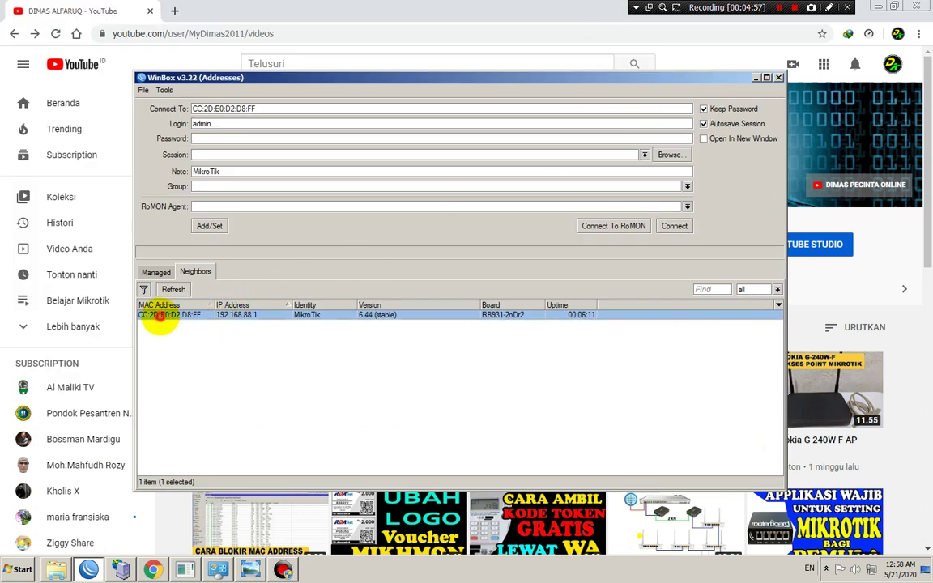
left_click(668, 226)
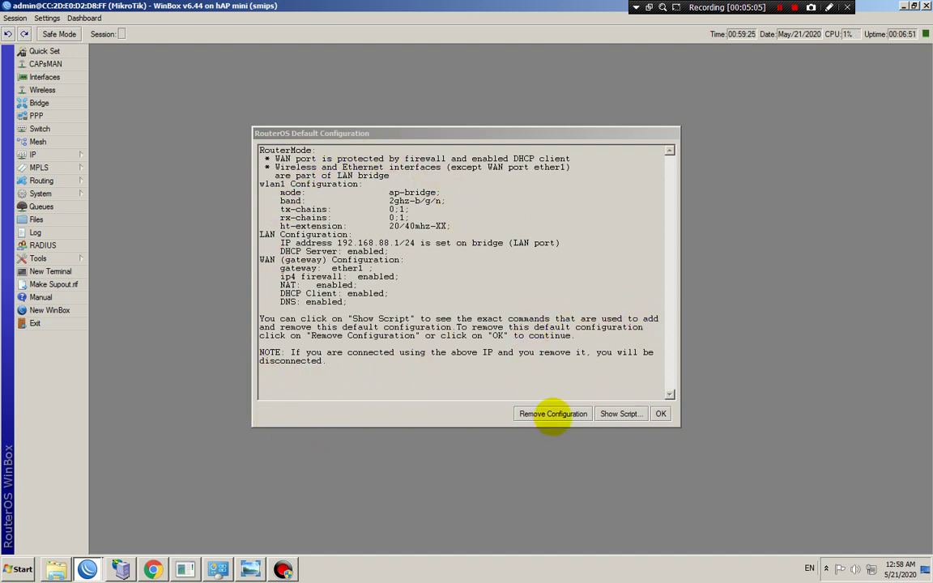
Remove the default configuration, dismiss the disconnect notice, and reconnect to the reset hAP mini
left_click(552, 414)
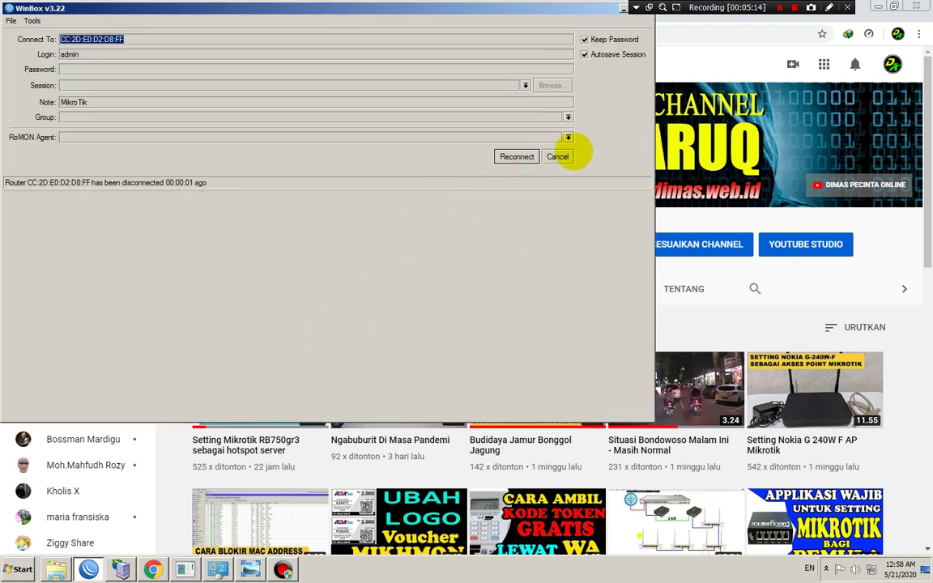
left_click(564, 155)
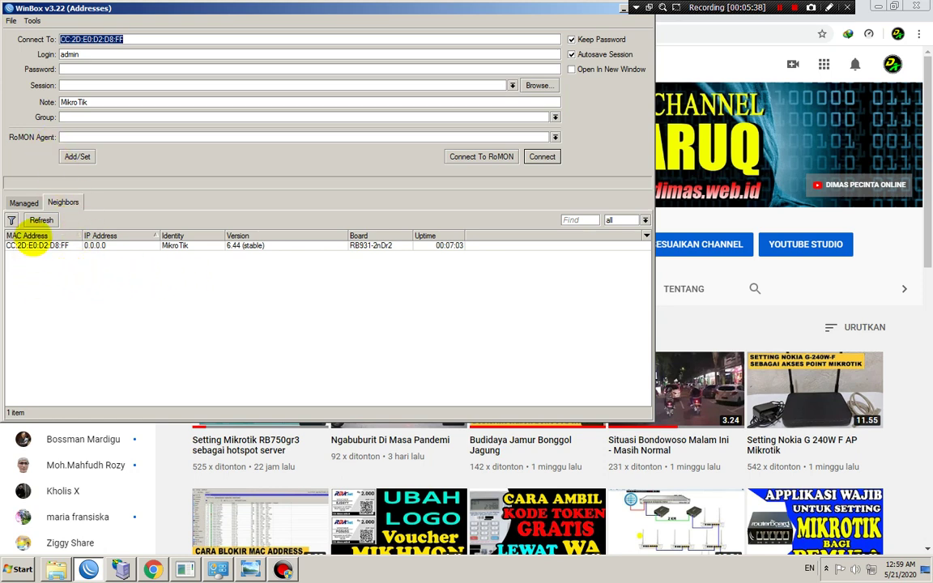
left_click(32, 245)
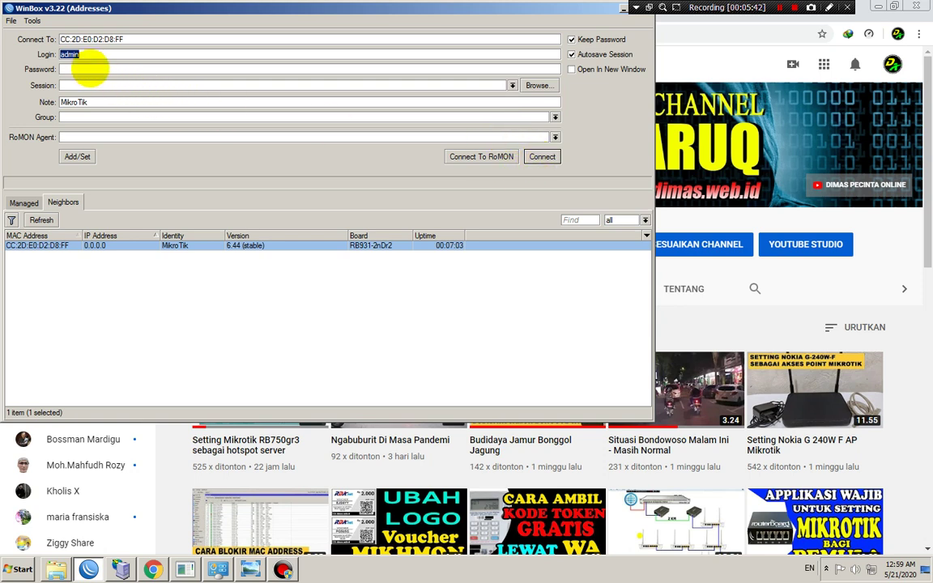
left_click(541, 156)
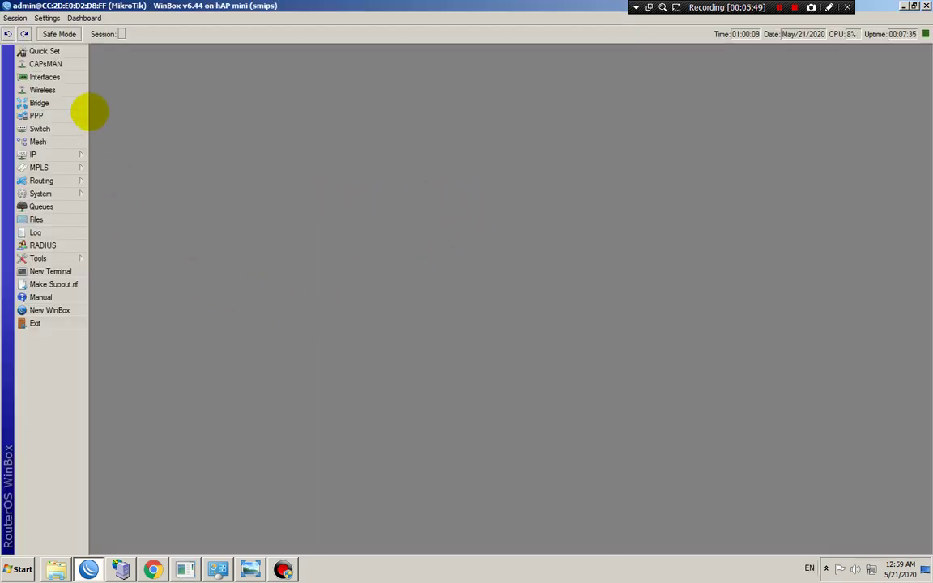
Open the Interface List and look at the ether1 interface properties
left_click(54, 76)
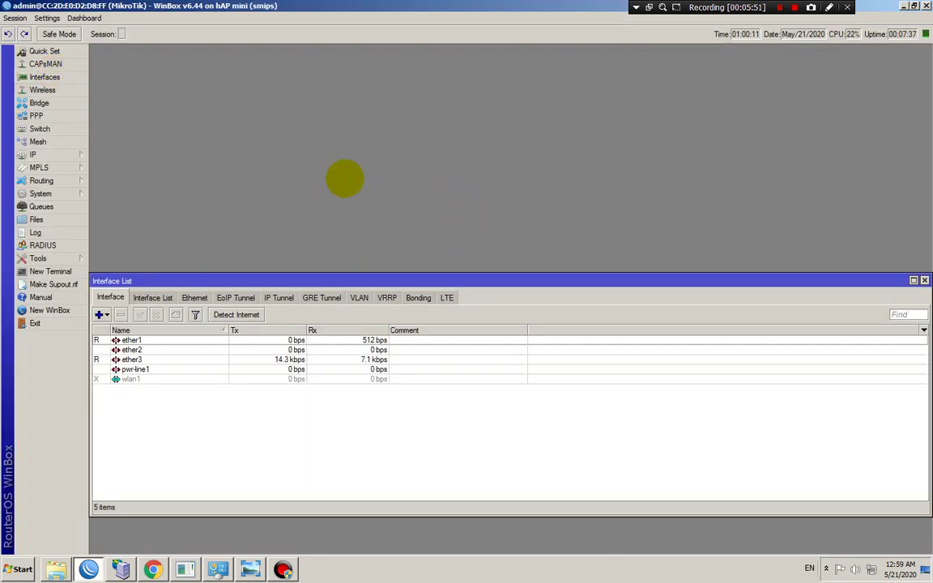
left_click_drag(285, 279, 315, 184)
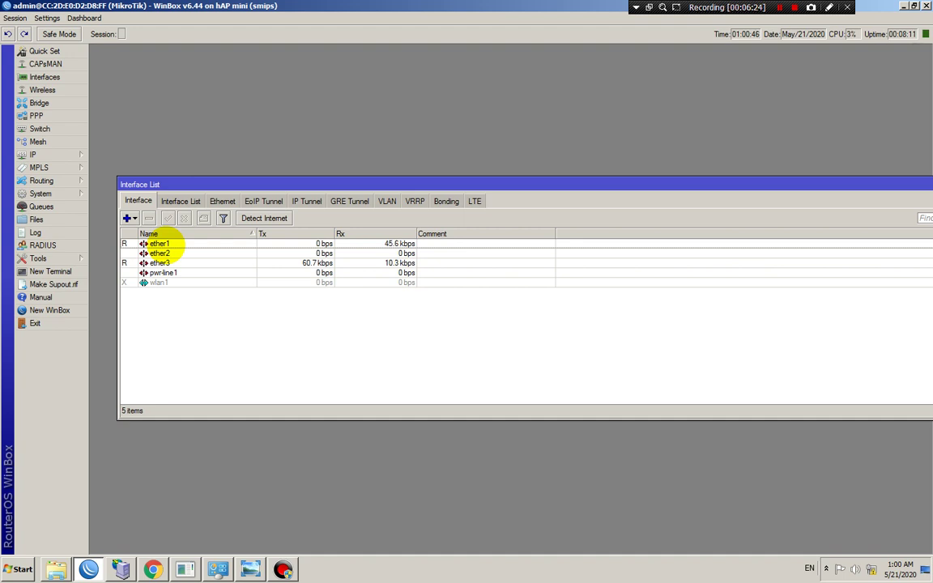
left_click(161, 244)
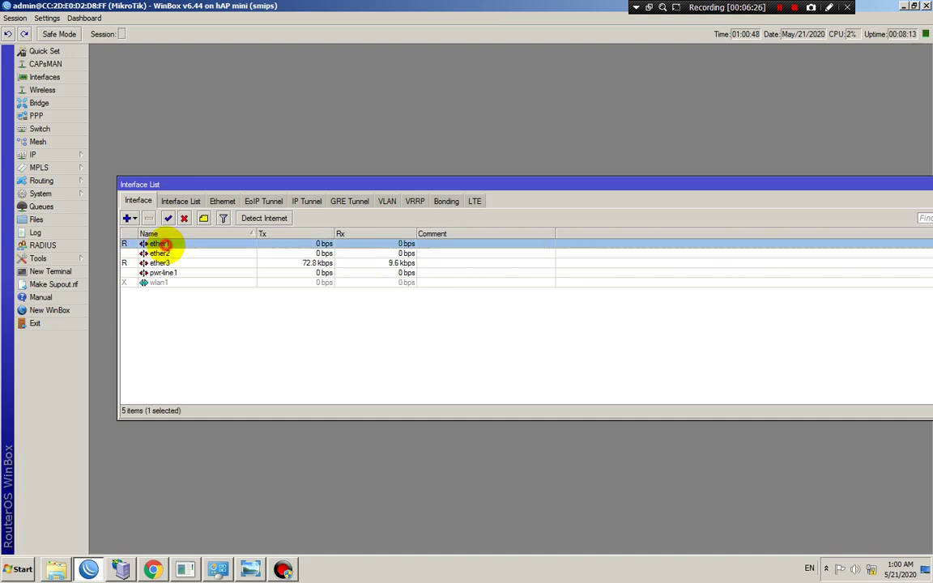
double_click(160, 244)
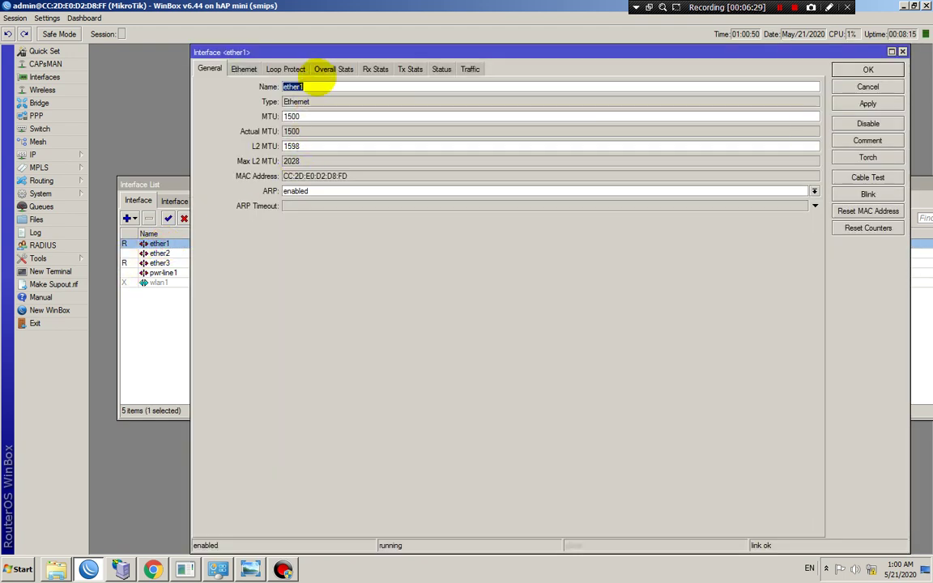
left_click(322, 87)
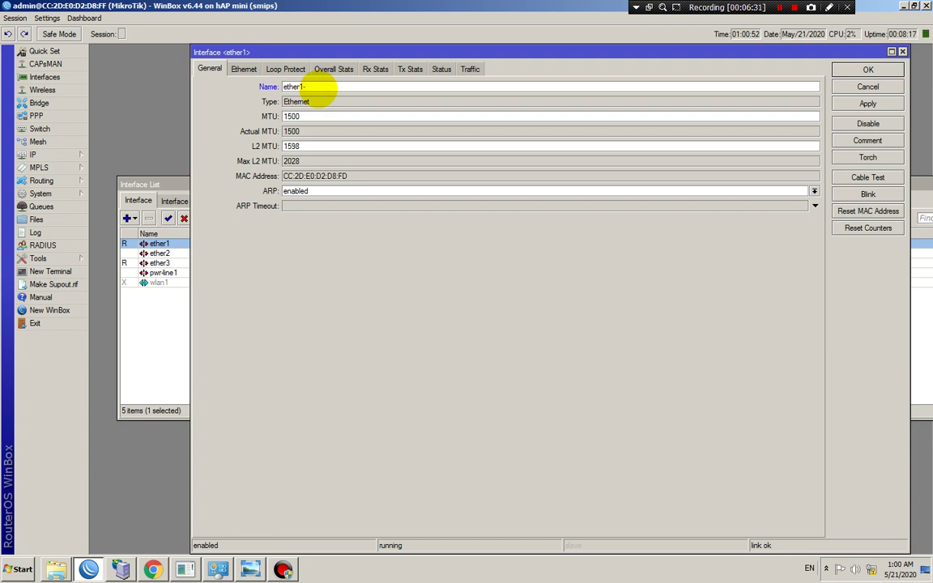
left_click(878, 84)
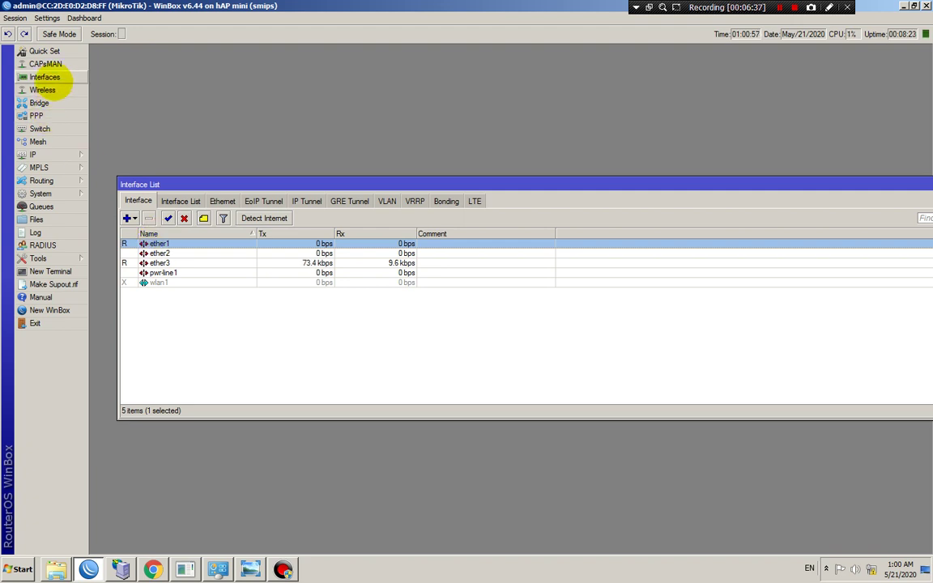
left_click(49, 77)
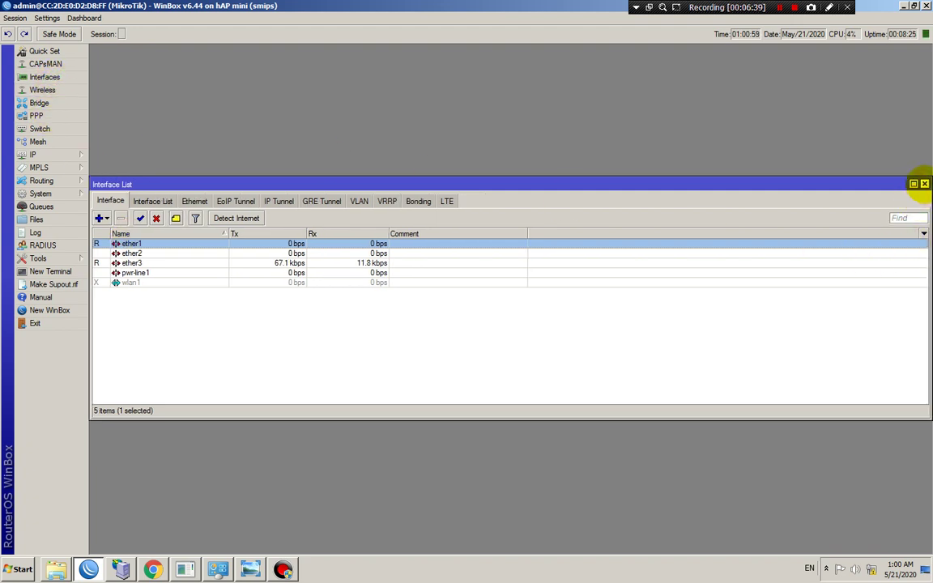
left_click(923, 183)
Rename ether1 to 1-INTERNET and save it
left_click(46, 76)
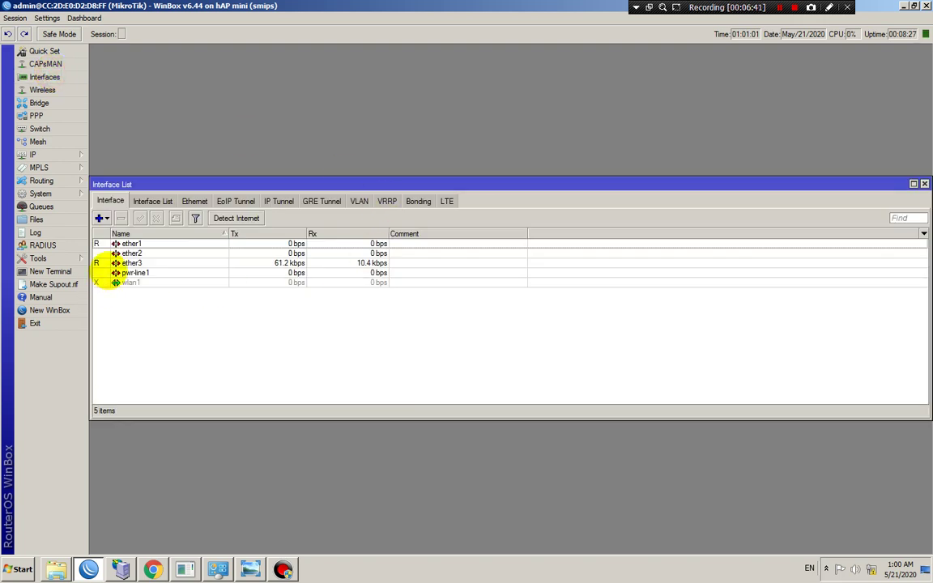
left_click(133, 243)
double_click(132, 244)
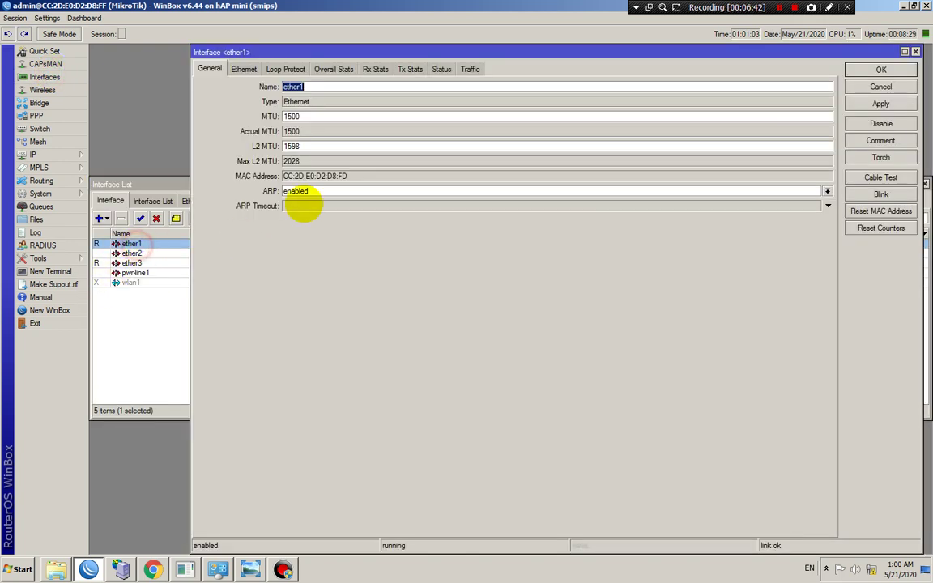
type("1")
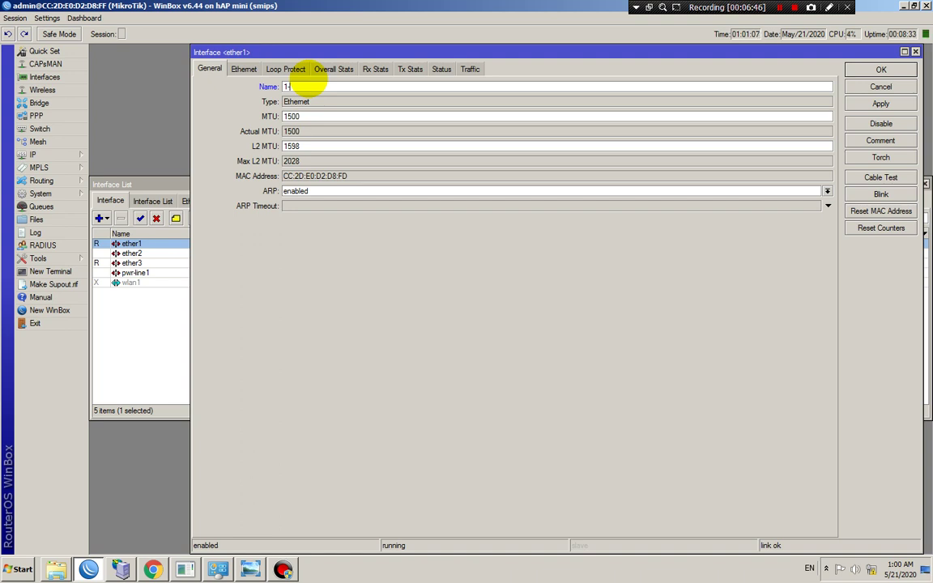
type("-INTERNET")
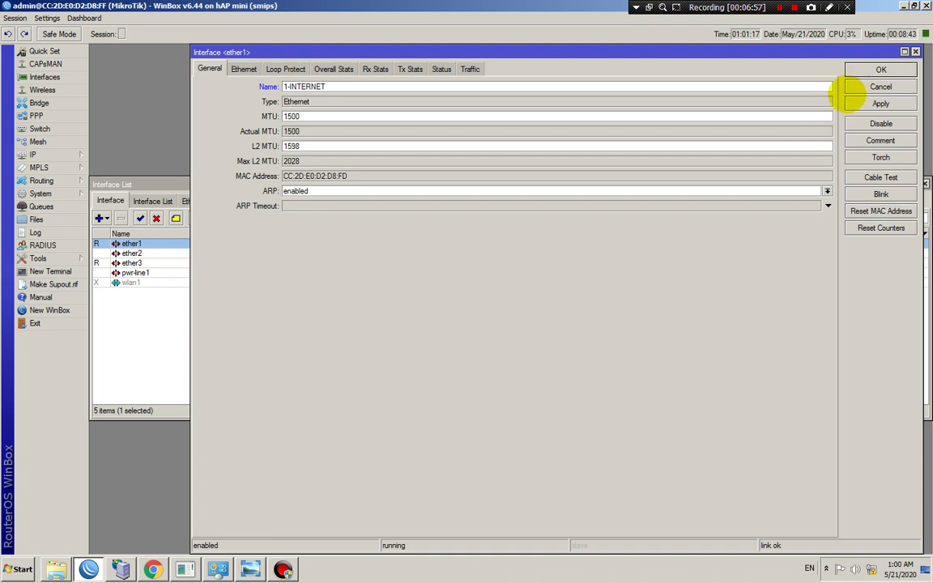
left_click(874, 69)
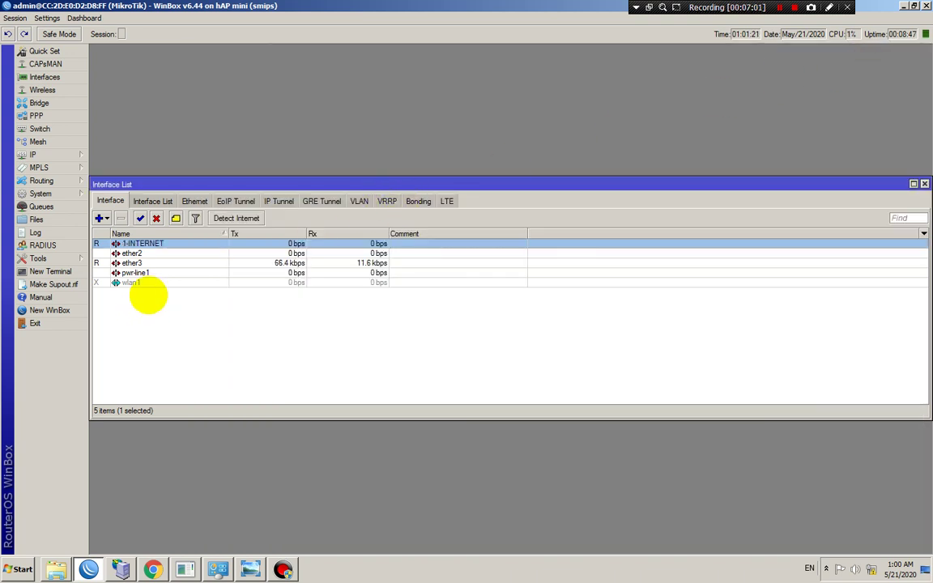
left_click(128, 262)
left_click(134, 283)
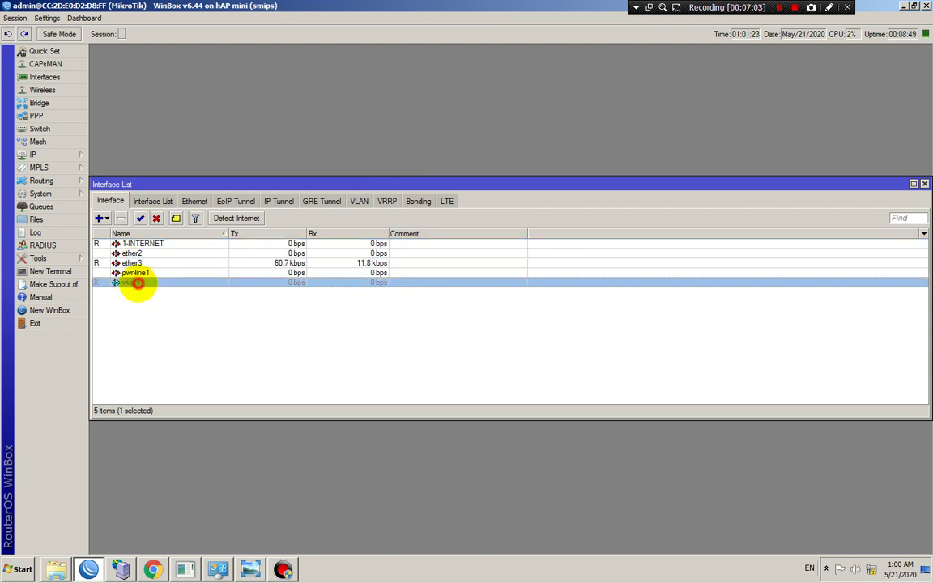
left_click(129, 263)
left_click(133, 273)
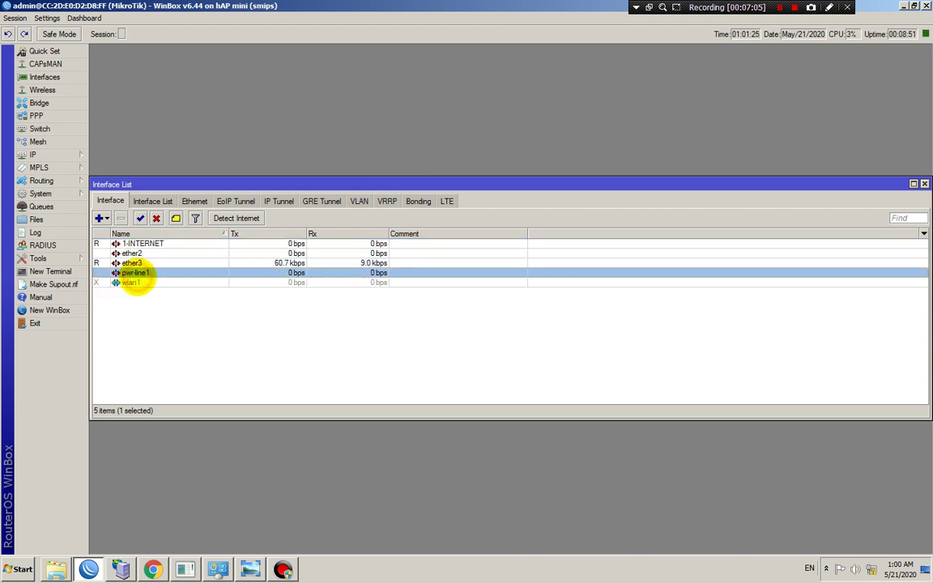
left_click(134, 262)
left_click(136, 282)
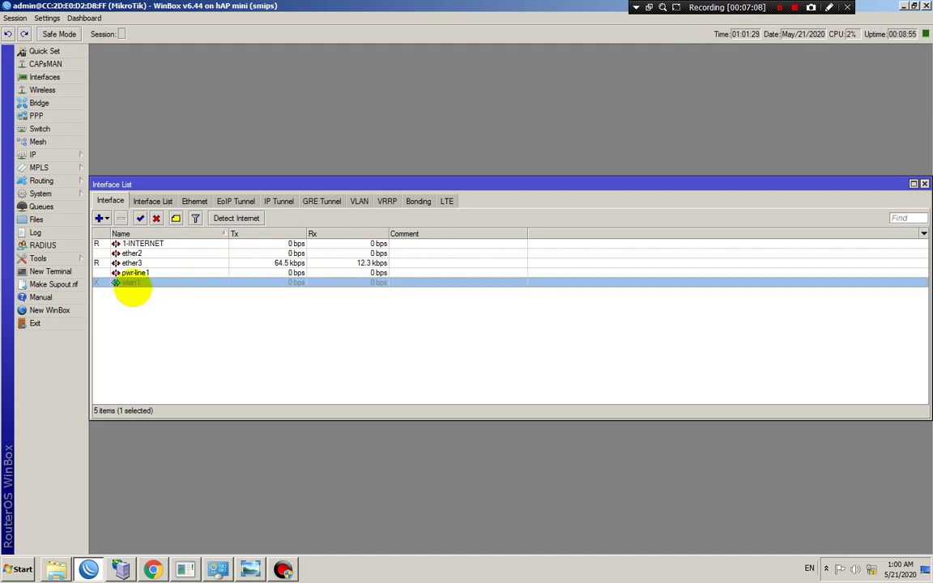
left_click(152, 307)
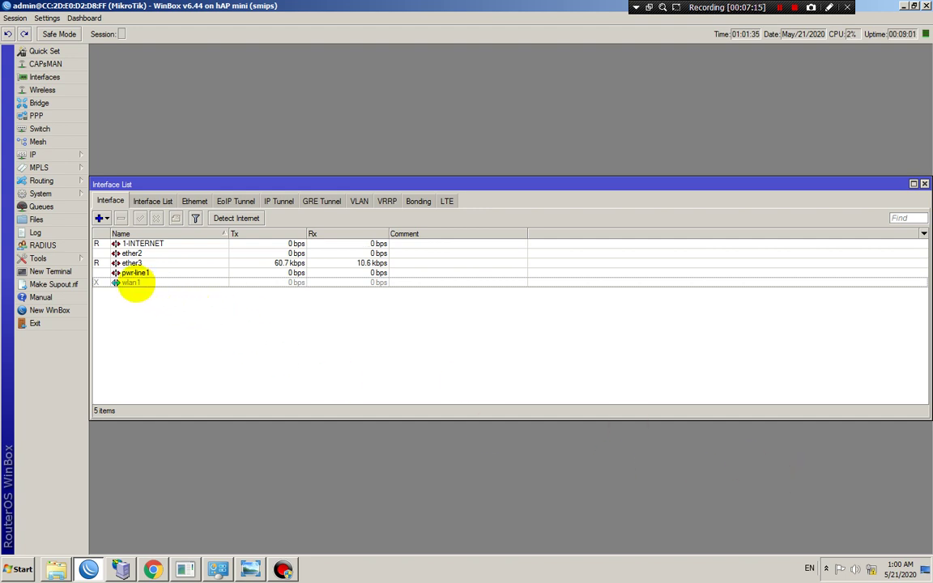
left_click(871, 568)
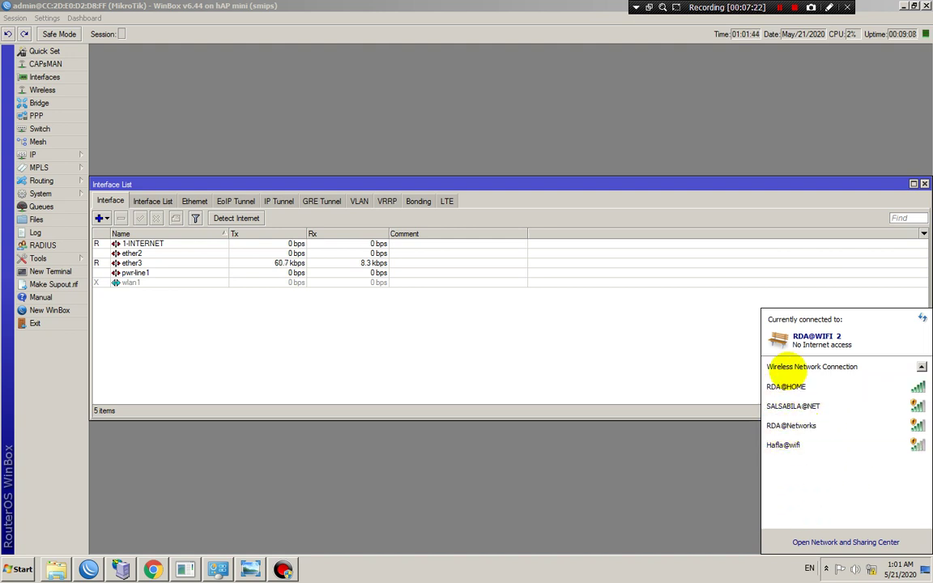
left_click(453, 353)
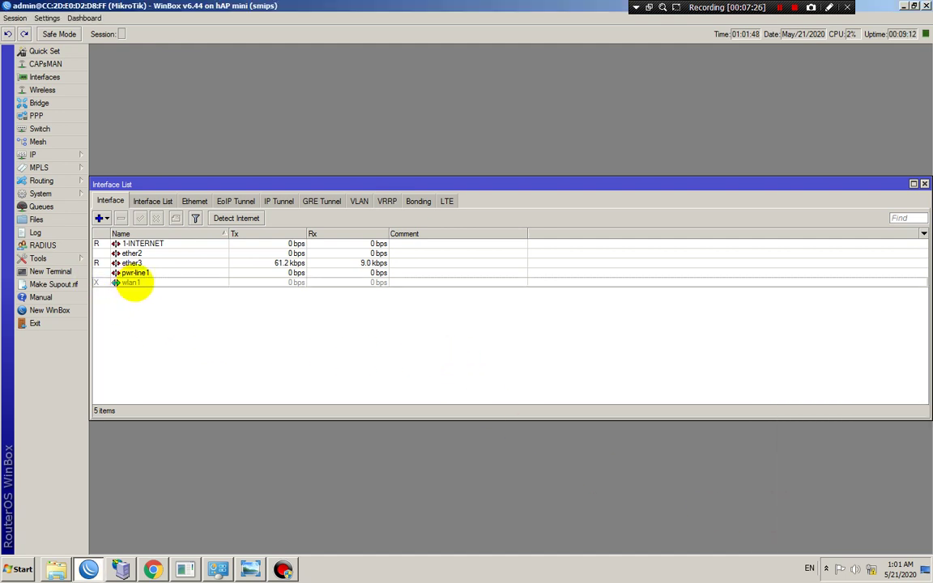
Set wlan1 to ap bridge mode with SSID MikroTik RB931, enable it and save
double_click(132, 282)
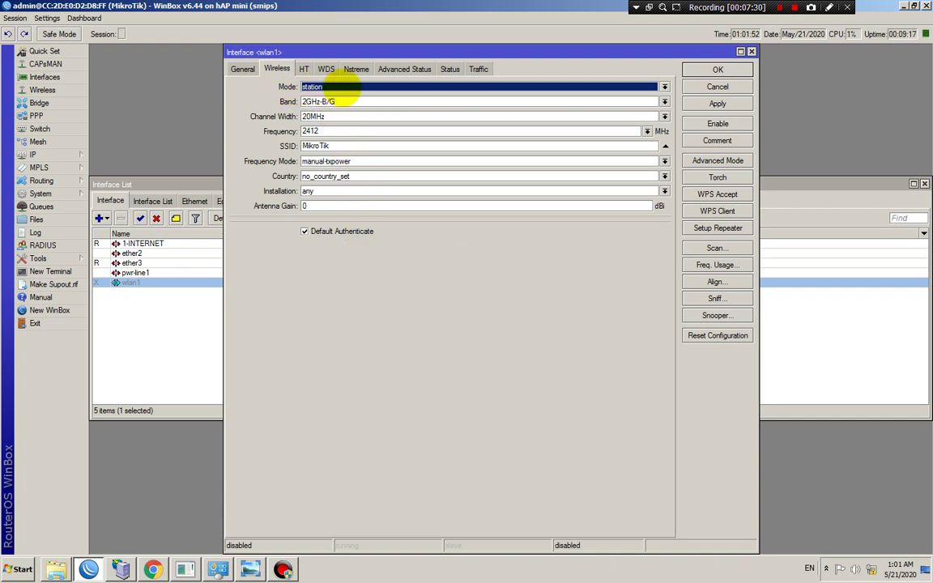
left_click(345, 86)
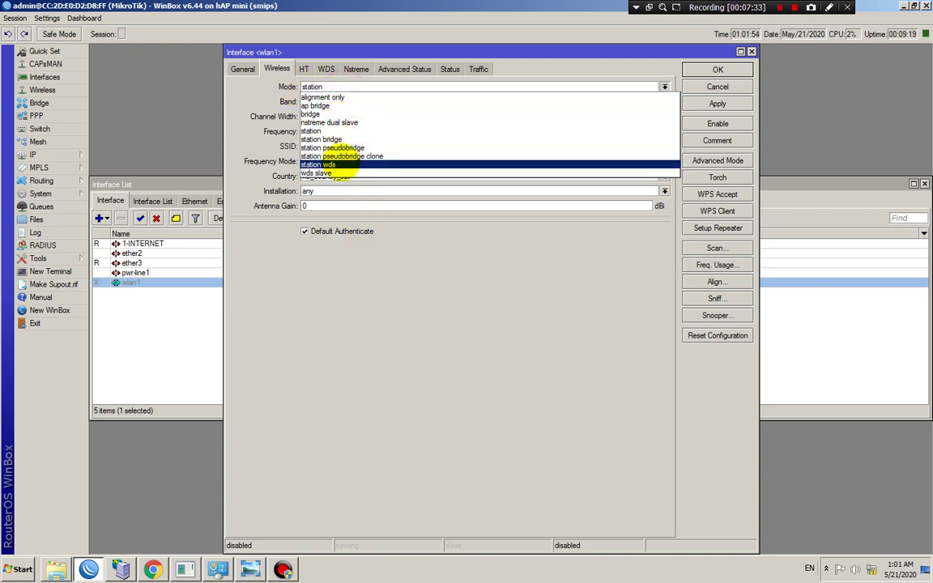
left_click(317, 104)
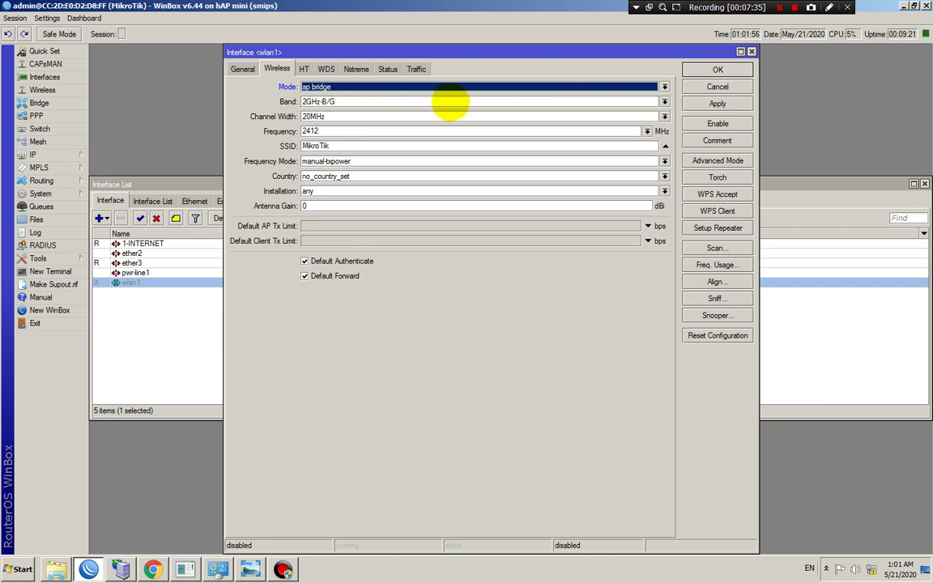
left_click(369, 145)
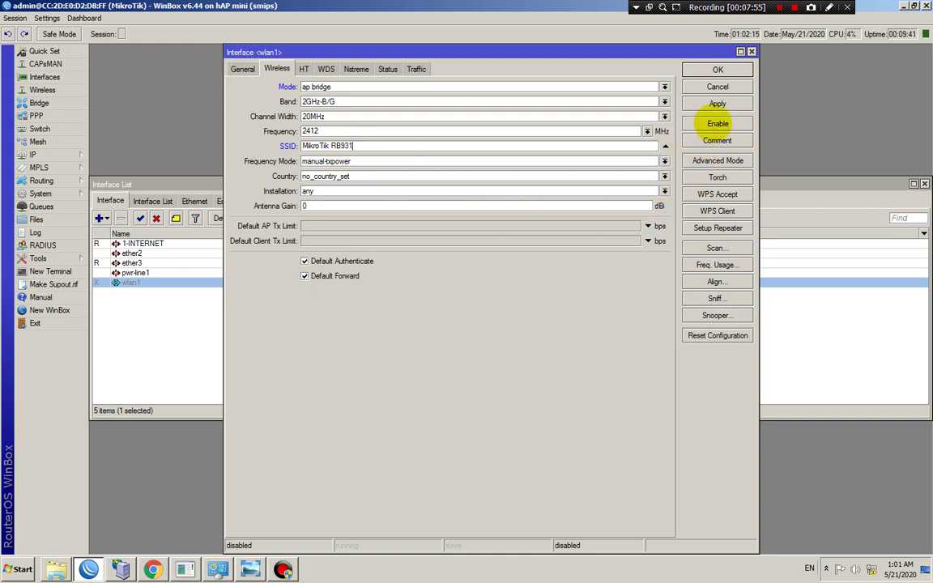
left_click(718, 123)
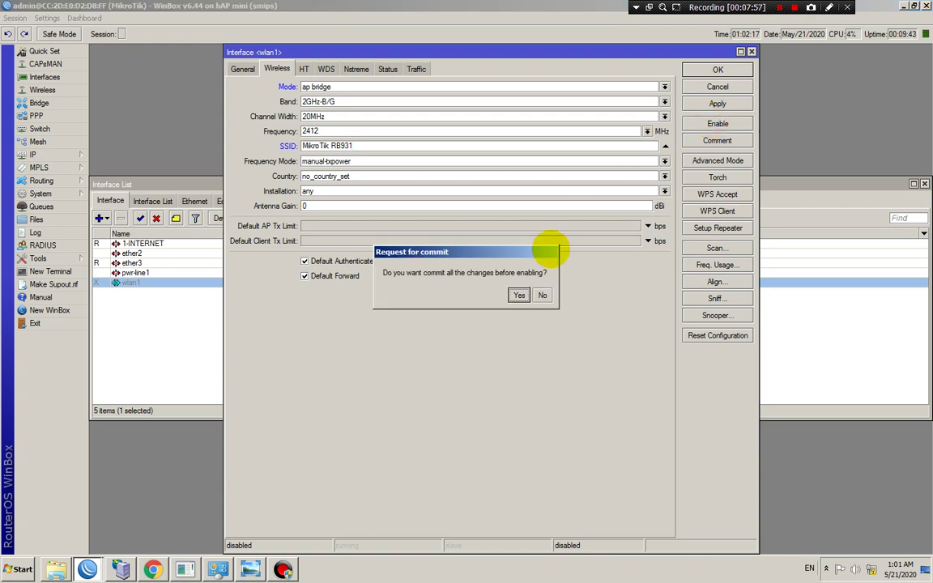
left_click(519, 295)
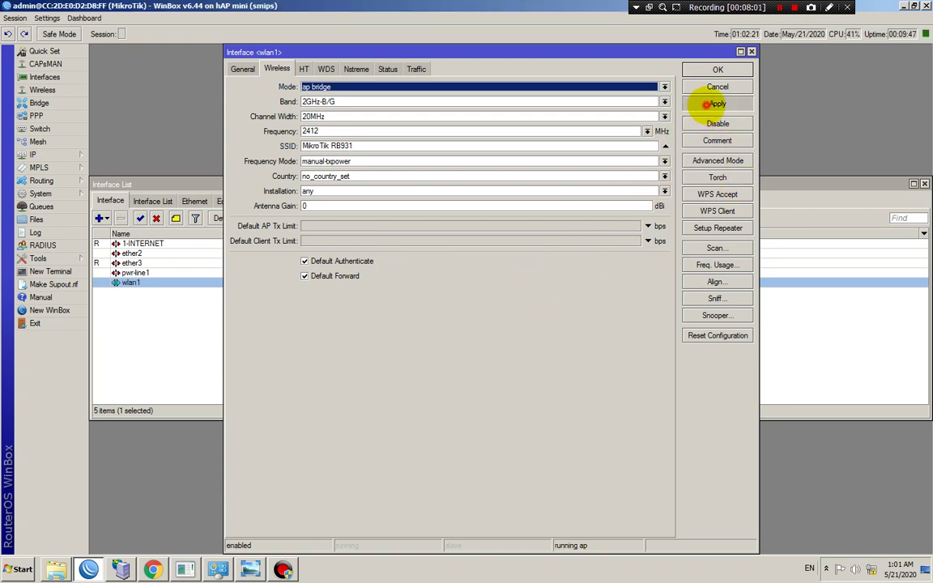
left_click(704, 68)
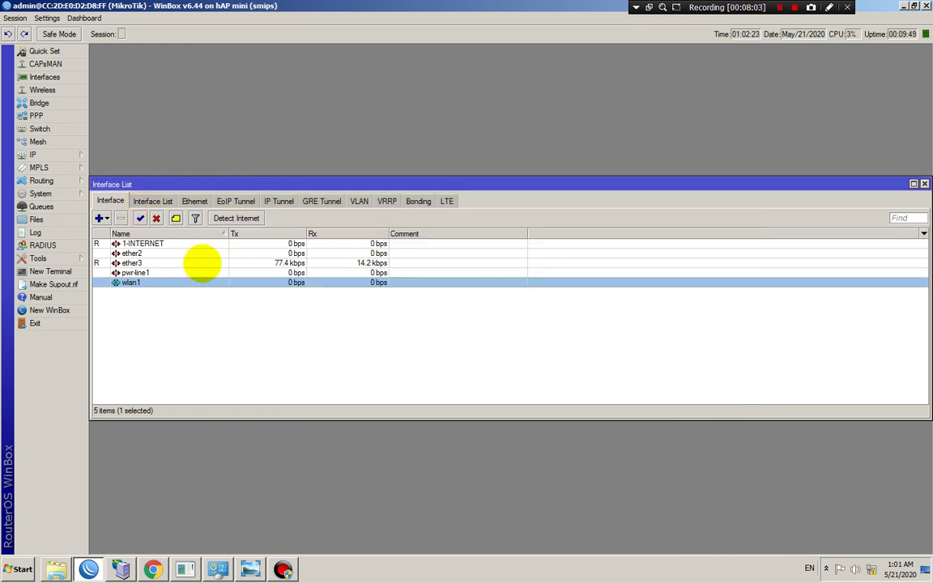
left_click(156, 310)
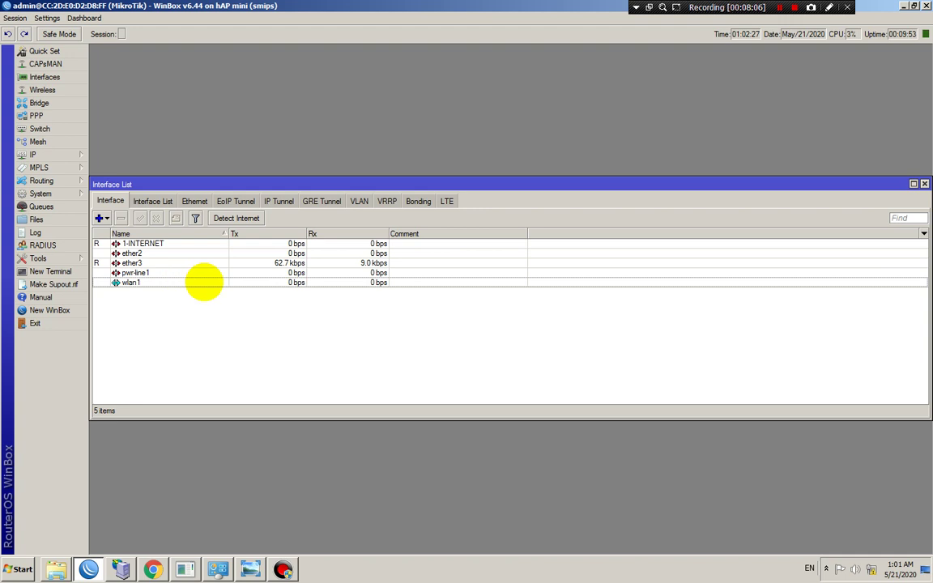
left_click(137, 282)
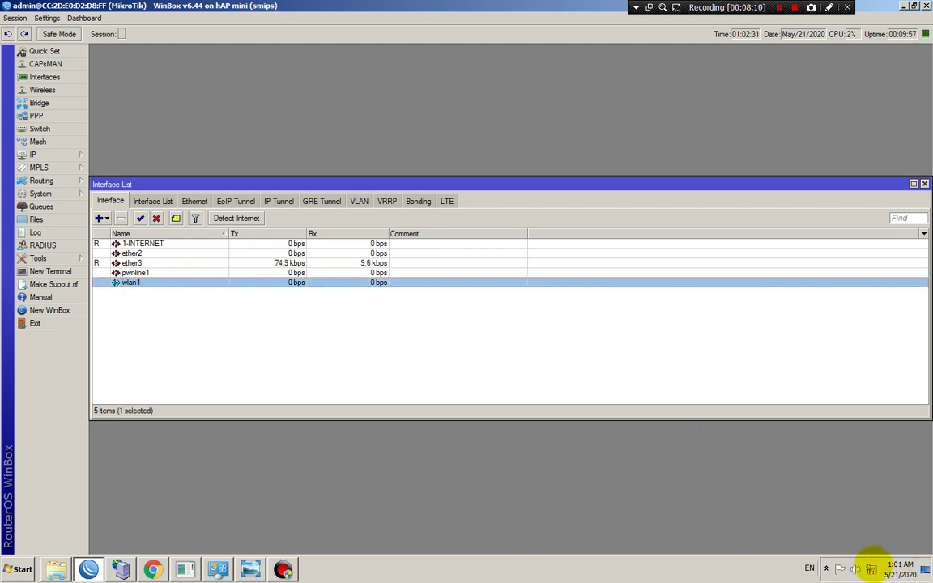
Check the Wi-Fi list for MikroTik RB931, then disable and re-enable wlan1
left_click(870, 568)
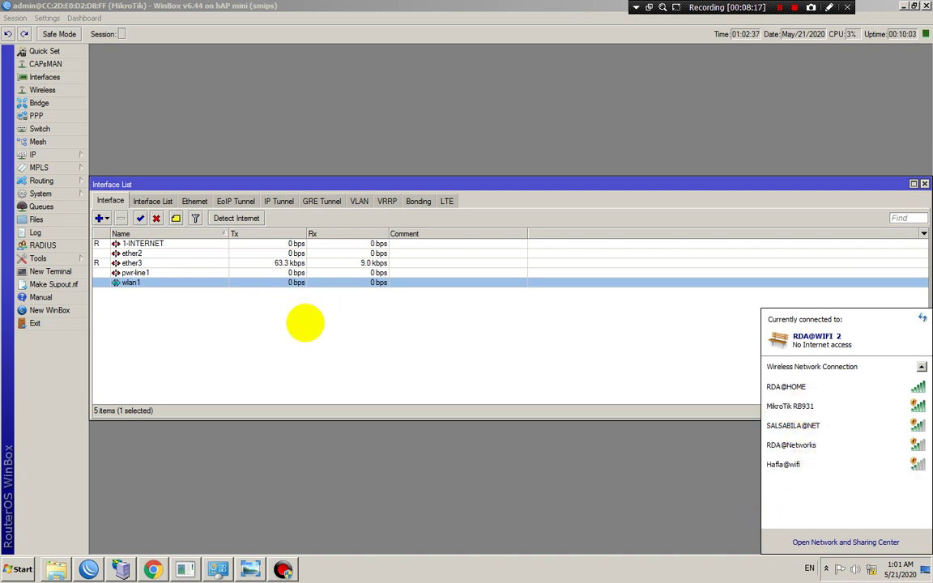
left_click(155, 218)
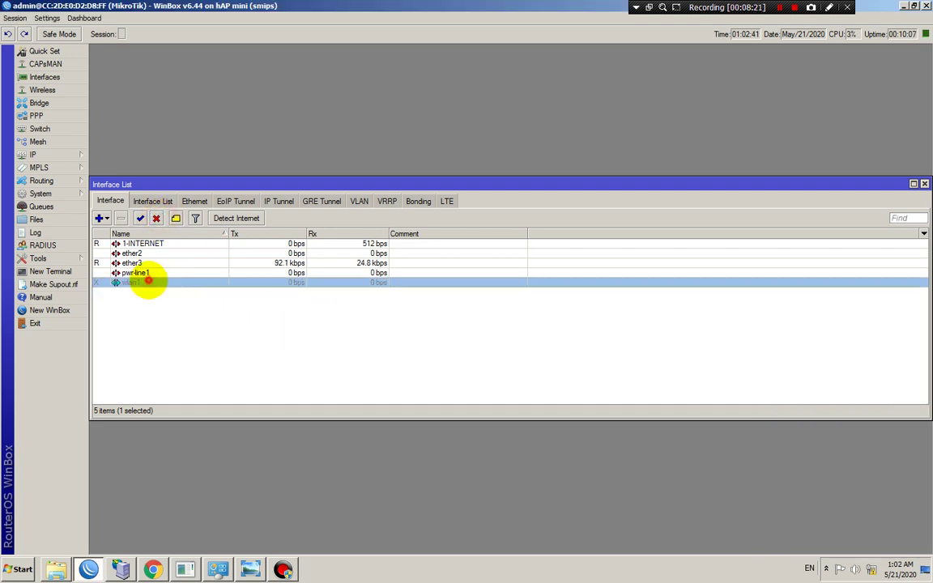
double_click(145, 281)
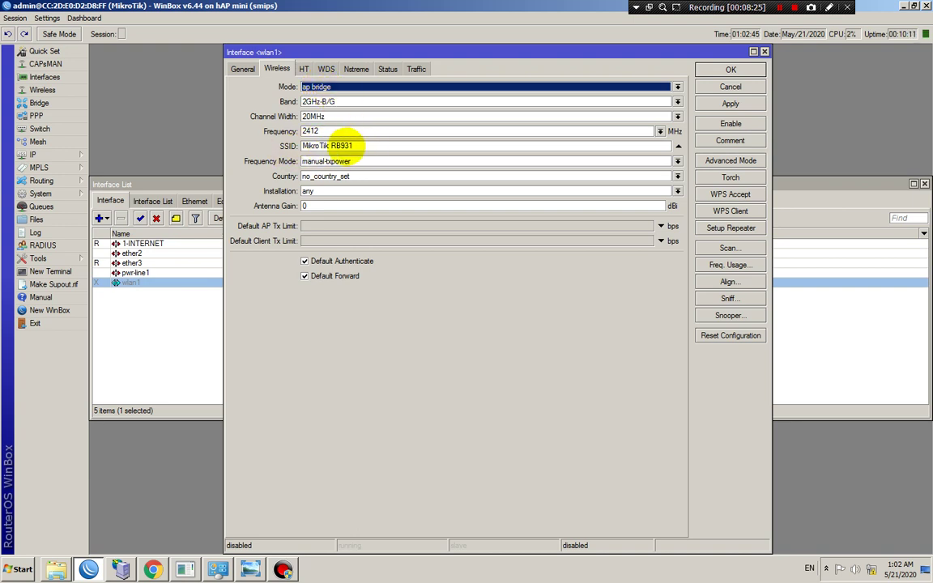
left_click(362, 145)
left_click(361, 146)
left_click(730, 123)
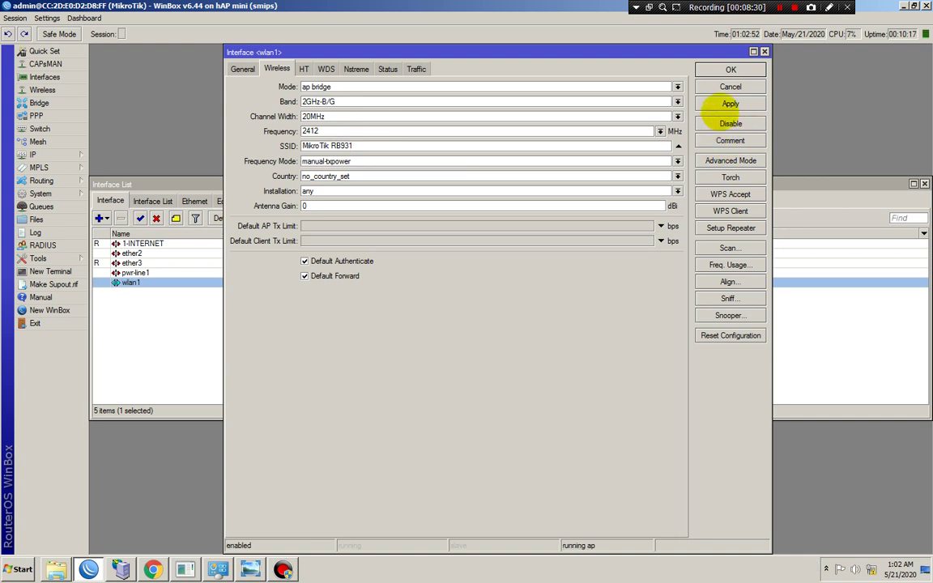
left_click(724, 70)
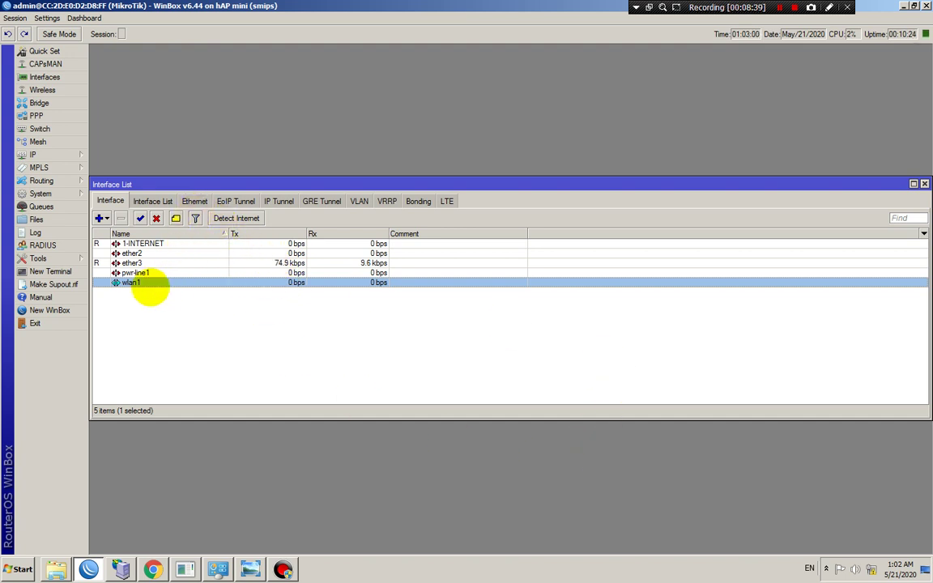
left_click(128, 263)
left_click(134, 281)
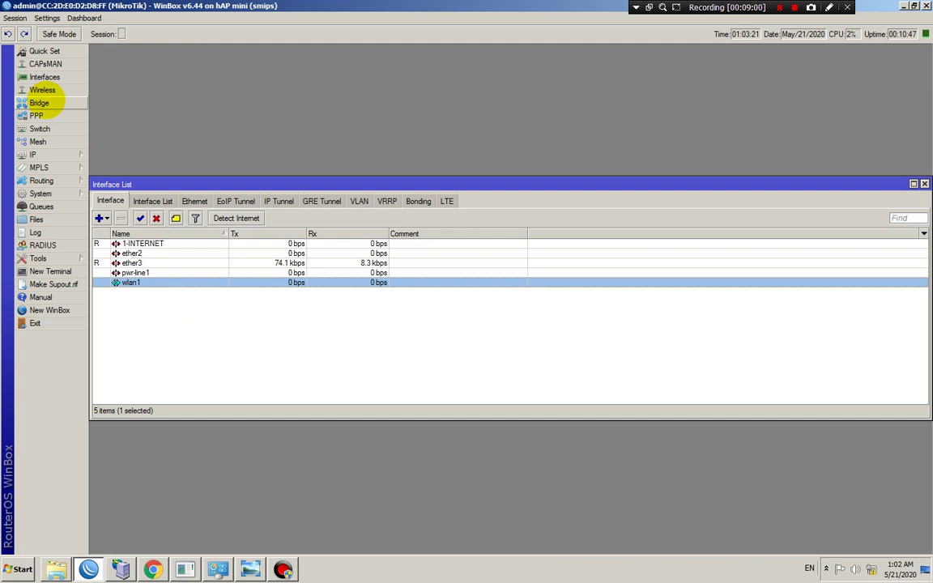
Open the Bridge window, close the Interface List, and tidy up the windows
left_click(39, 103)
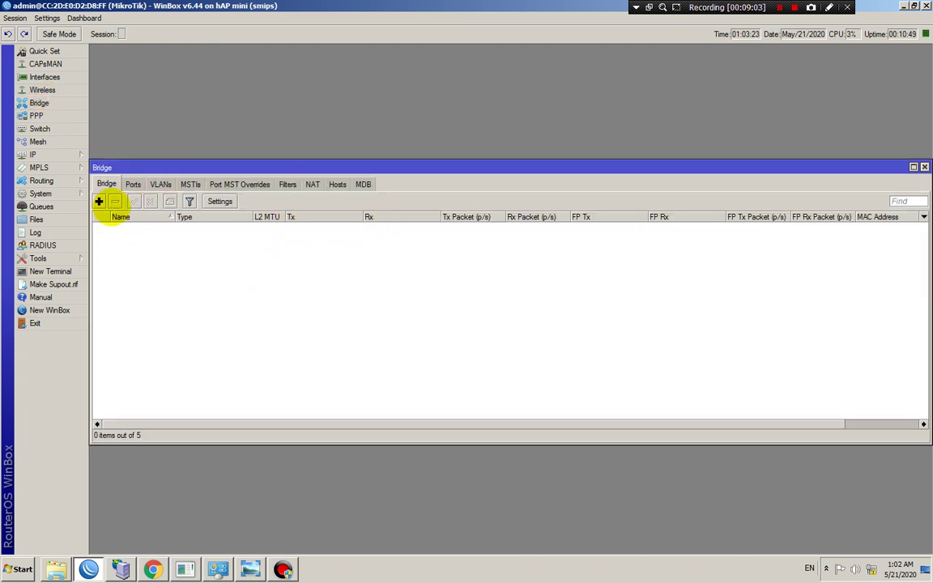
left_click_drag(100, 167, 195, 146)
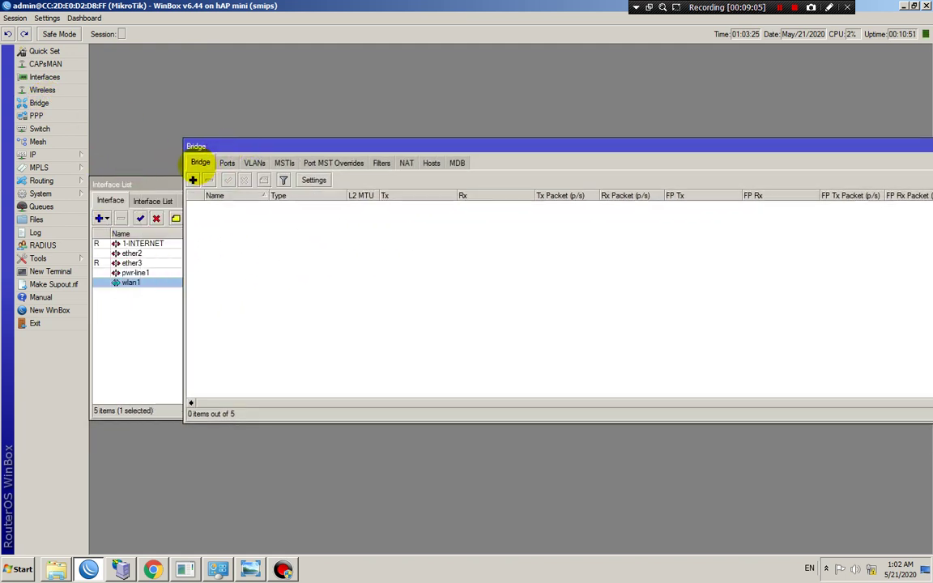
left_click(152, 324)
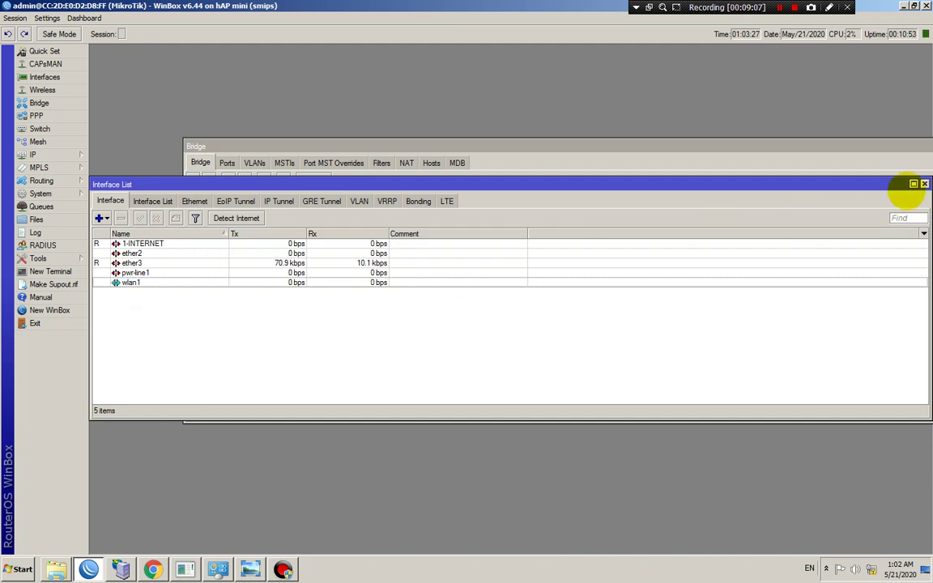
left_click(923, 184)
left_click_drag(287, 146, 214, 175)
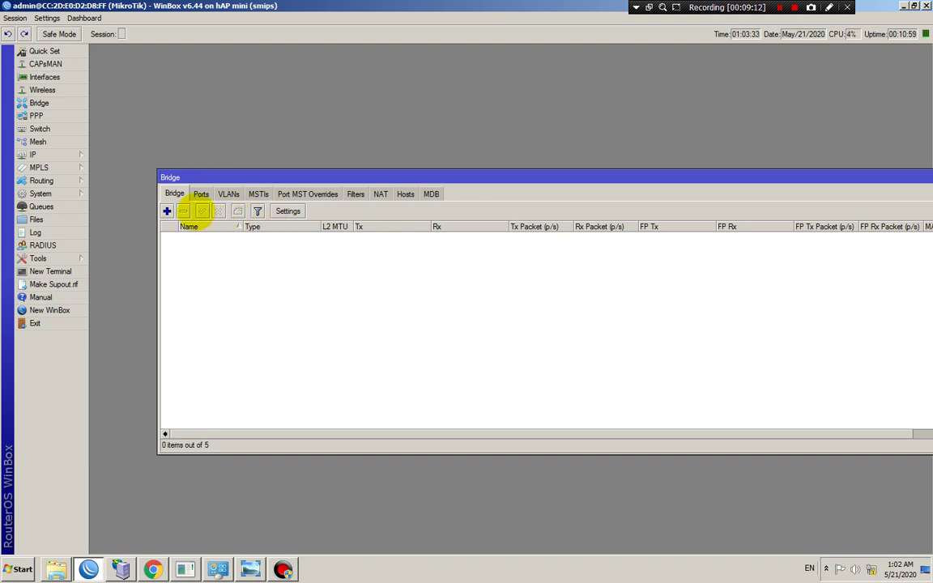
left_click_drag(889, 175, 785, 202)
left_click(789, 202)
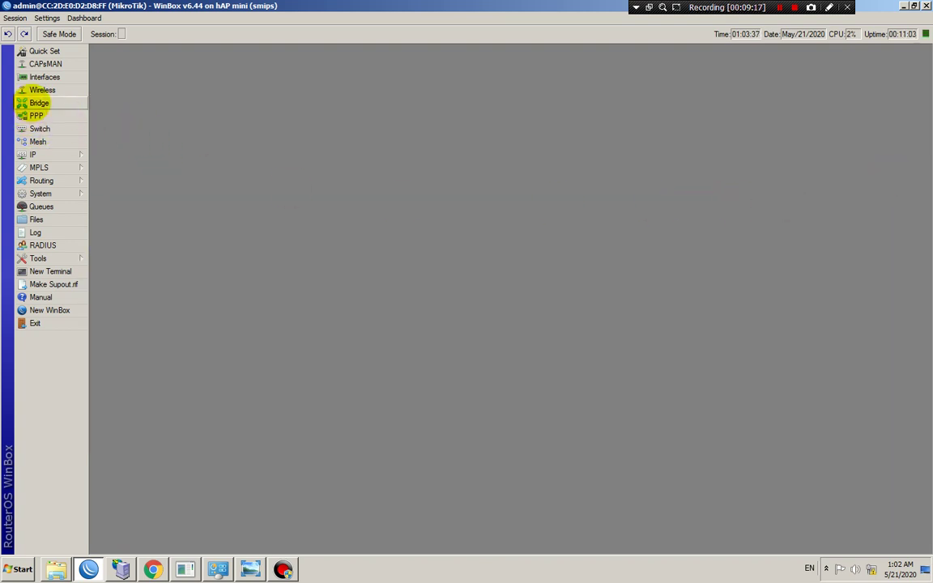
Reopen Bridge and review its Ports and VLANs tabs, returning to the empty bridge list
left_click(39, 103)
left_click(104, 221)
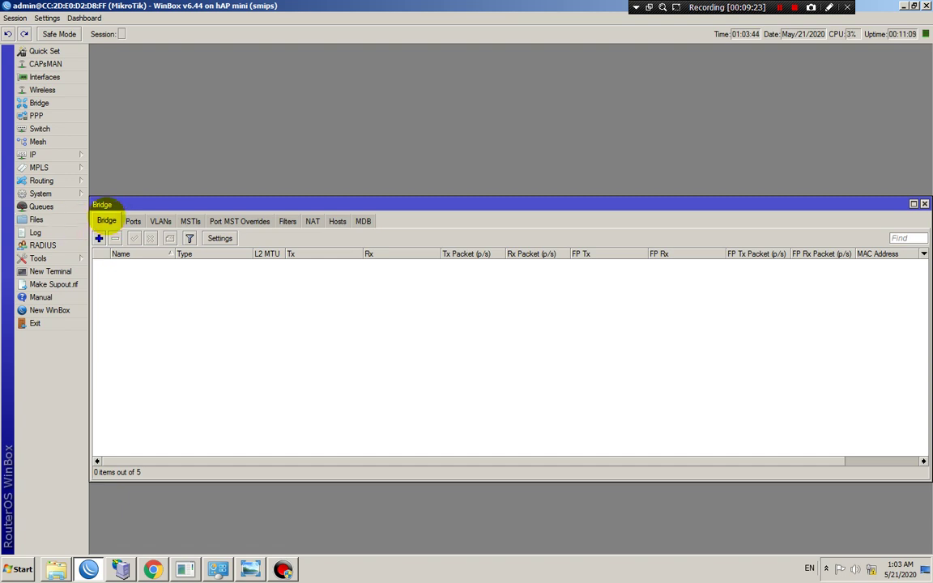
left_click(133, 221)
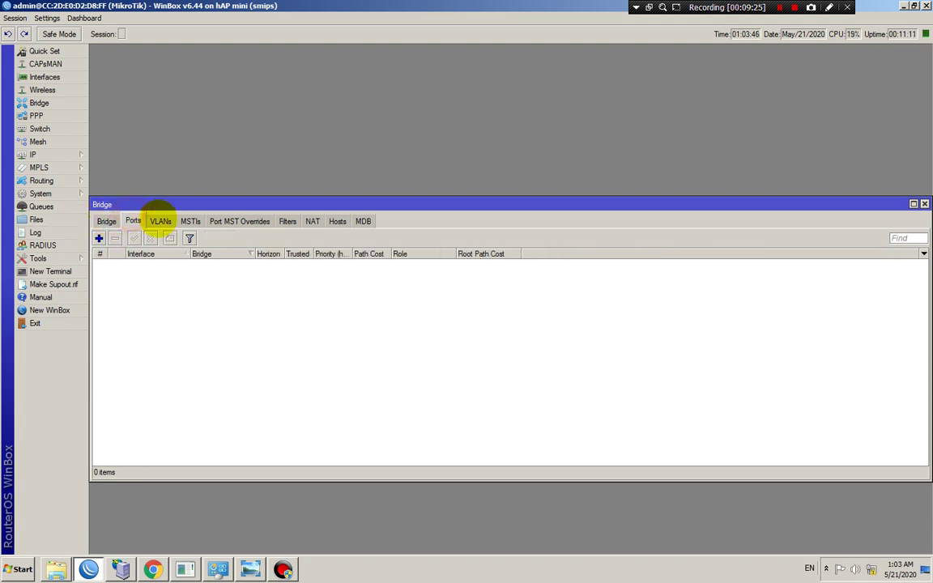
left_click(160, 221)
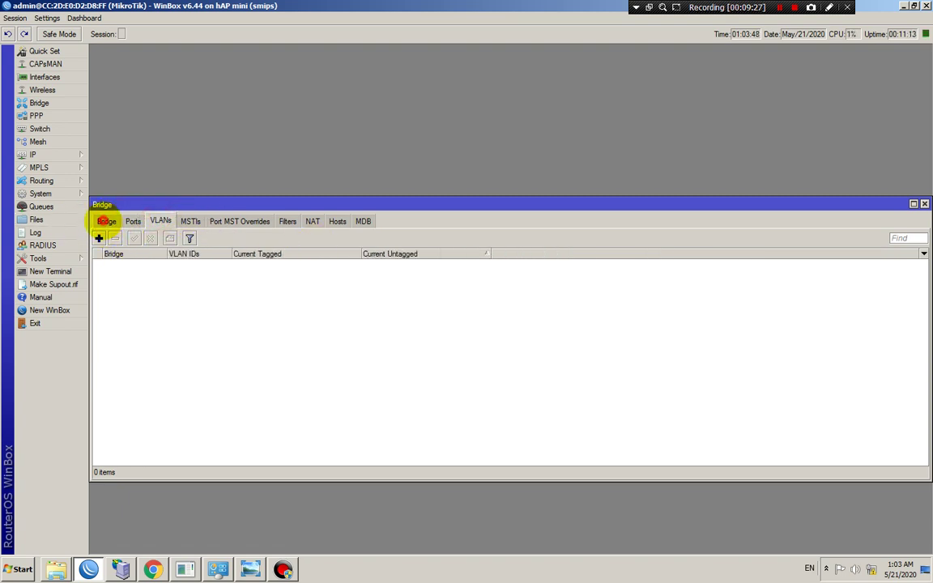
left_click(106, 221)
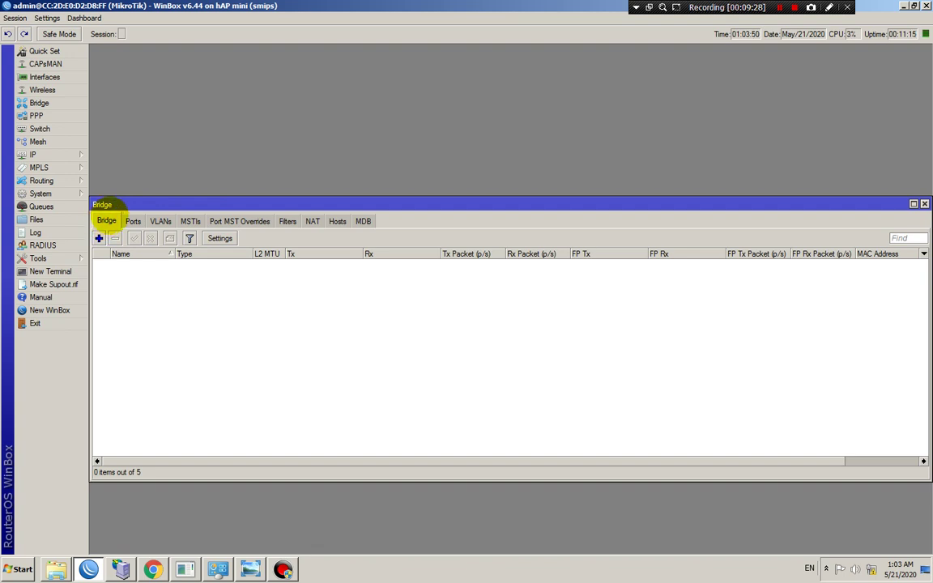
Add a new bridge, name it bridge-HOTSPOT, and confirm
left_click(99, 237)
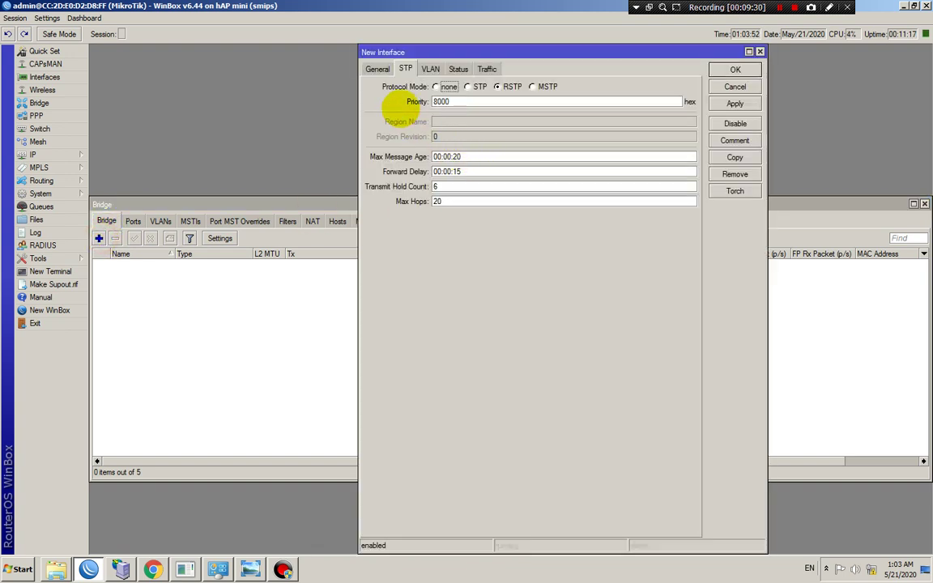
left_click(378, 68)
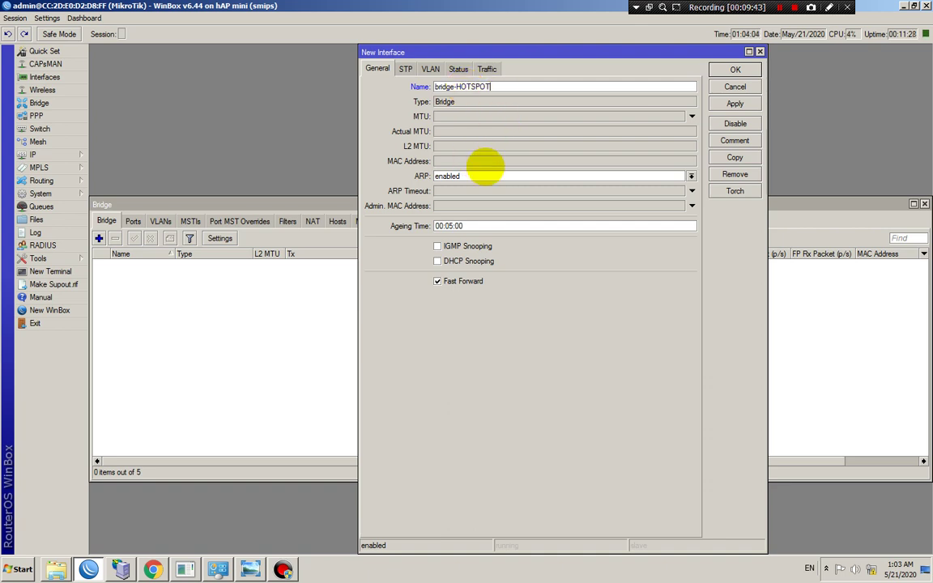
left_click(734, 69)
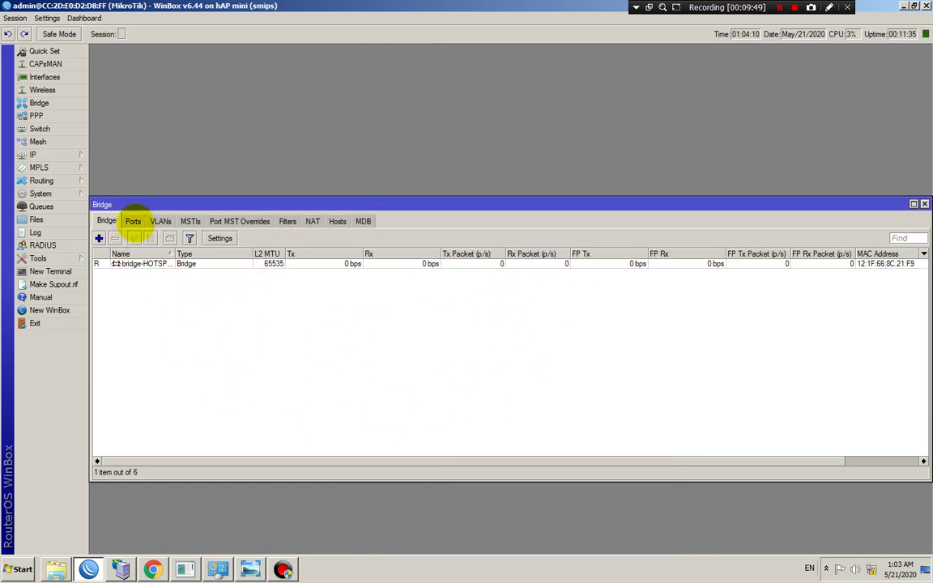
On the bridge Ports tab, check the ether3 and wlan1 entries in the Interface List
left_click(133, 221)
left_click(45, 77)
left_click_drag(278, 183, 281, 37)
left_click(135, 141)
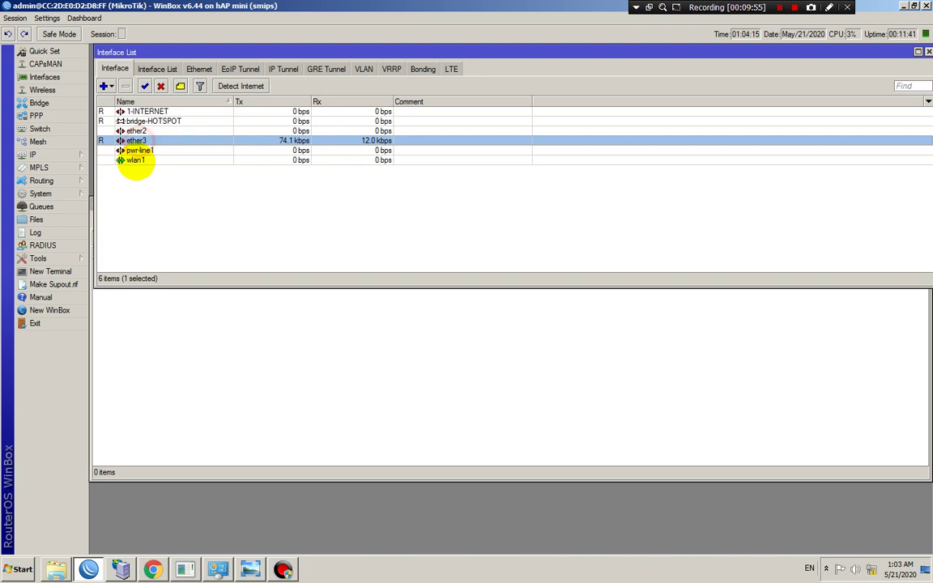
left_click(135, 160)
left_click(196, 368)
left_click_drag(306, 204, 339, 153)
left_click(928, 52)
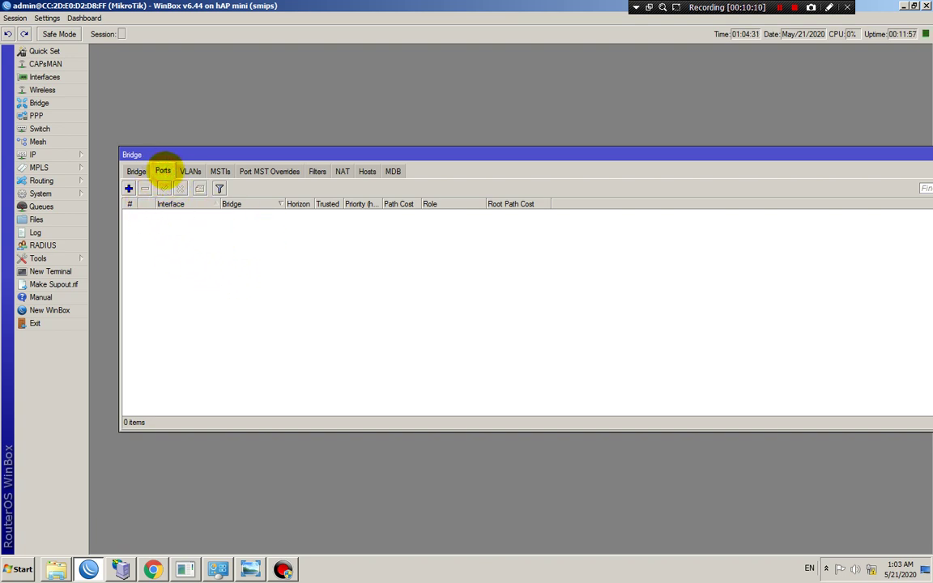
Add ether3 as a port of bridge-HOTSPOT and apply it
left_click(129, 187)
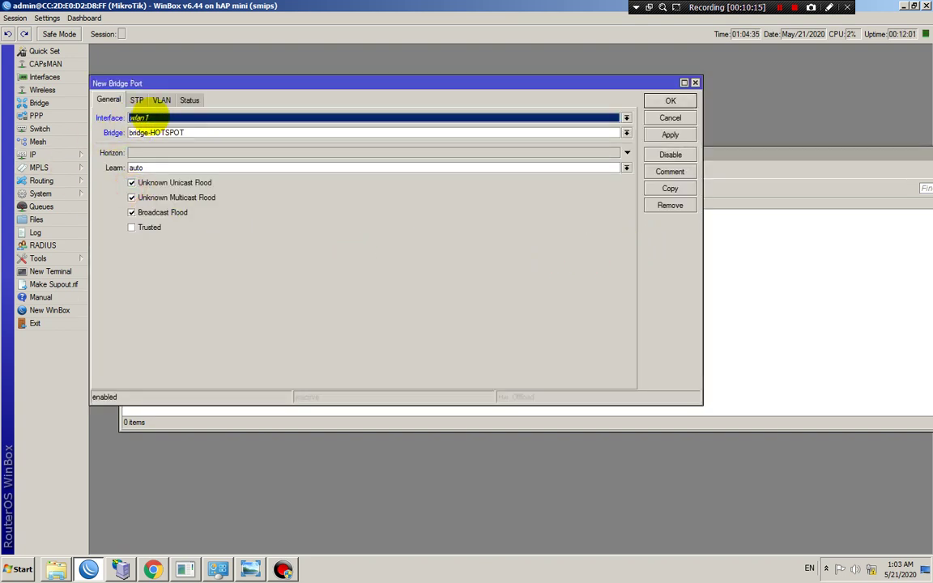
left_click(149, 120)
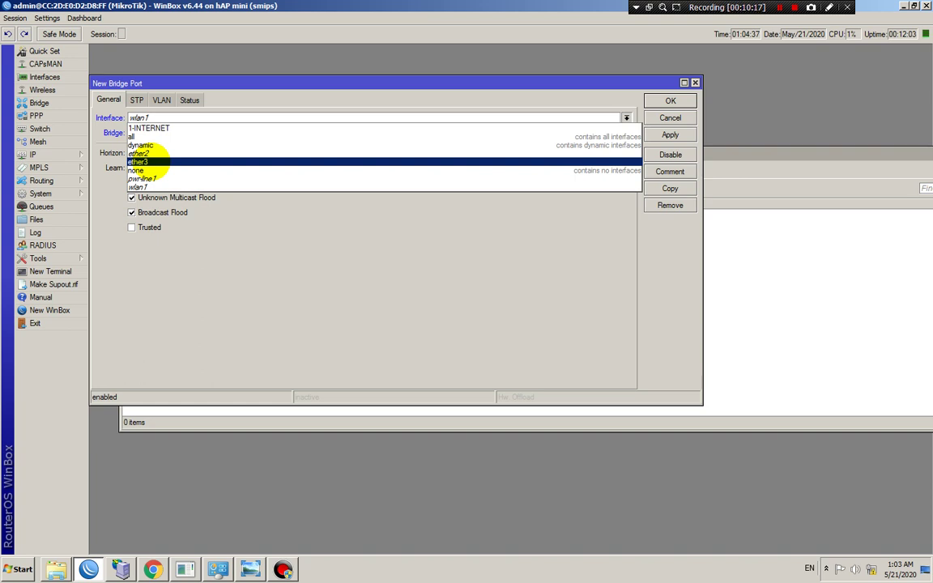
left_click(139, 162)
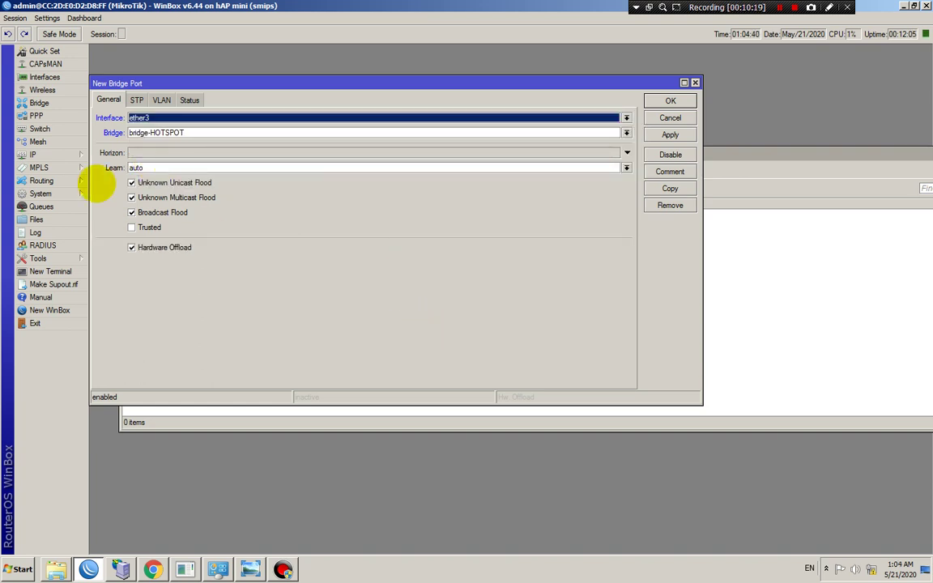
left_click(156, 133)
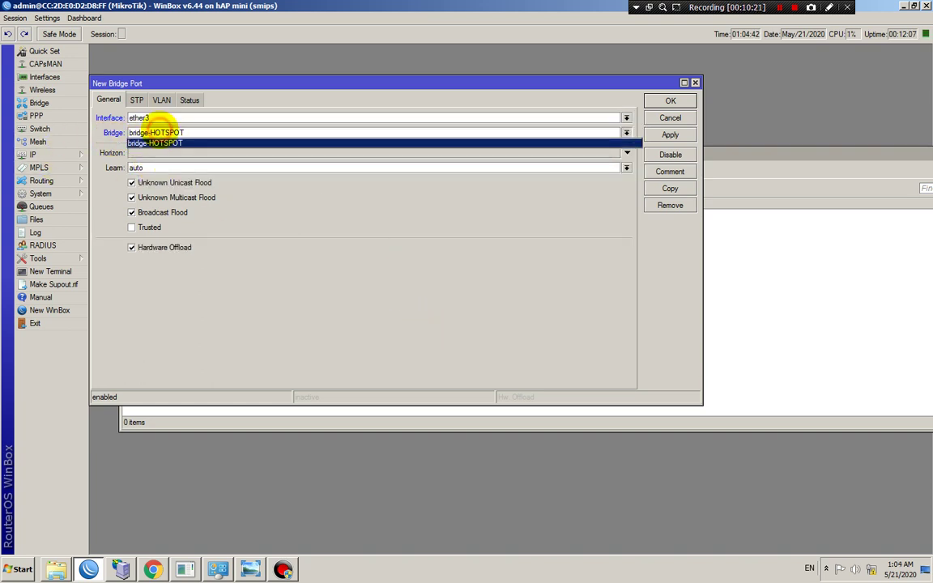
left_click(162, 143)
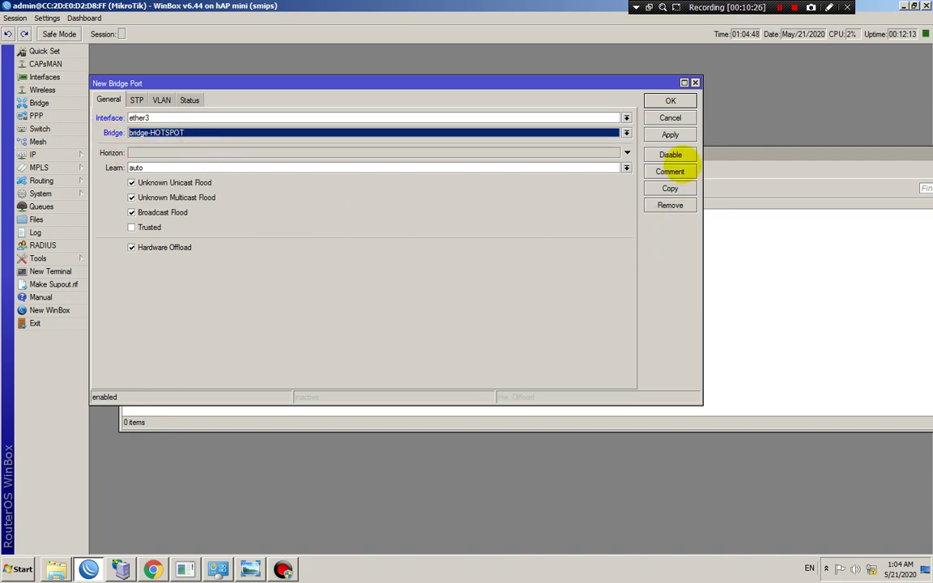
left_click(670, 134)
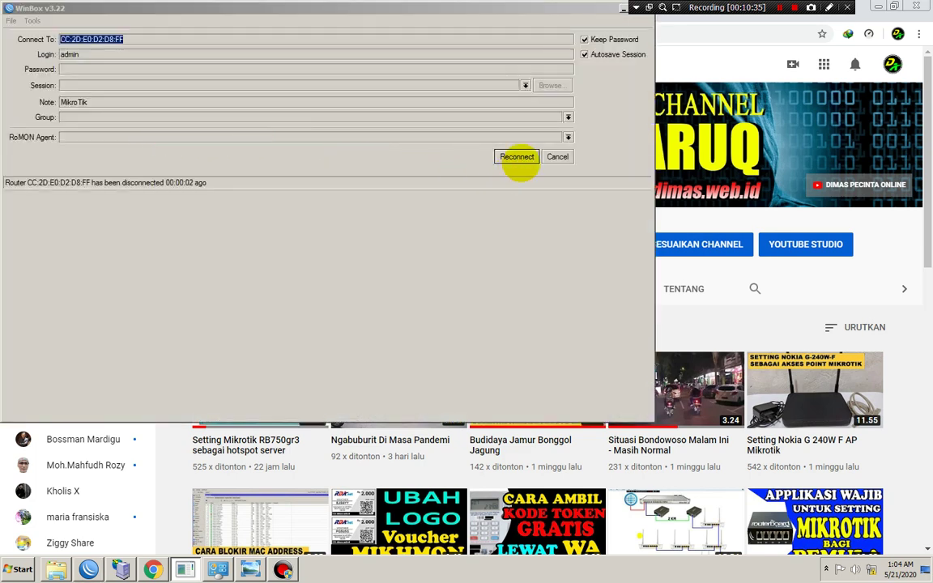
Reconnect to the router and list the Bridge Ports, showing ether3 on bridge-HOTSPOT
left_click(516, 156)
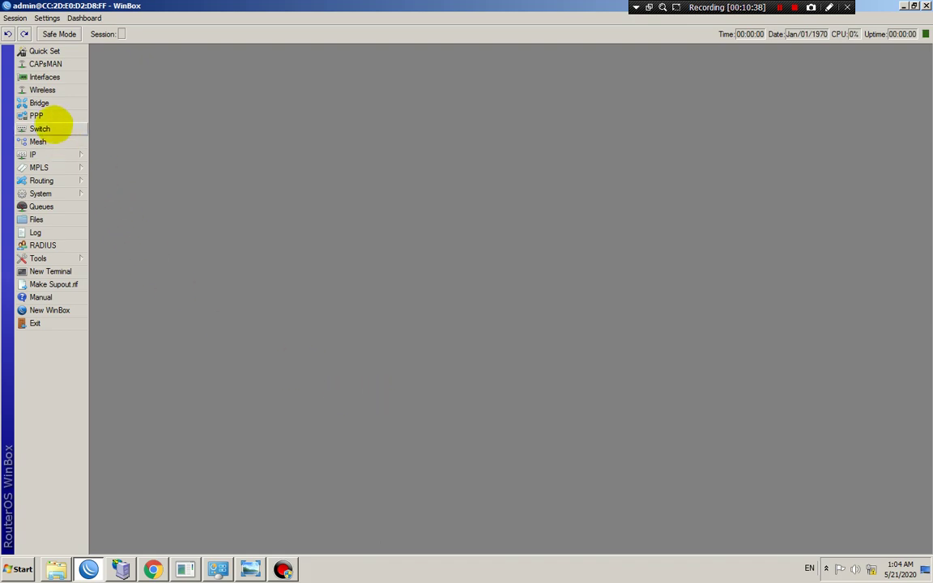
left_click(40, 103)
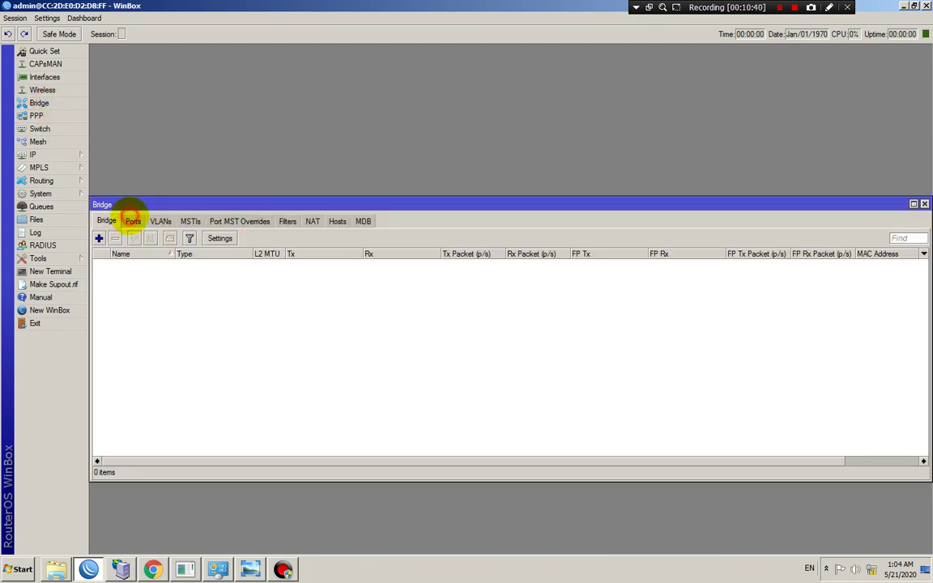
left_click(132, 220)
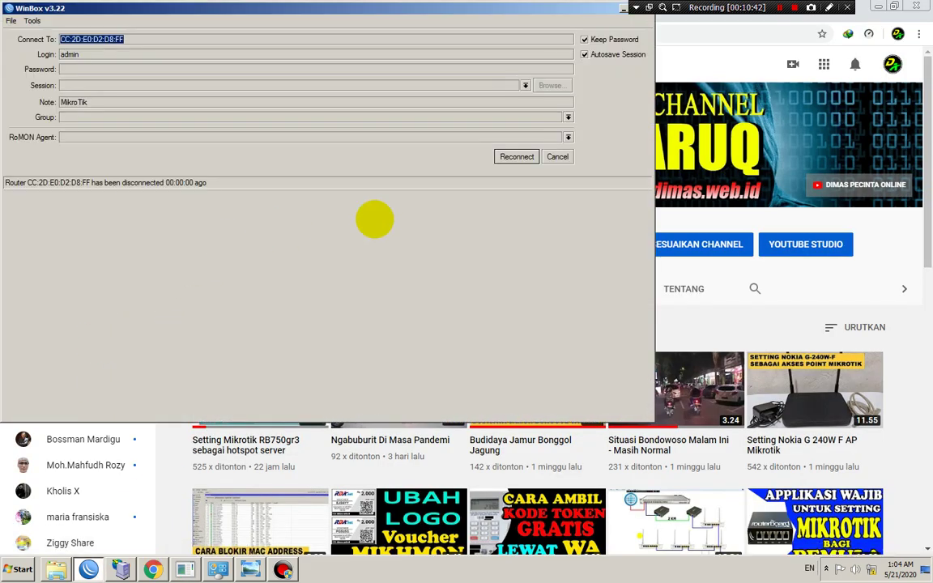
left_click(505, 155)
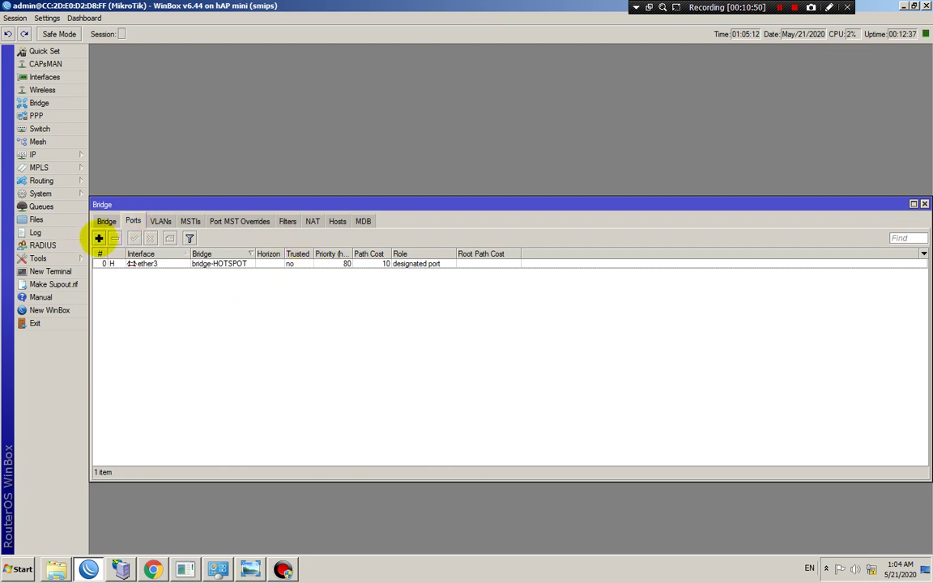
Add a new bridge port with interface wlan1 on bridge-HOTSPOT and apply it
left_click(98, 238)
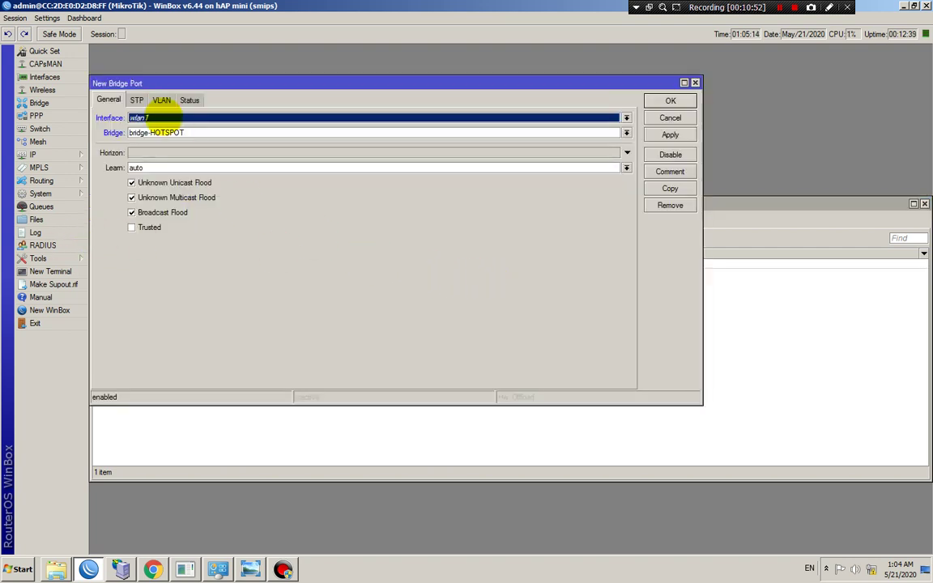
left_click(162, 118)
left_click(150, 187)
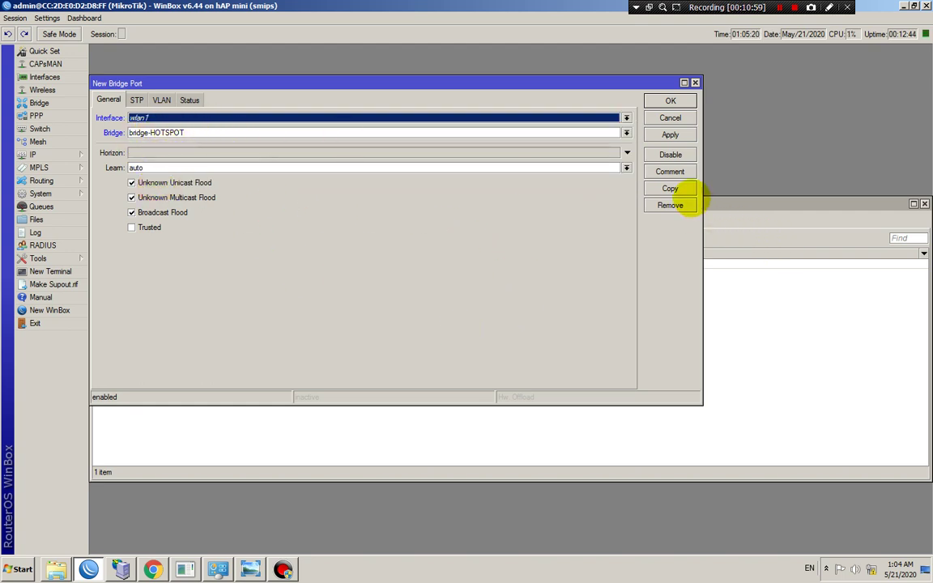
left_click(670, 135)
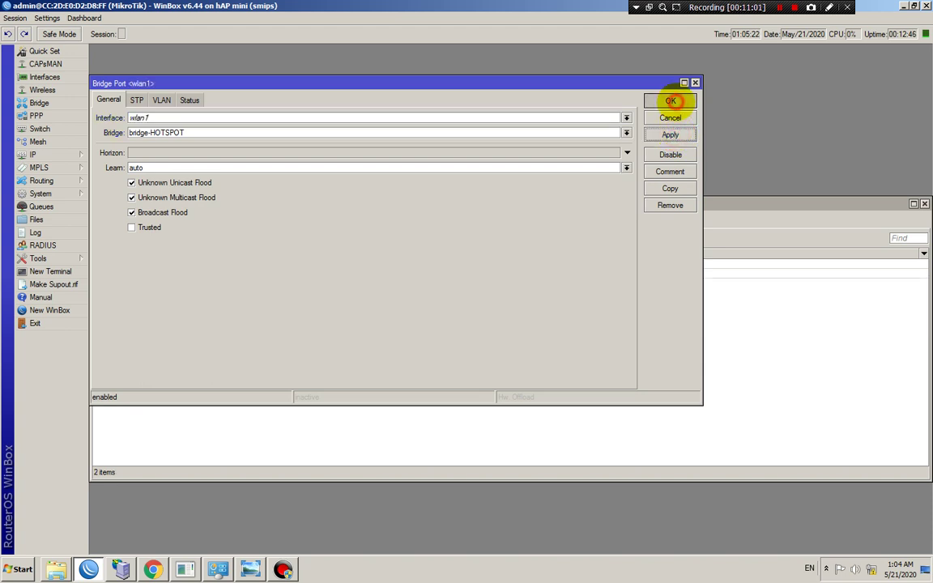
left_click(670, 100)
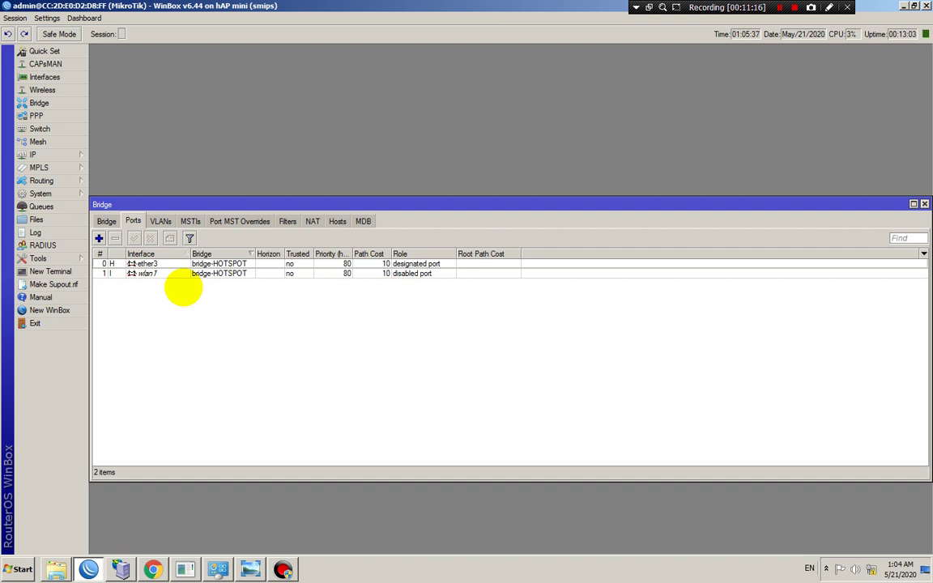
Review the switch settings and the ether3 port entry, disable the ether3 port, and close Bridge
left_click(50, 129)
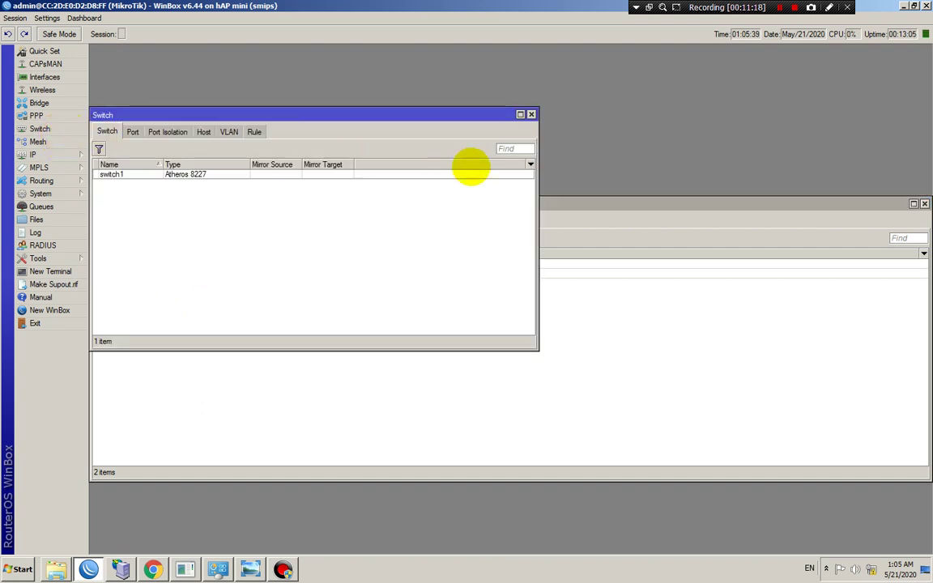
left_click(531, 114)
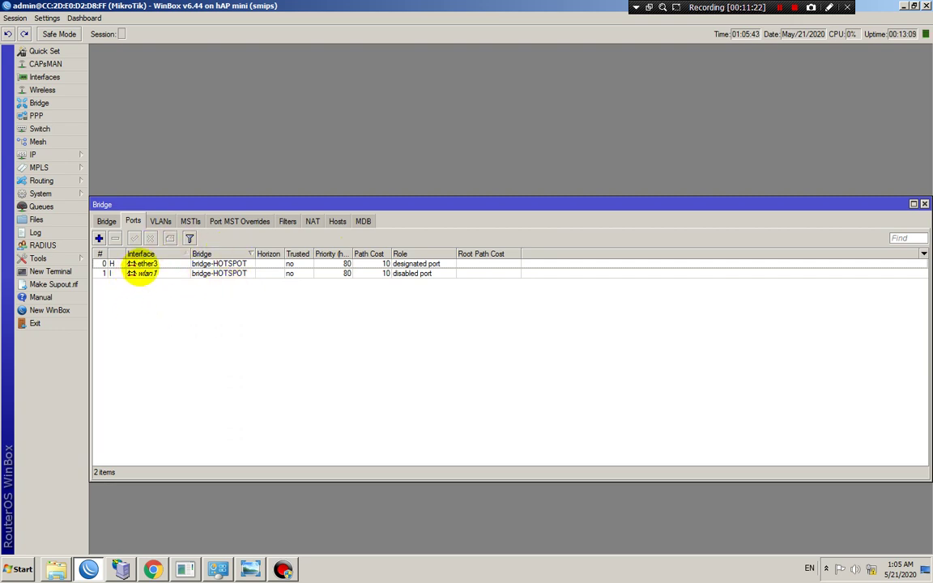
left_click(141, 264)
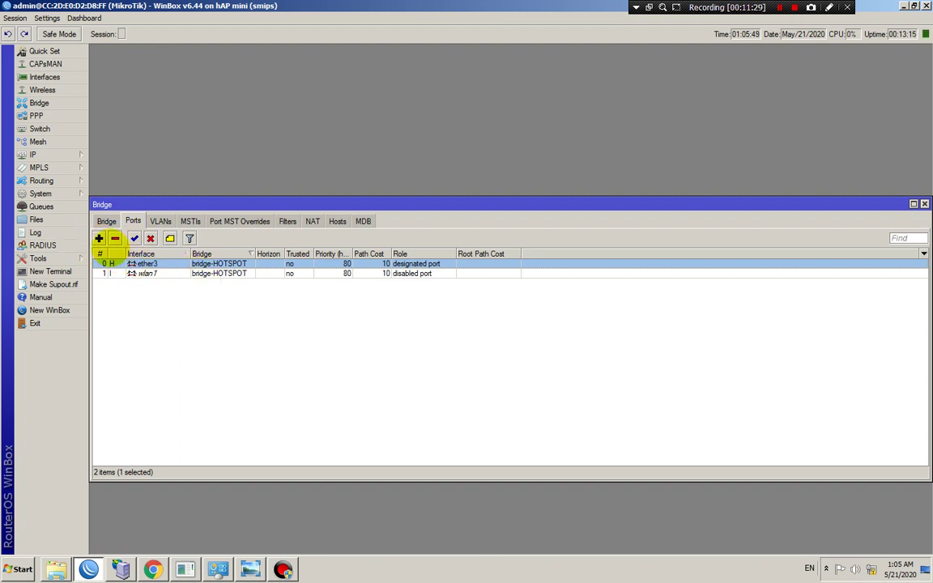
left_click(98, 238)
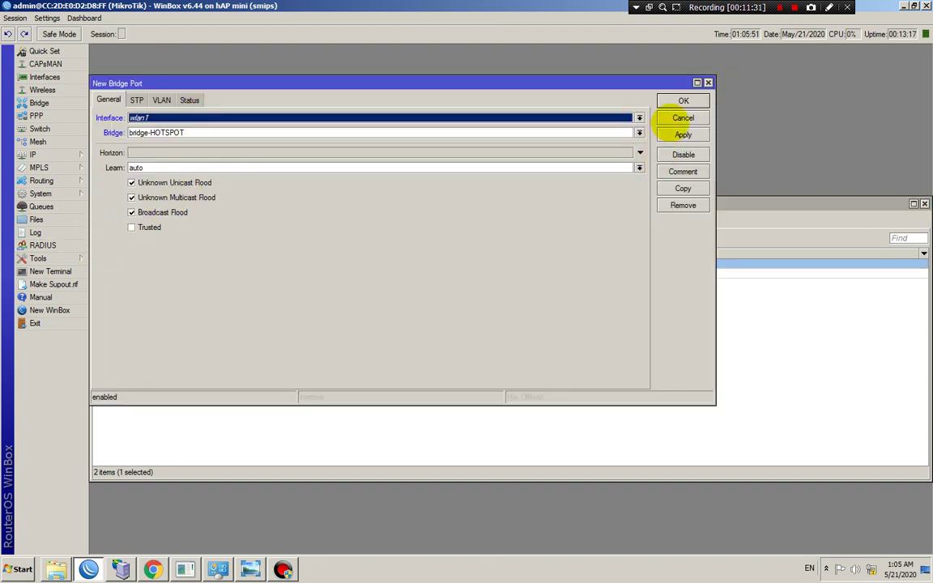
left_click(683, 118)
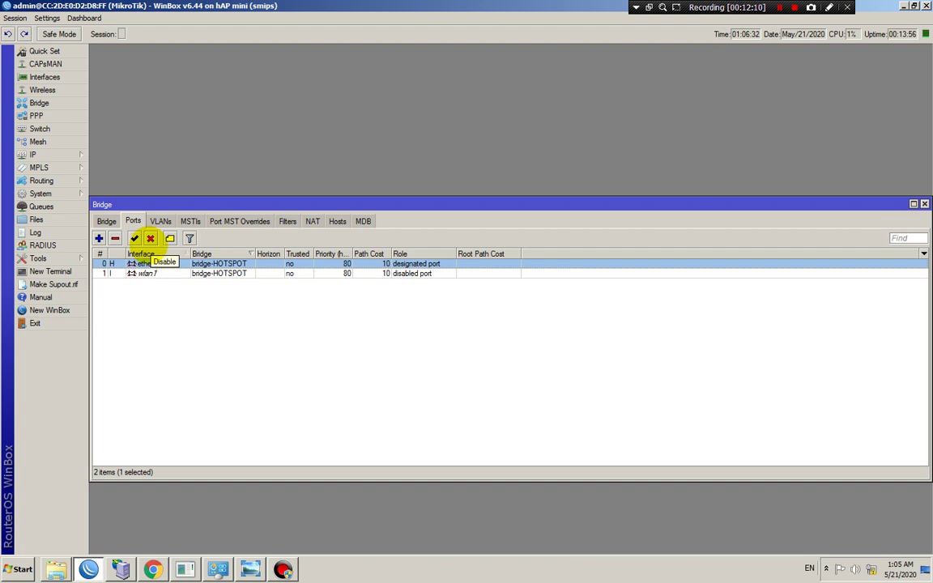
left_click(150, 238)
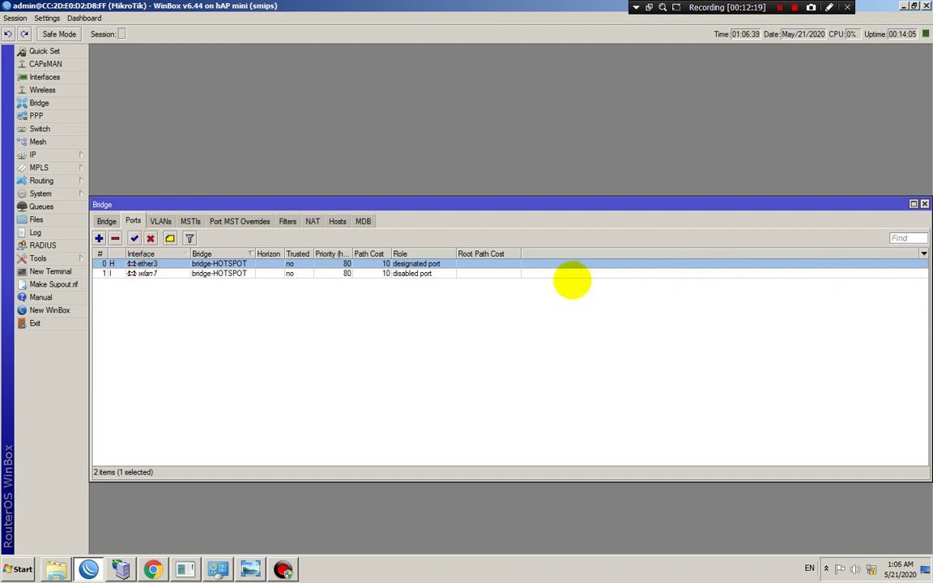
left_click(923, 204)
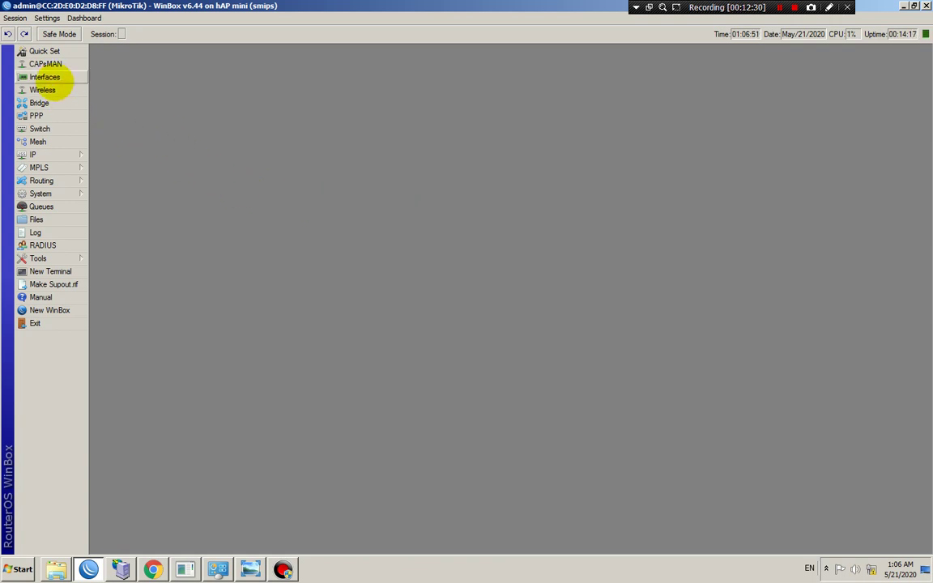
Check the interface list, then bring up the IP Addresses list
left_click(50, 77)
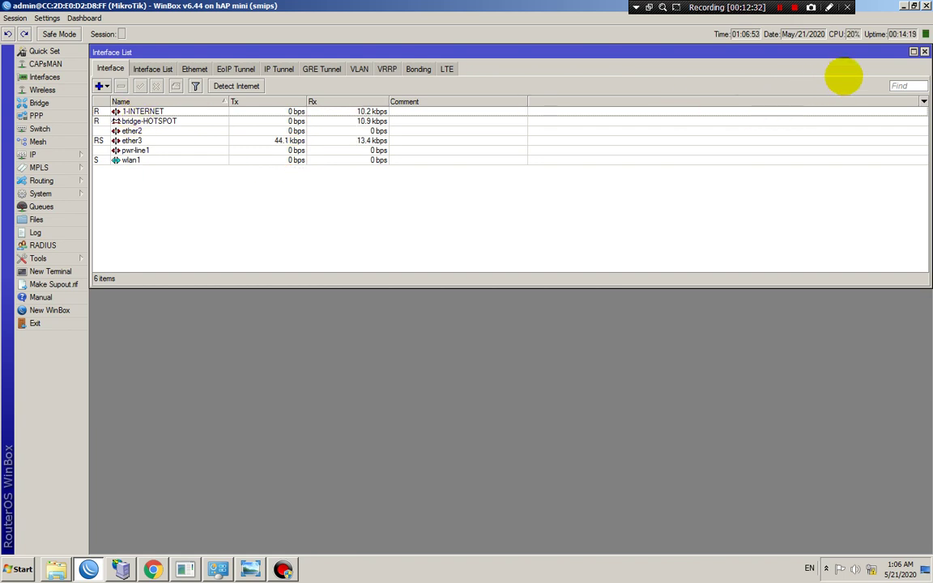
left_click(923, 51)
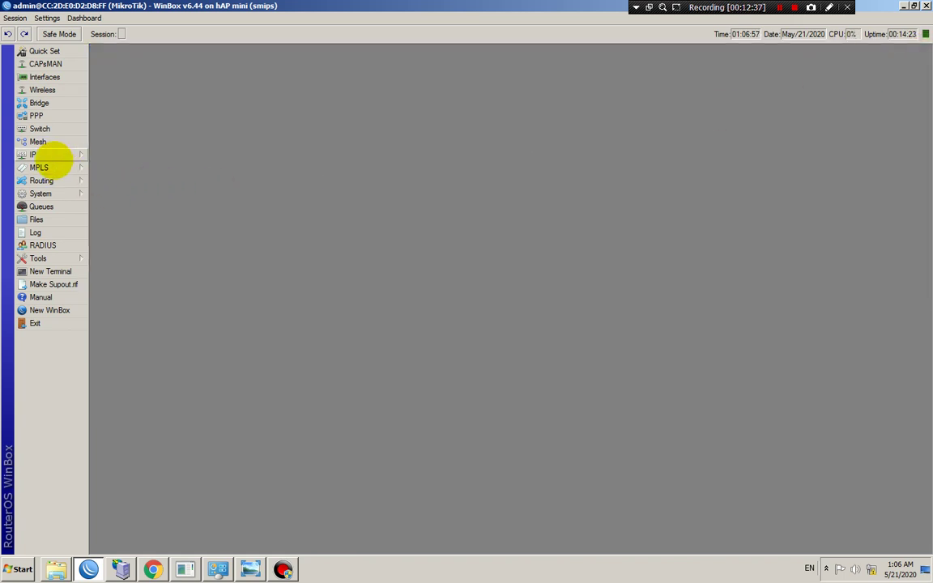
left_click(54, 155)
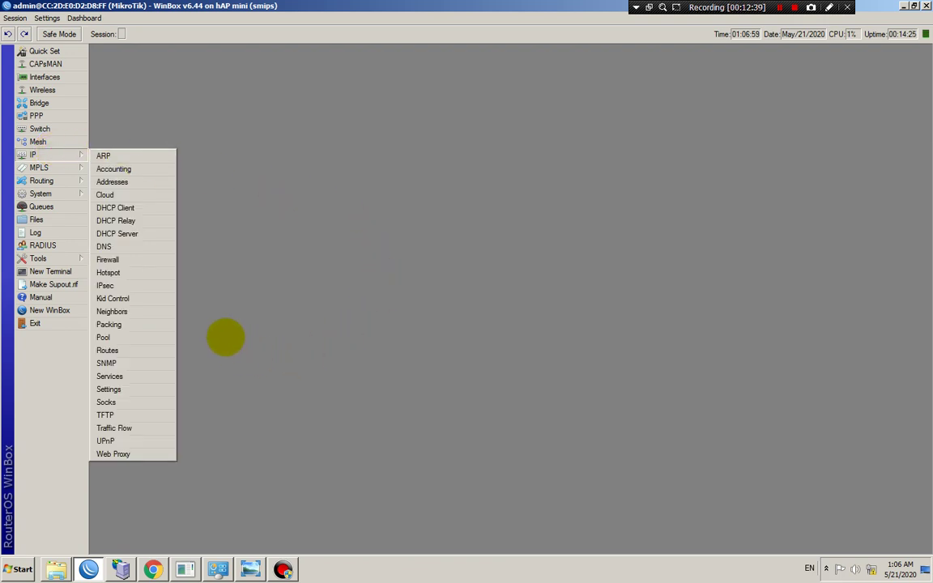
left_click(37, 153)
left_click(112, 183)
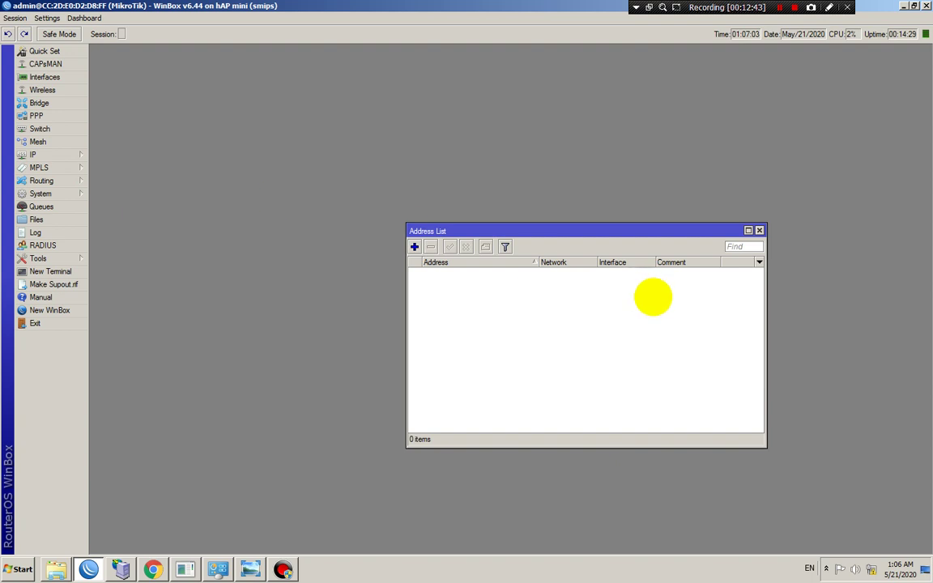
Add address 10.10.10.1/24 on interface bridge-HOTSPOT
left_click(414, 247)
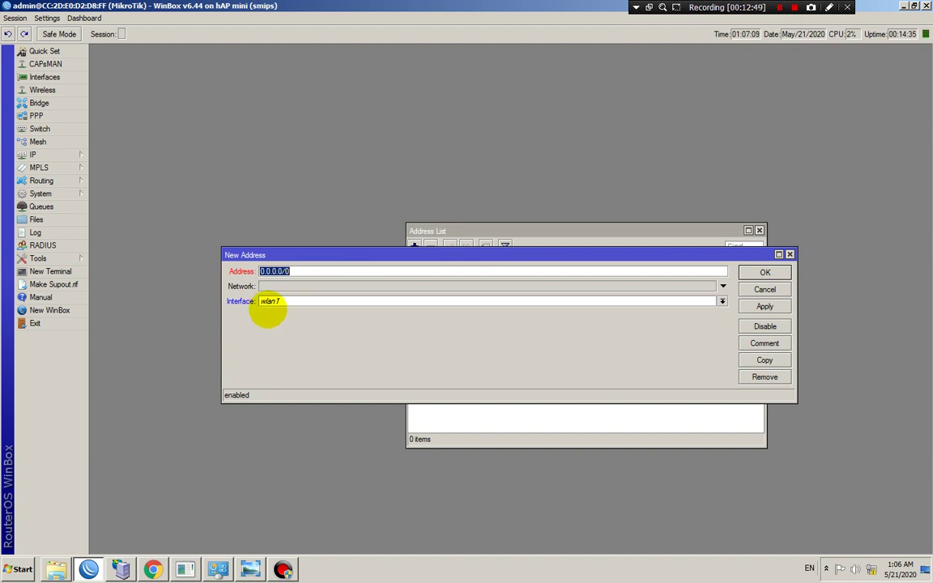
left_click(290, 301)
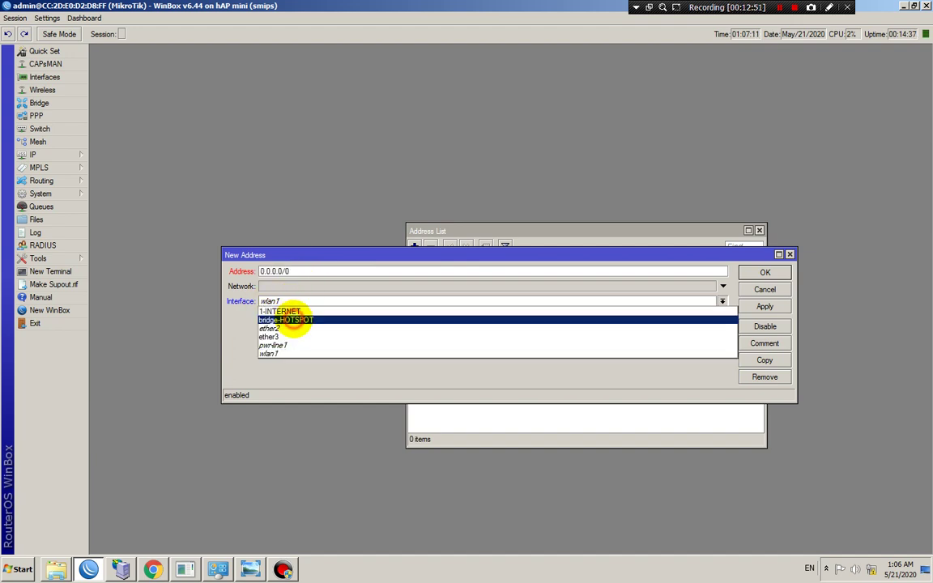
left_click(293, 319)
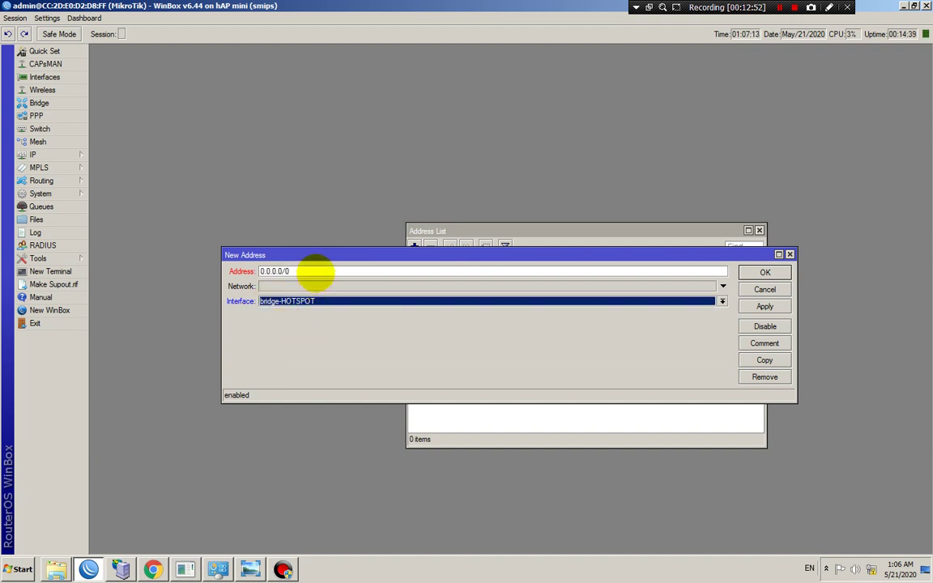
left_click(315, 271)
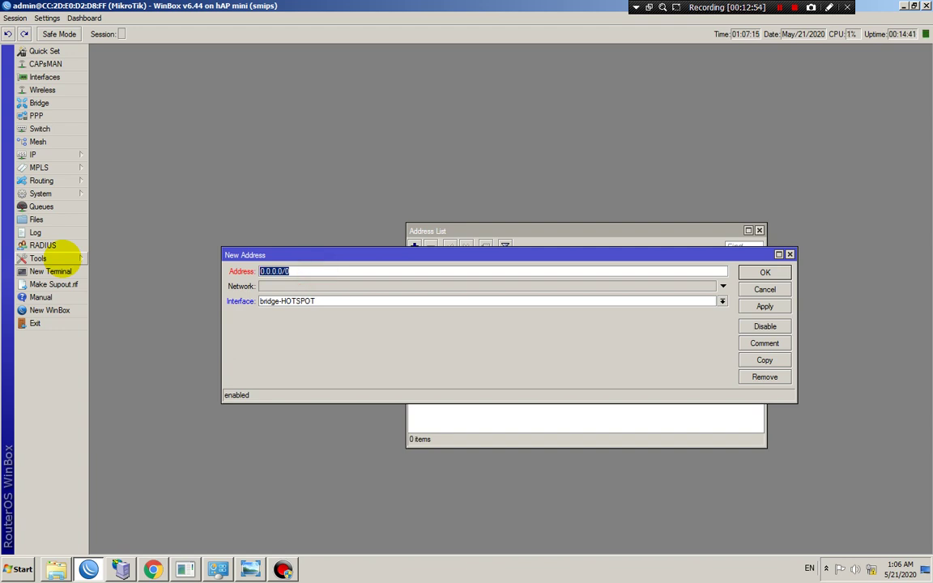
type("1")
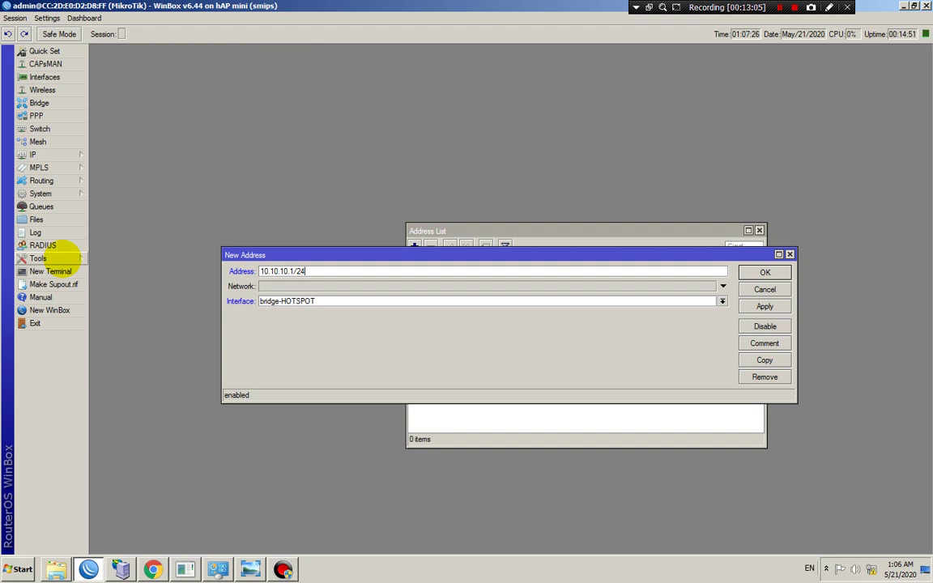
left_click(766, 306)
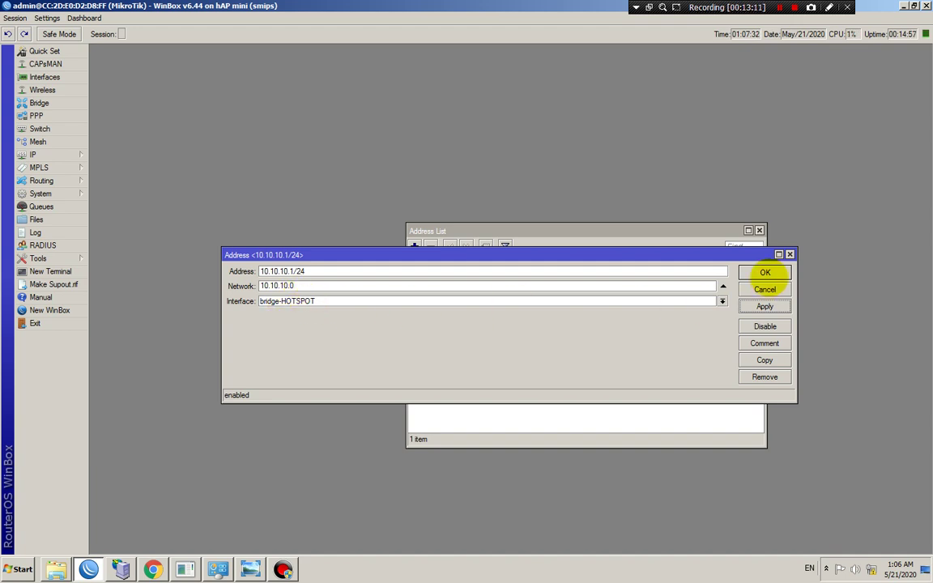
left_click(764, 272)
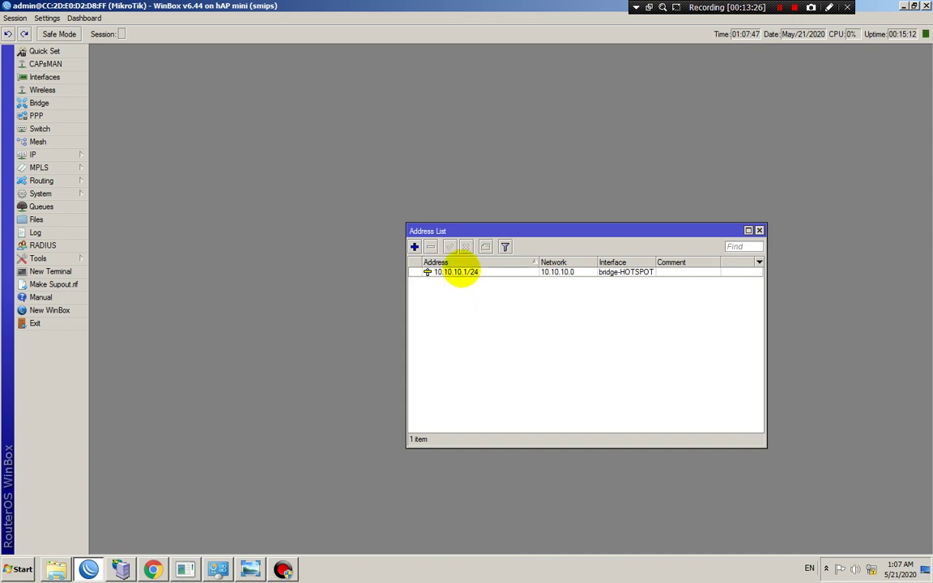
Start a new address on 1-INTERNET, then cancel it as the WinBox session drops
left_click(414, 246)
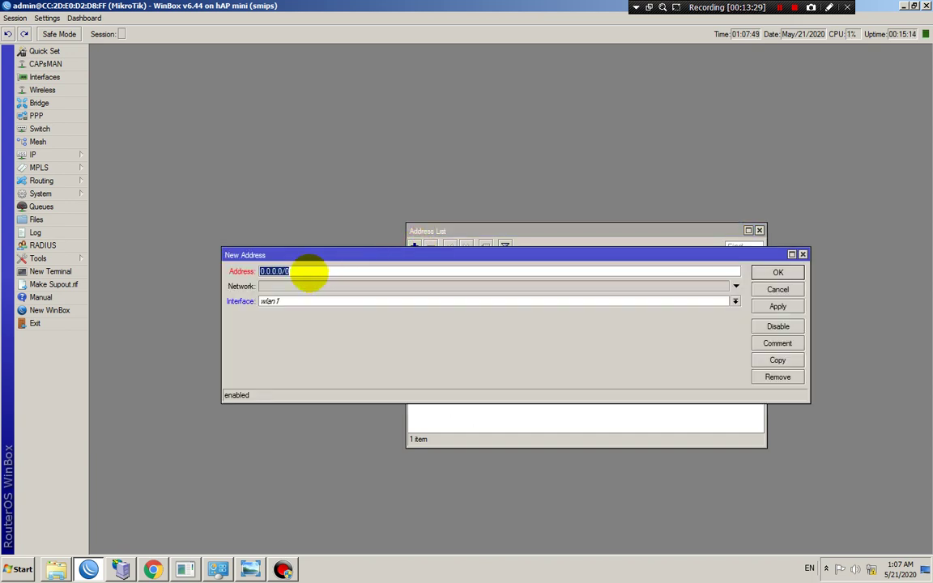
left_click(297, 300)
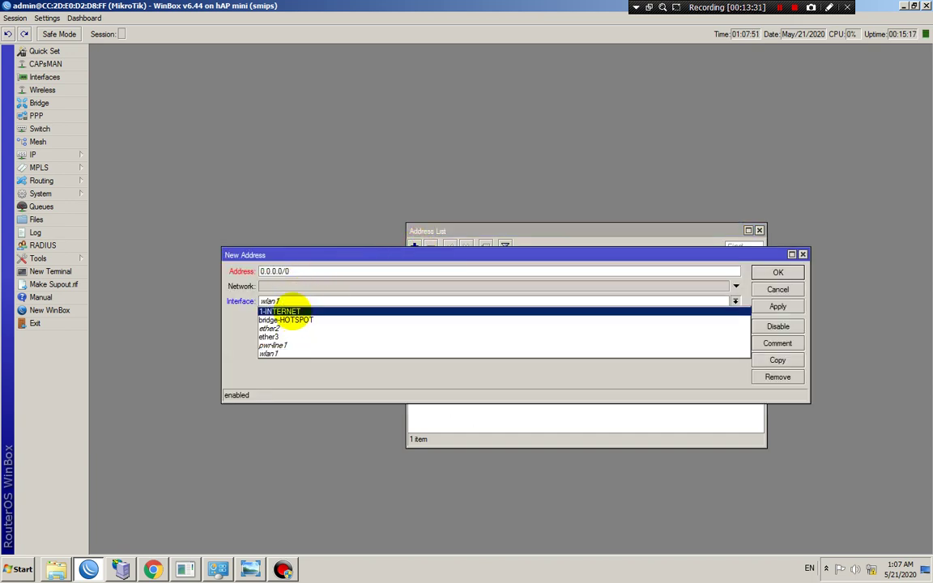
left_click(277, 310)
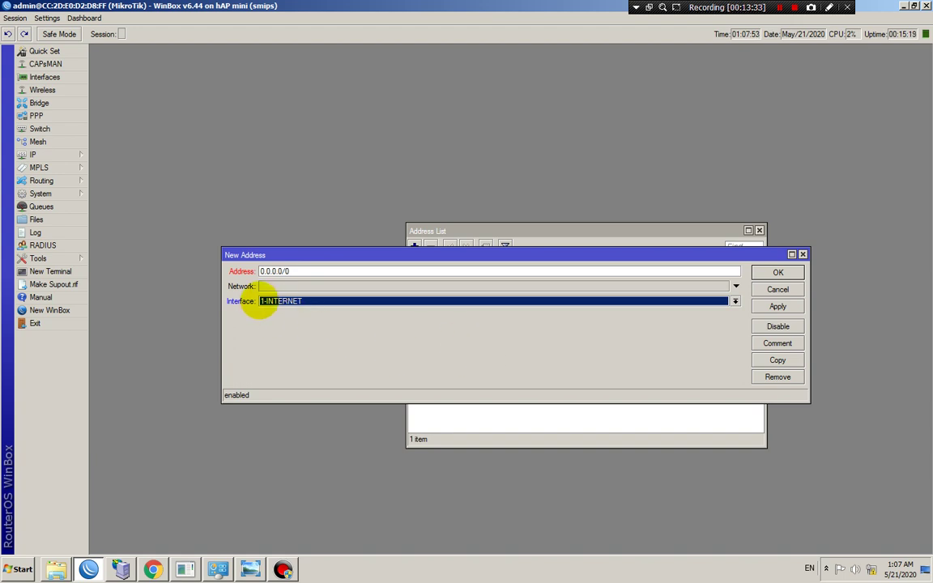
left_click(773, 289)
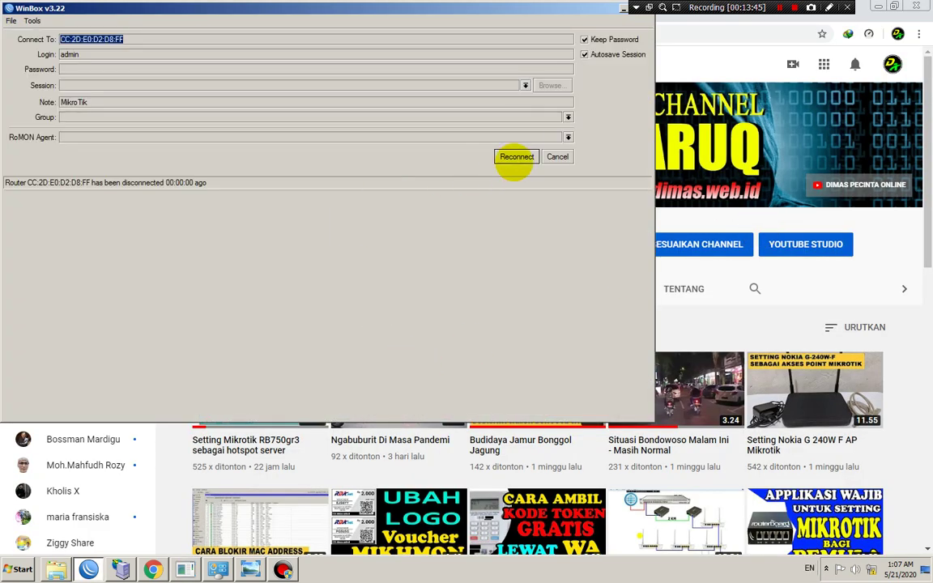
Abandon the stalled reconnect, refresh Neighbors, and log into the router found at 10.10.10.1
left_click(516, 157)
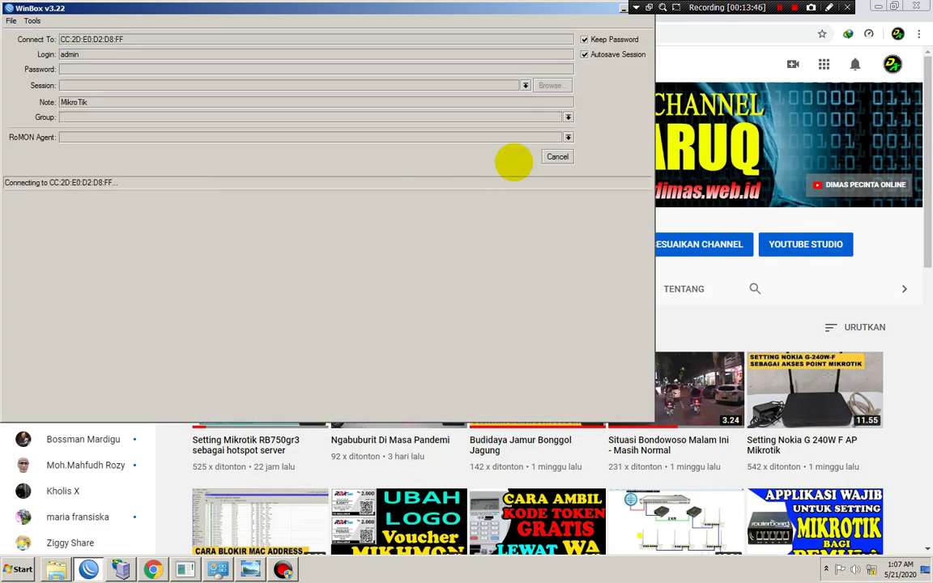
left_click(554, 157)
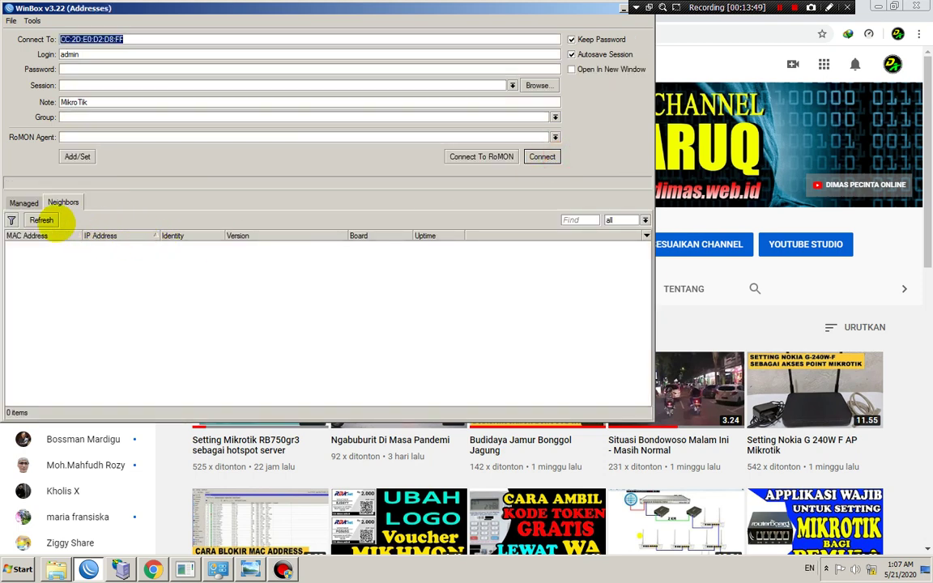
left_click(41, 220)
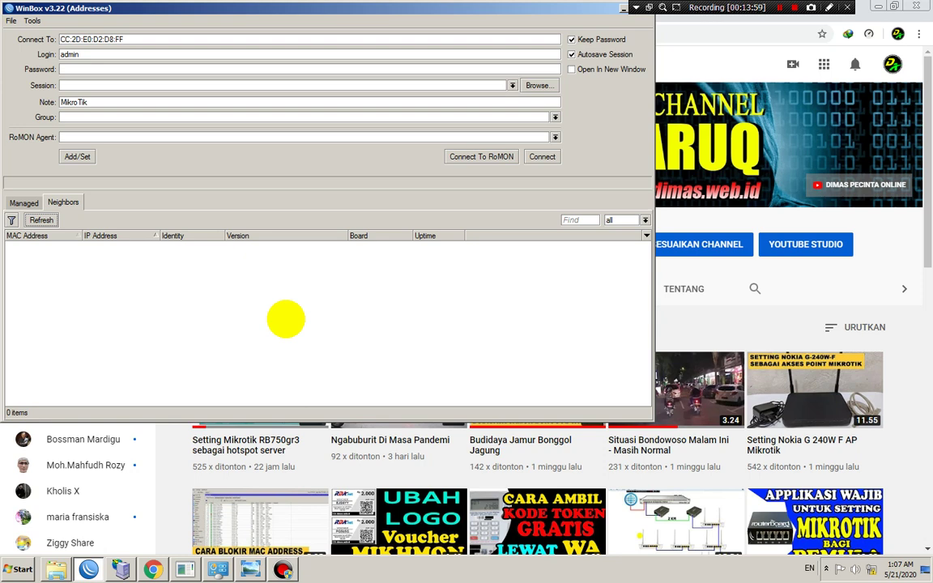
left_click(41, 220)
left_click(53, 245)
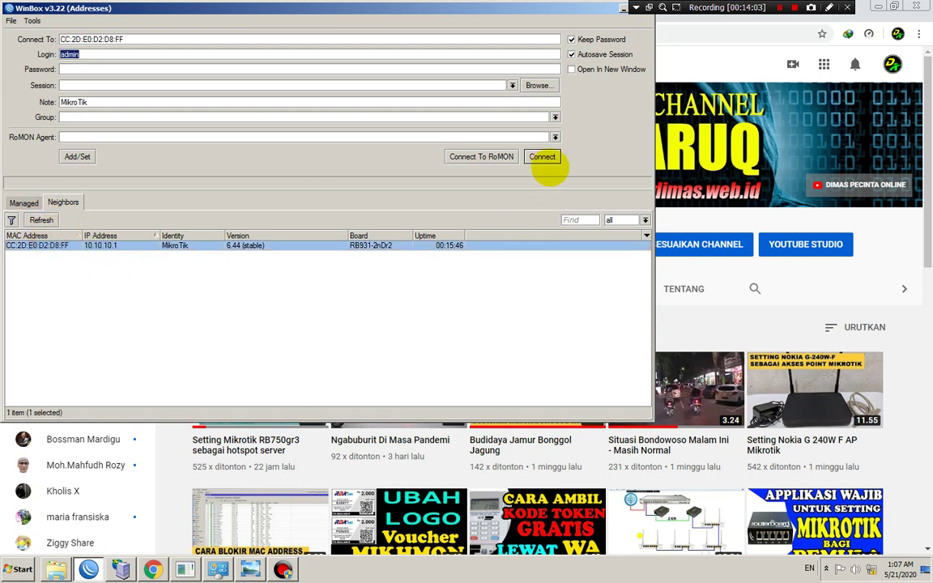
left_click(542, 156)
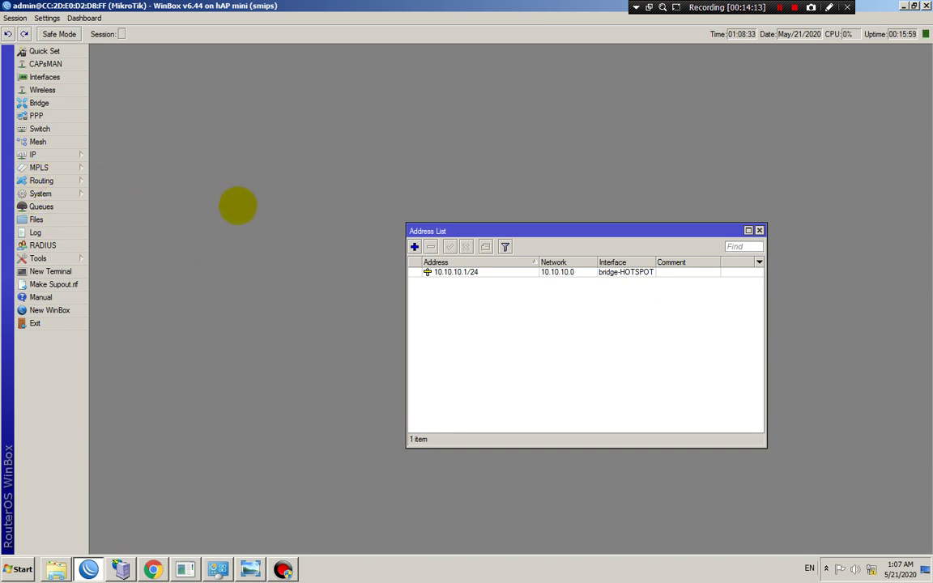
Review the 10.10.10.1/24 entry and move the Address List window aside
left_click(472, 272)
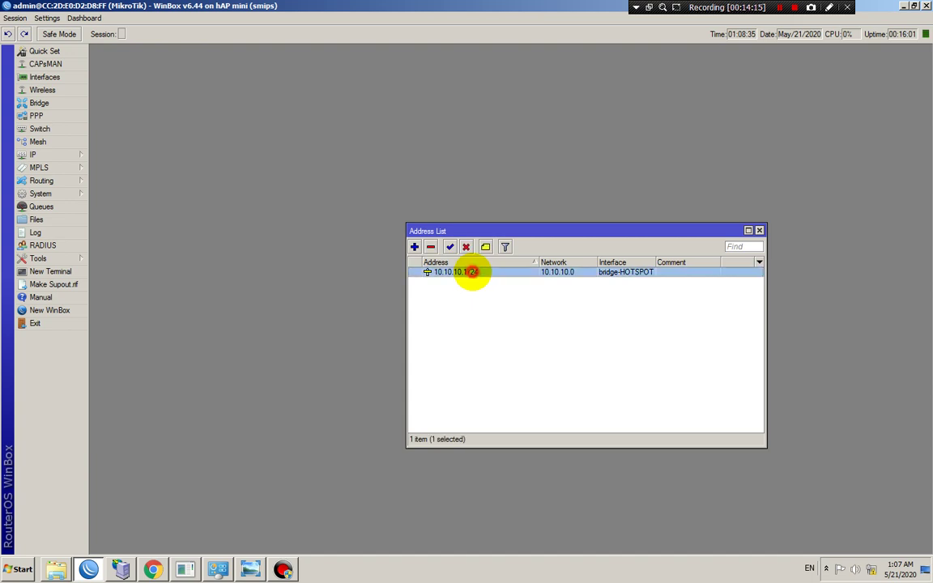
left_click(501, 285)
left_click_drag(463, 231, 622, 201)
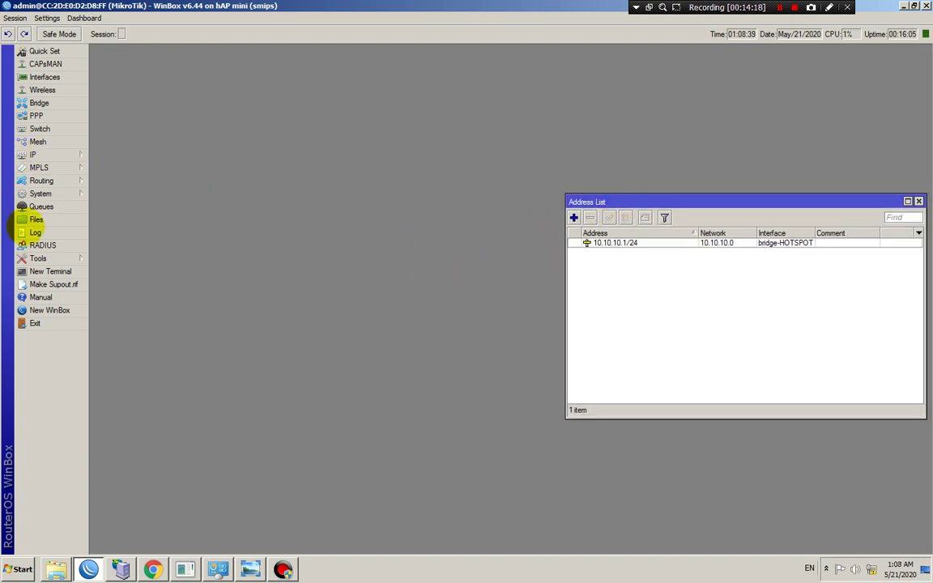
Add a DHCP client running on the 1-INTERNET interface
left_click(67, 154)
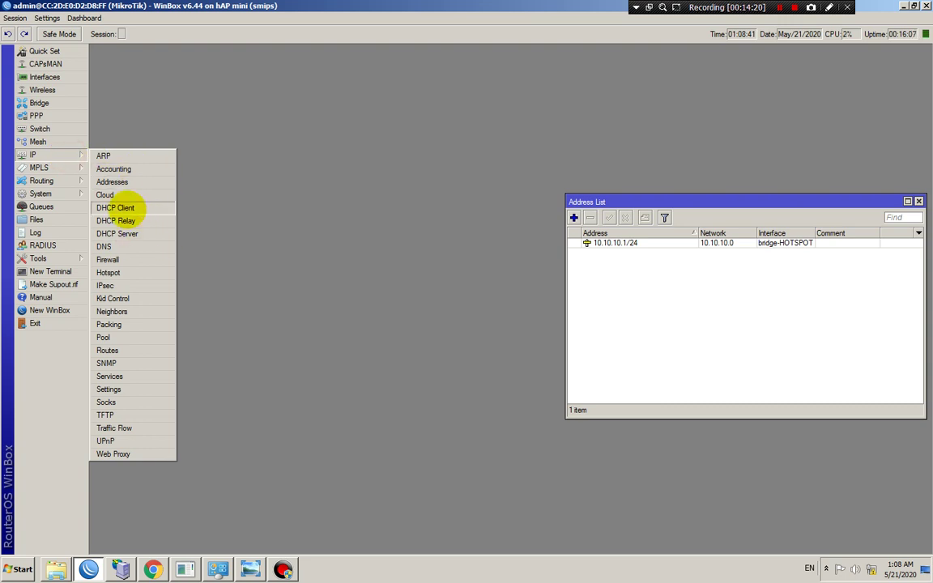
left_click(121, 208)
left_click_drag(340, 109, 256, 164)
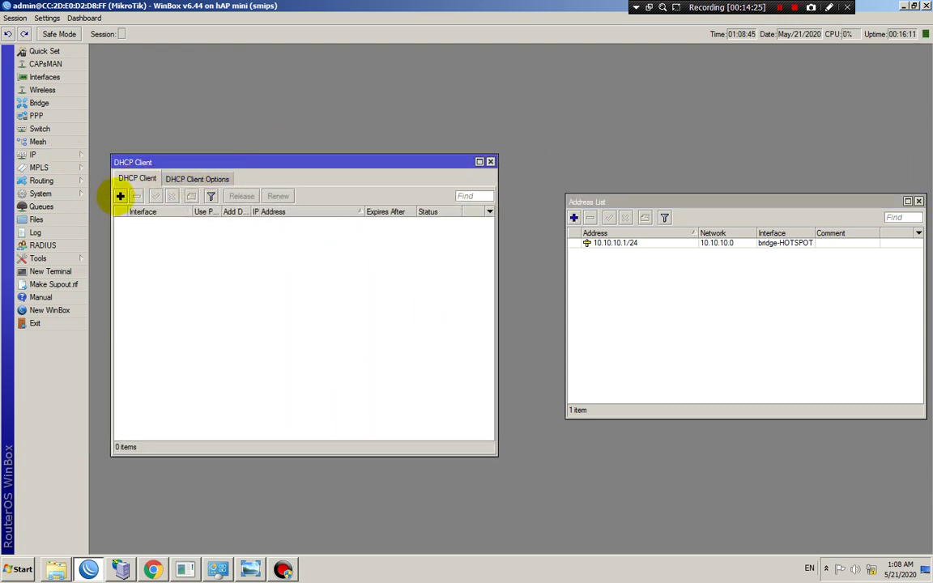
left_click(120, 196)
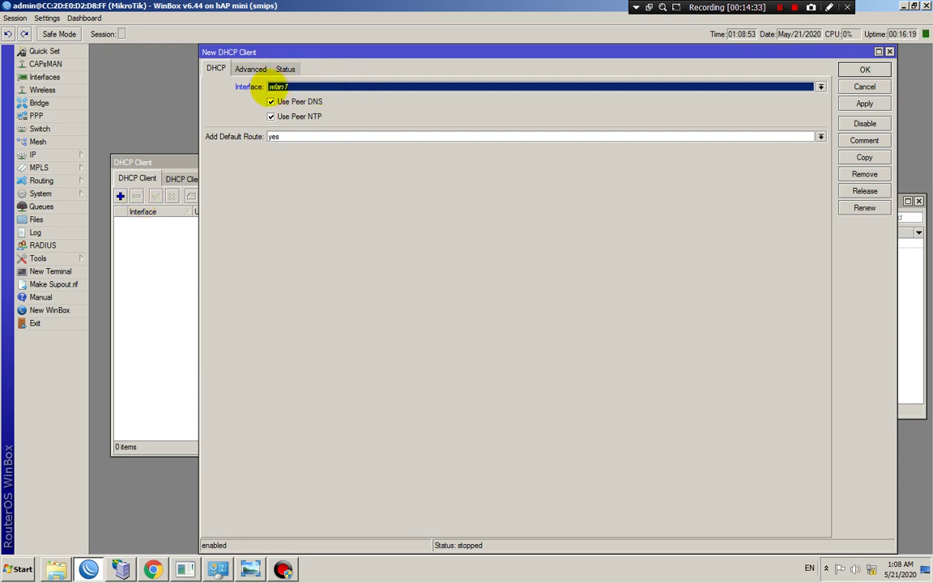
left_click(303, 84)
left_click(317, 94)
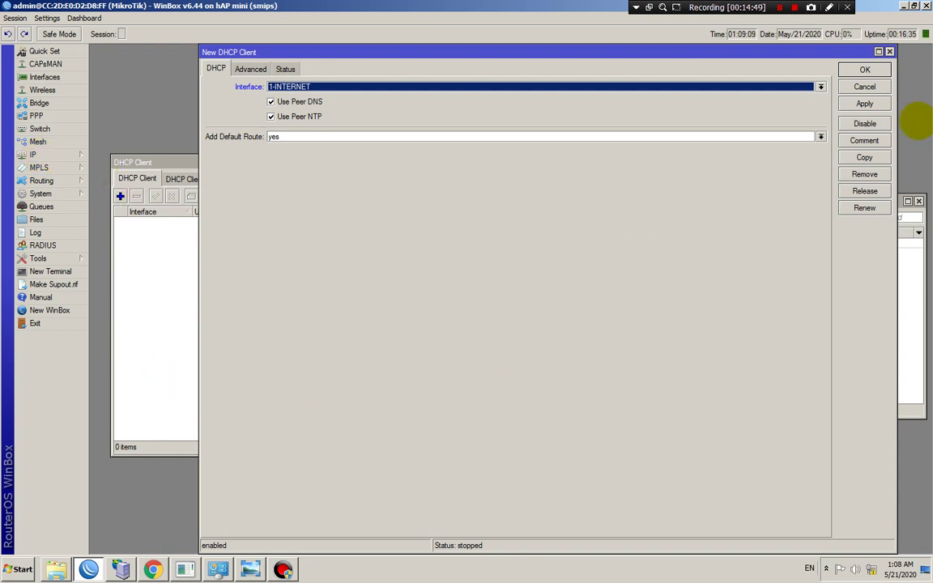
left_click(864, 104)
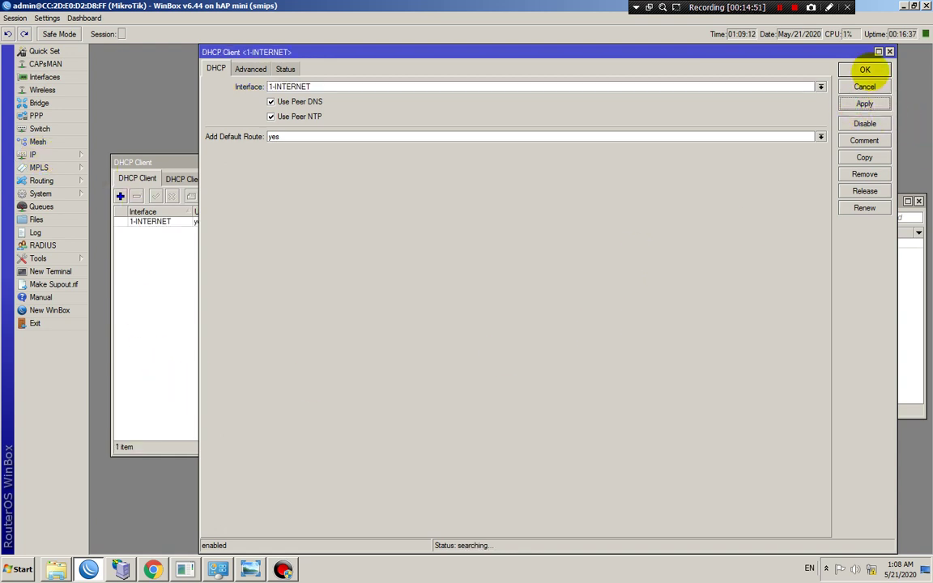
left_click(863, 70)
Check the new 192.168.7.11/24 address, then close the Address List
left_click_drag(728, 202, 693, 154)
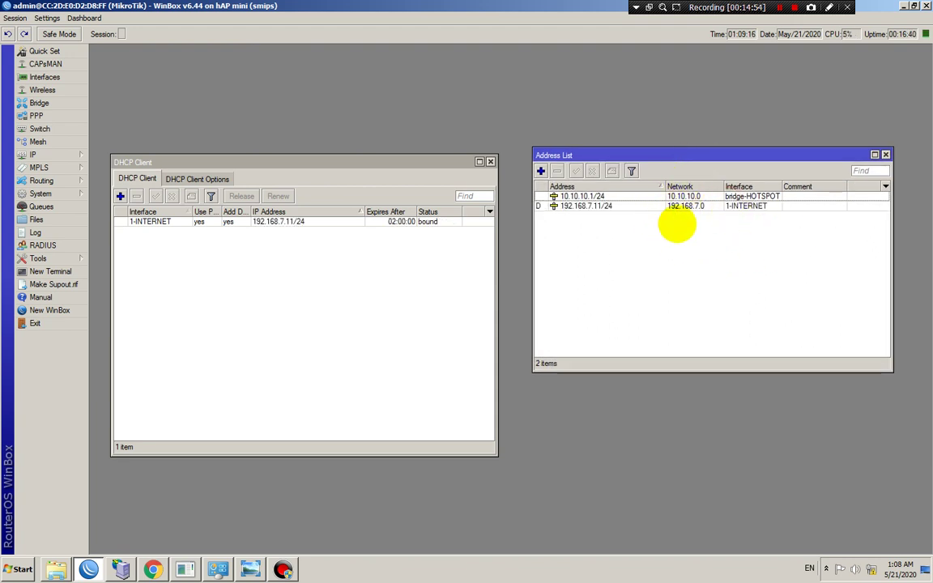
left_click(710, 205)
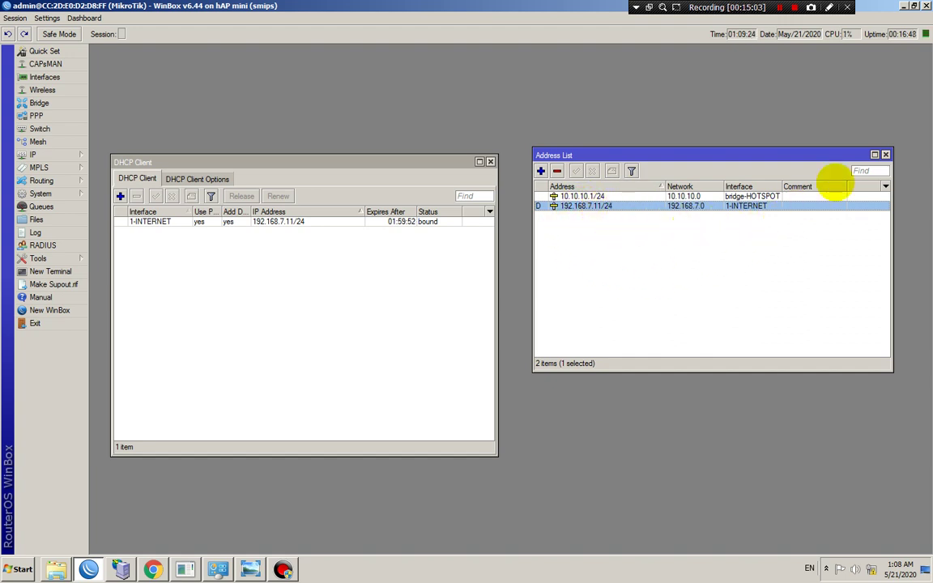
left_click(886, 154)
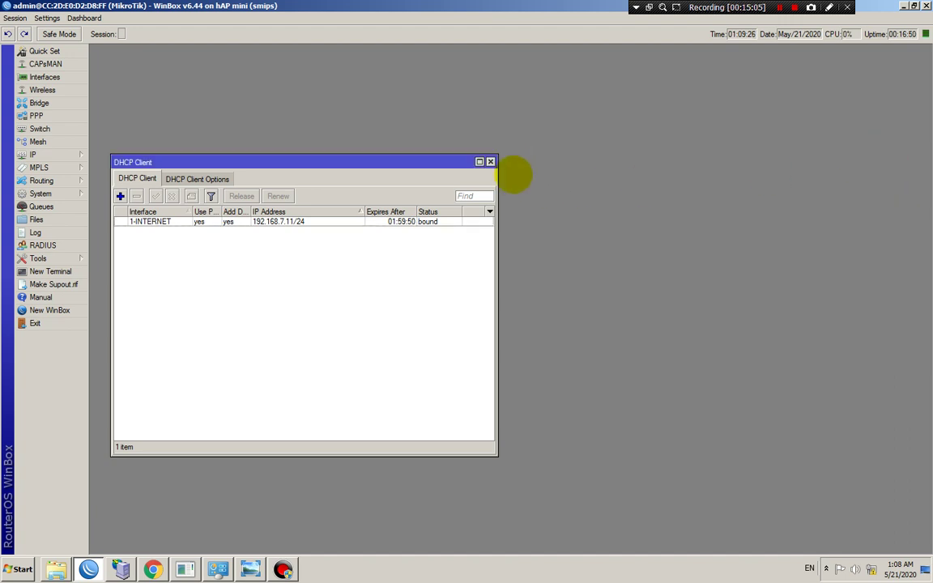
Enter 8.8.8.8 and 8.8.4.4 as IP > DNS servers with Allow Remote Requests ticked
left_click(490, 162)
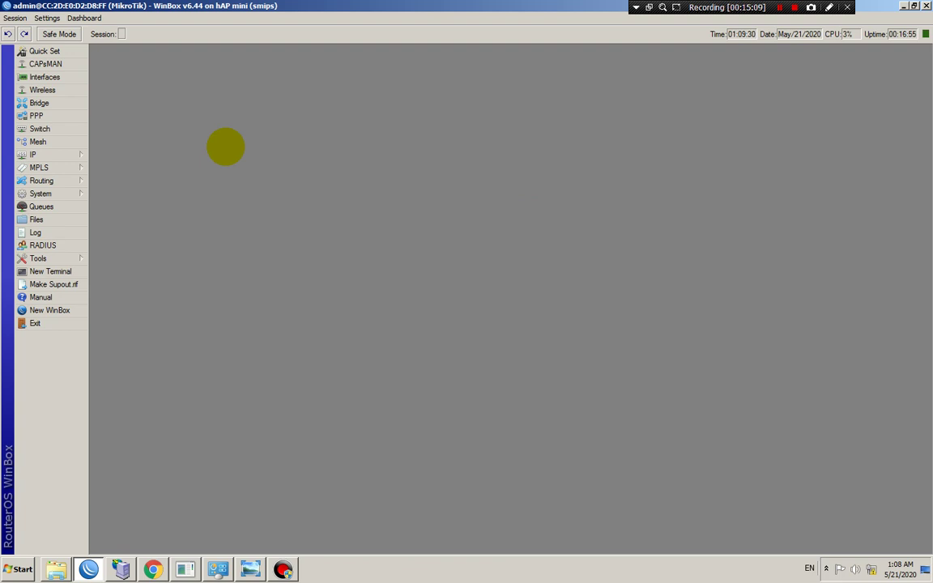
left_click(73, 154)
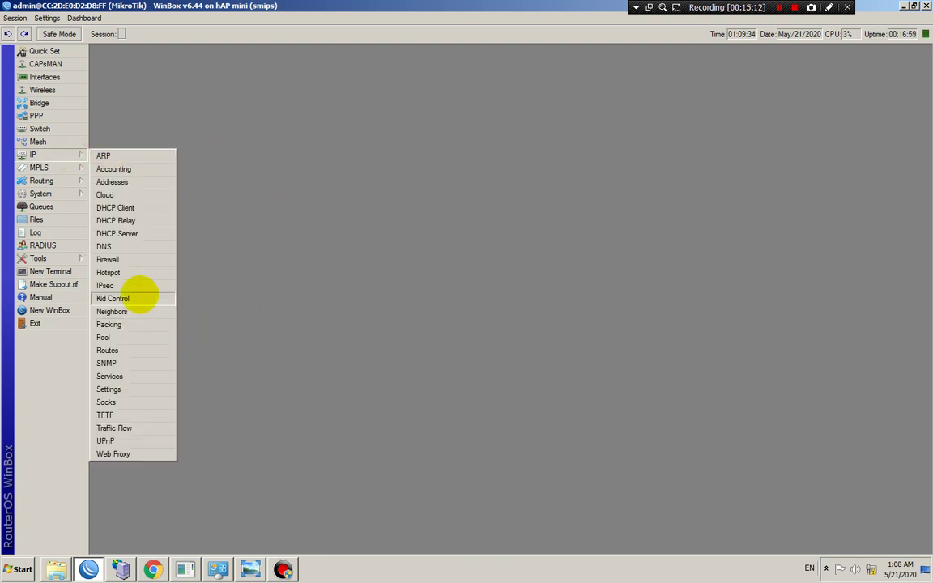
left_click(166, 246)
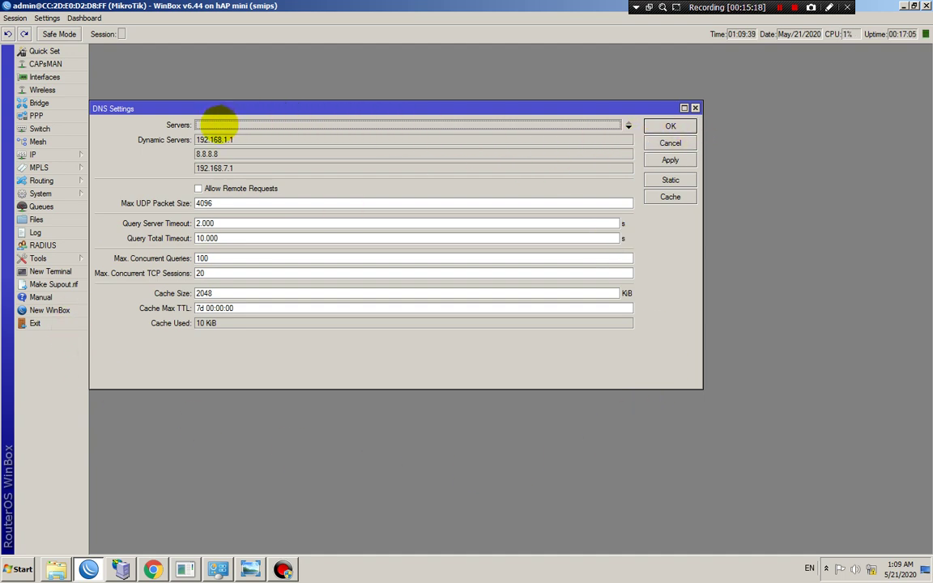
left_click(218, 124)
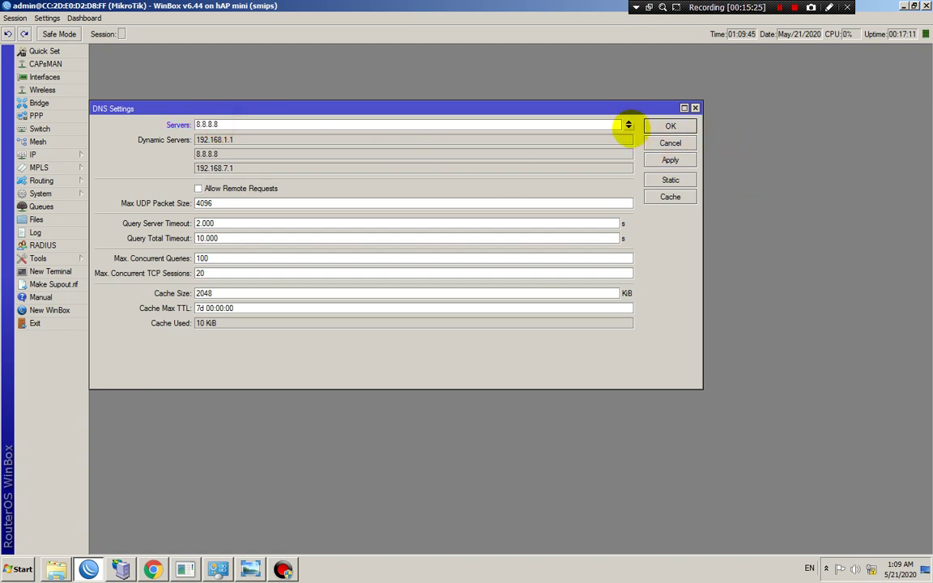
left_click(628, 127)
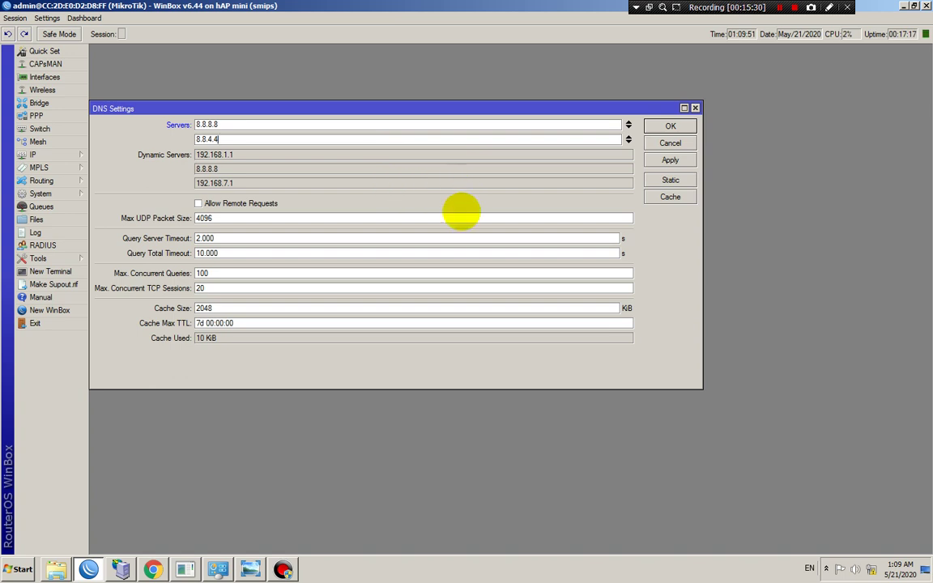
left_click(200, 202)
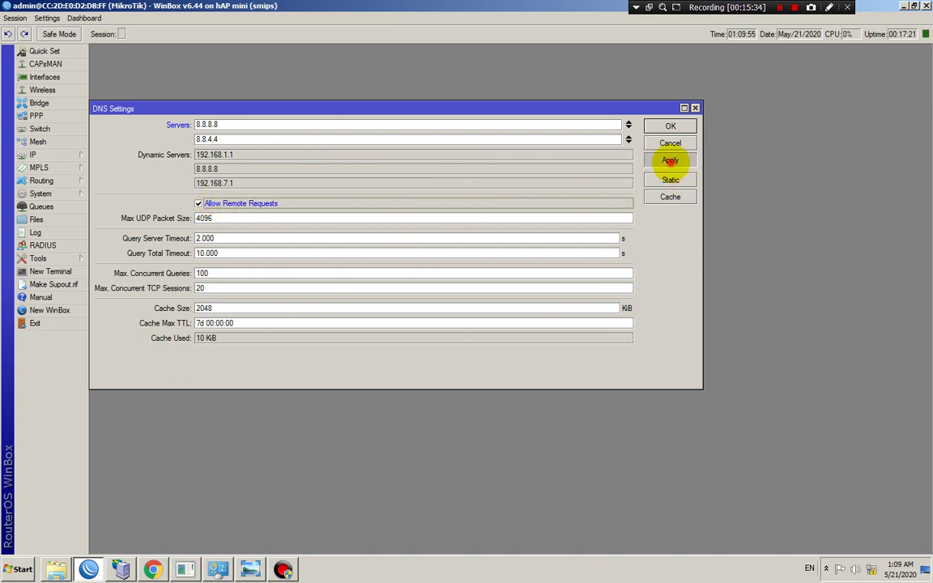
left_click(668, 127)
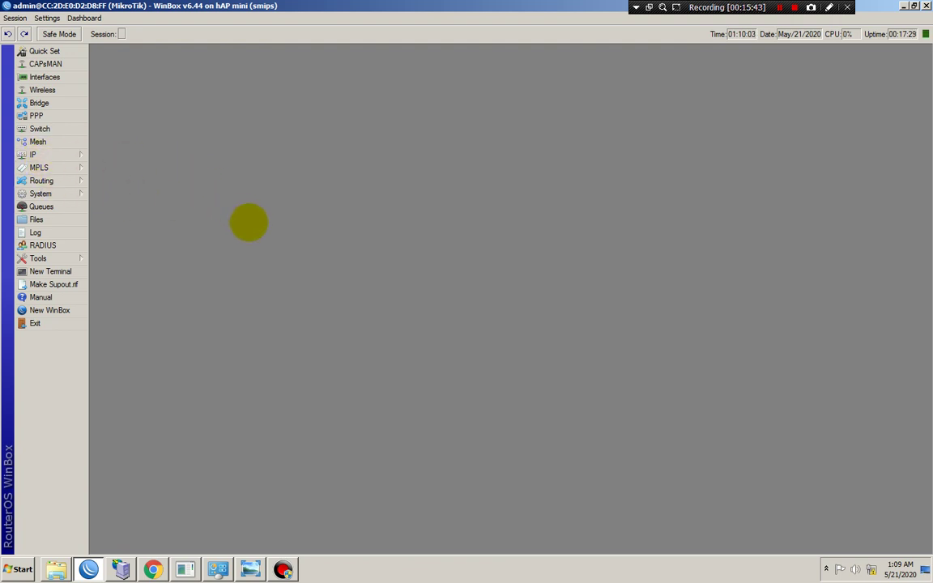
Create a Firewall NAT rule with chain srcnat and action masquerade
left_click(40, 154)
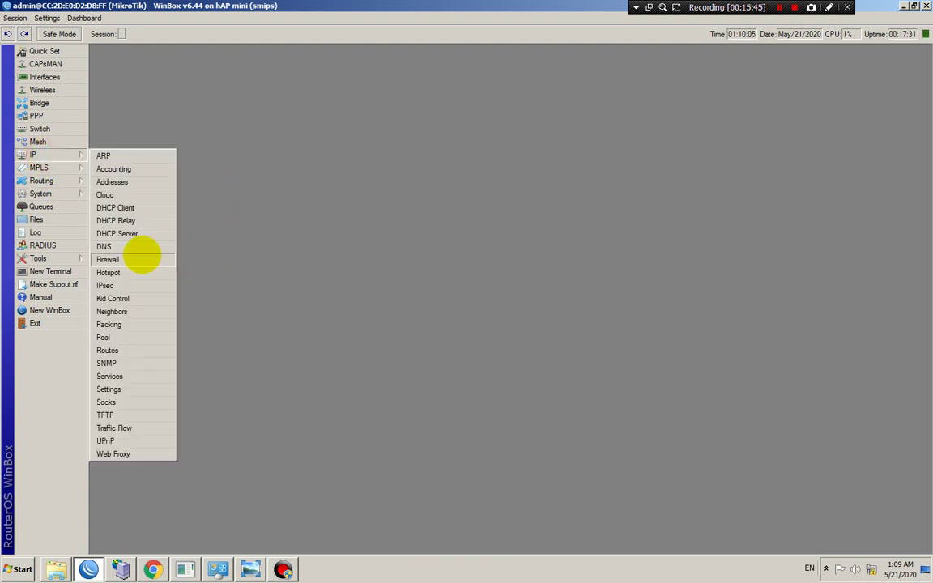
left_click(121, 256)
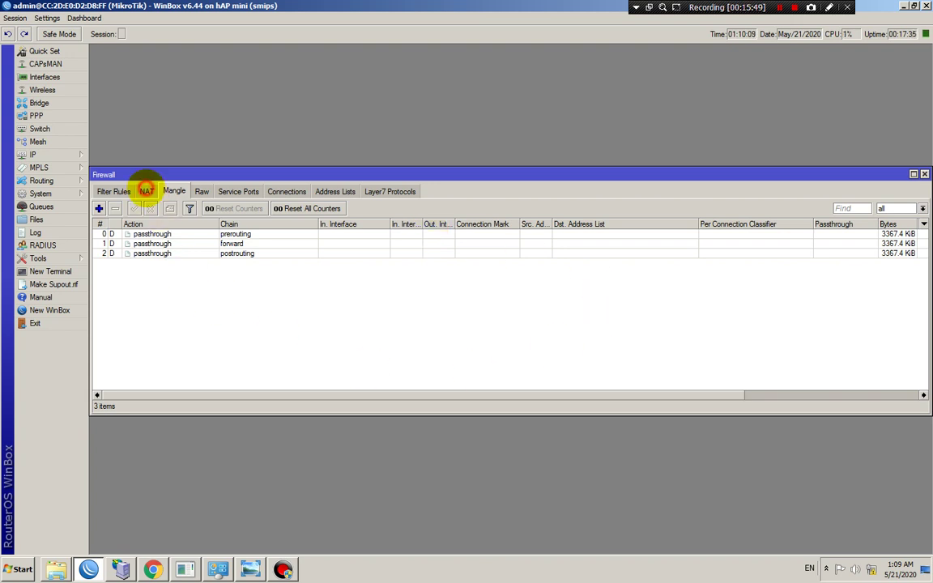
left_click(146, 190)
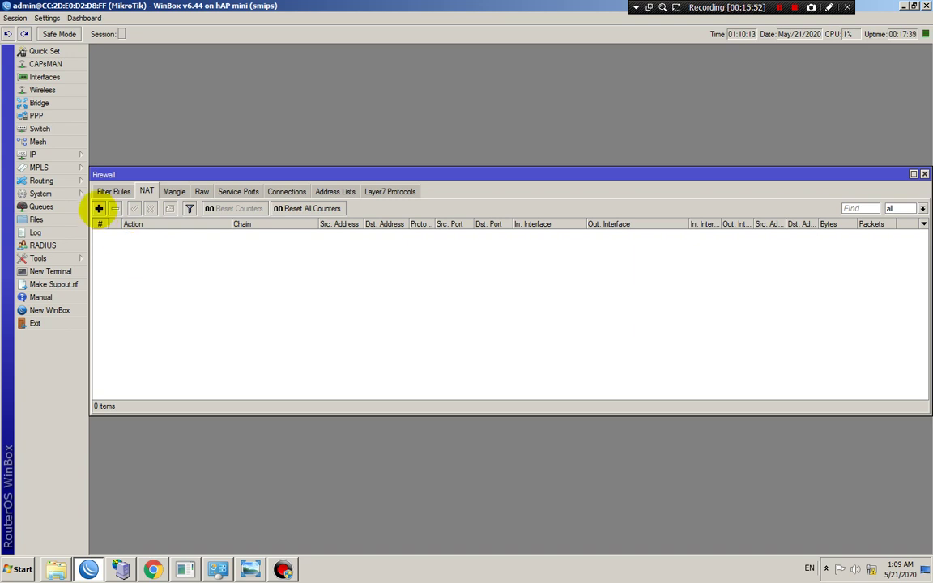
left_click(98, 208)
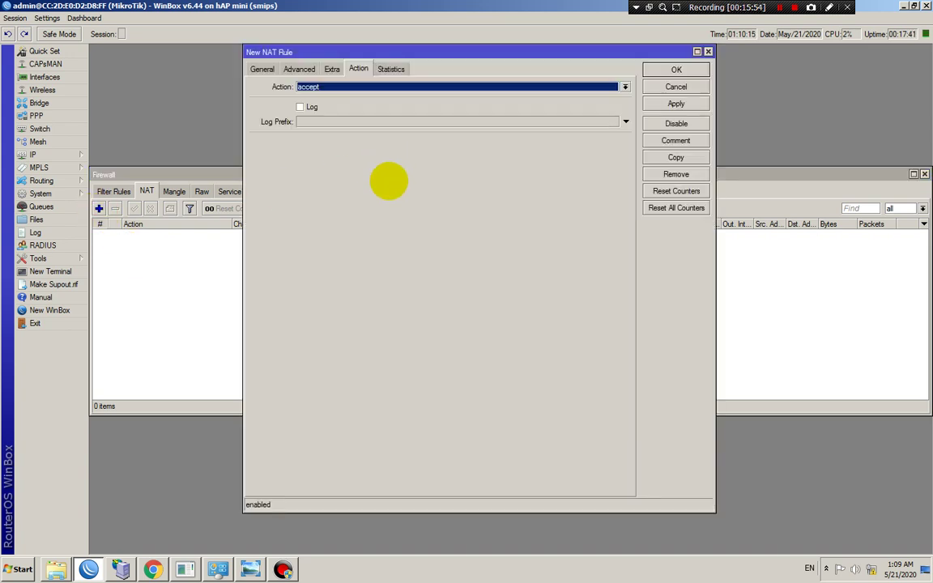
left_click(261, 68)
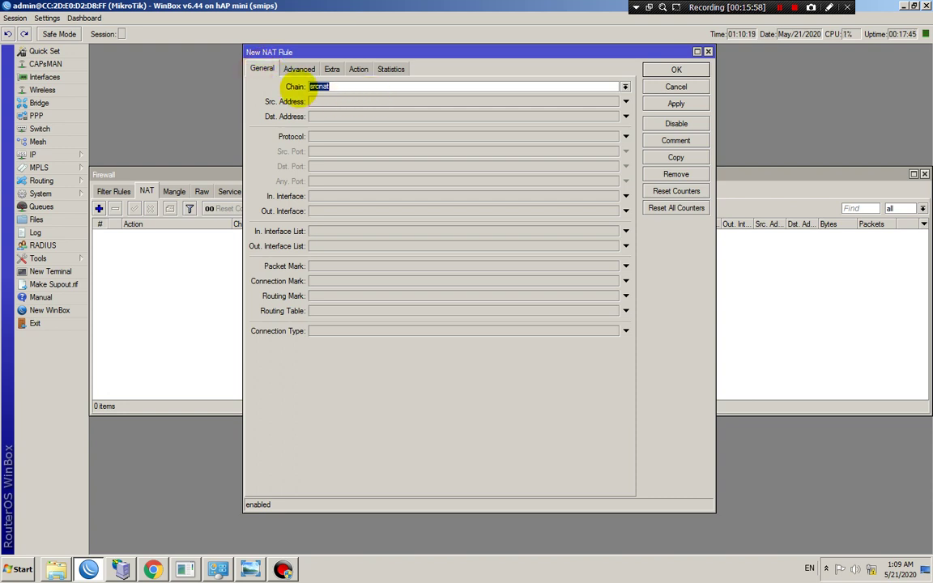
left_click(358, 69)
left_click(356, 87)
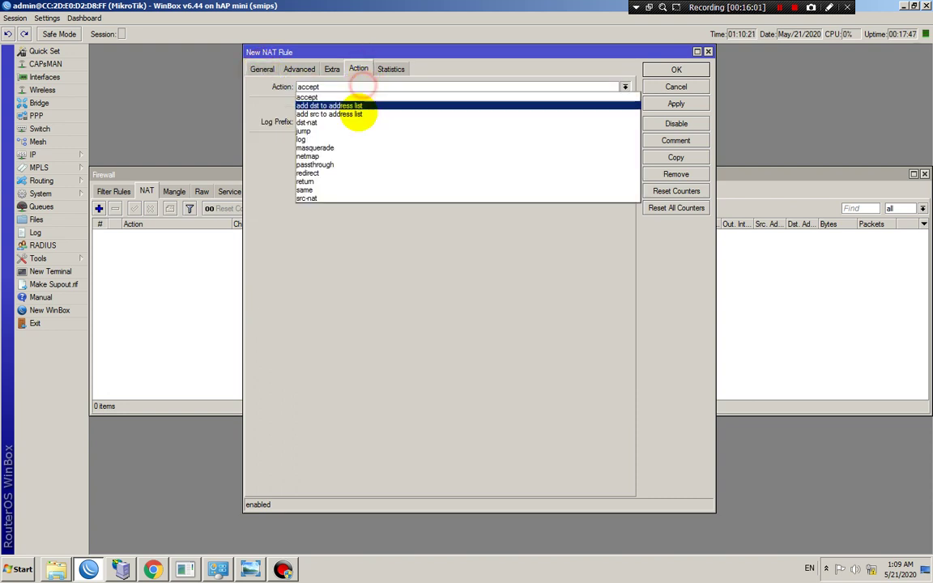
left_click(340, 144)
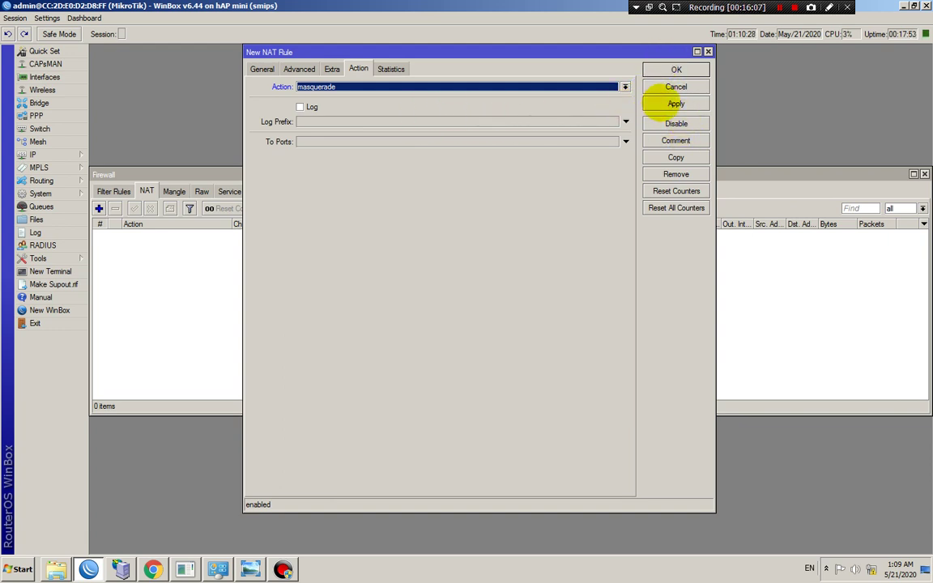
left_click(675, 103)
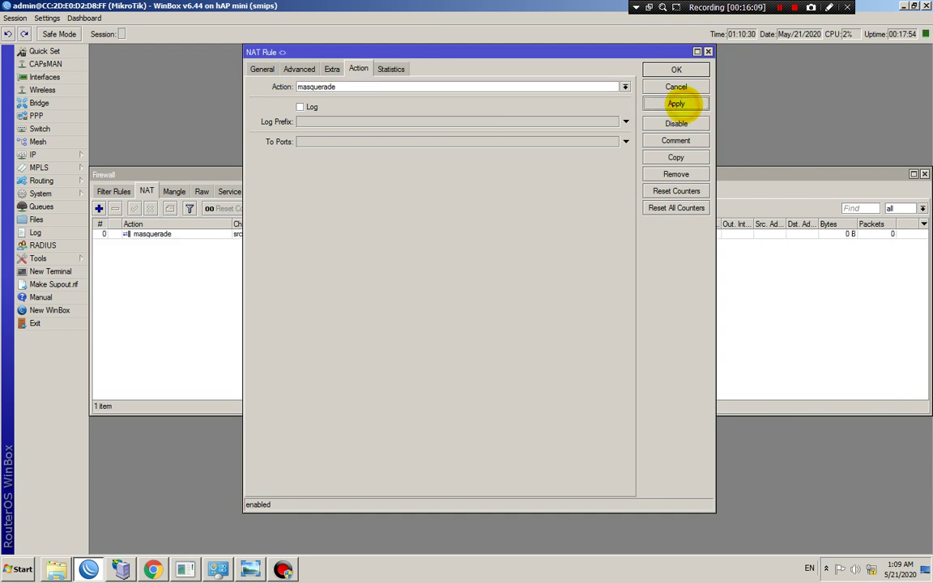
left_click(677, 69)
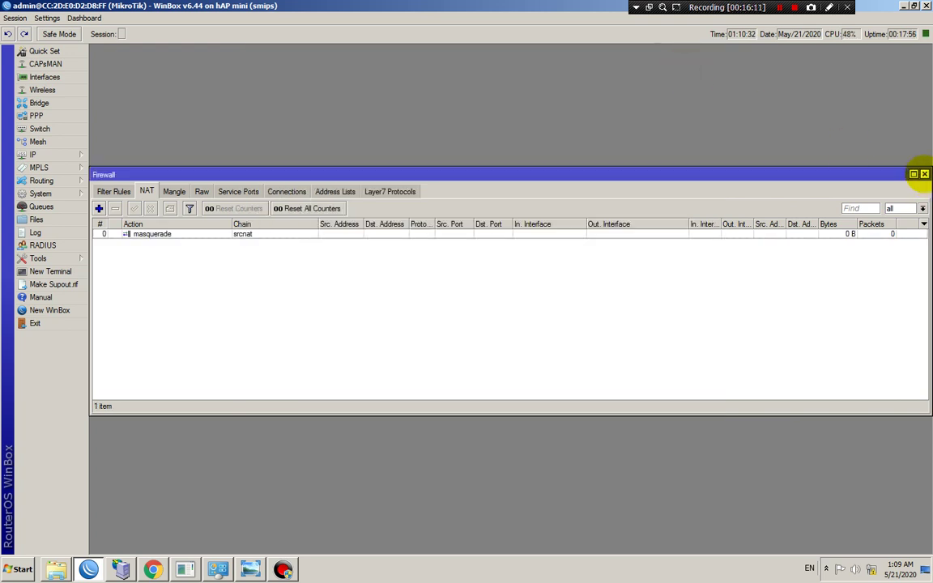
Close Firewall, run ping google.com in a new terminal, then close the terminal
left_click(924, 174)
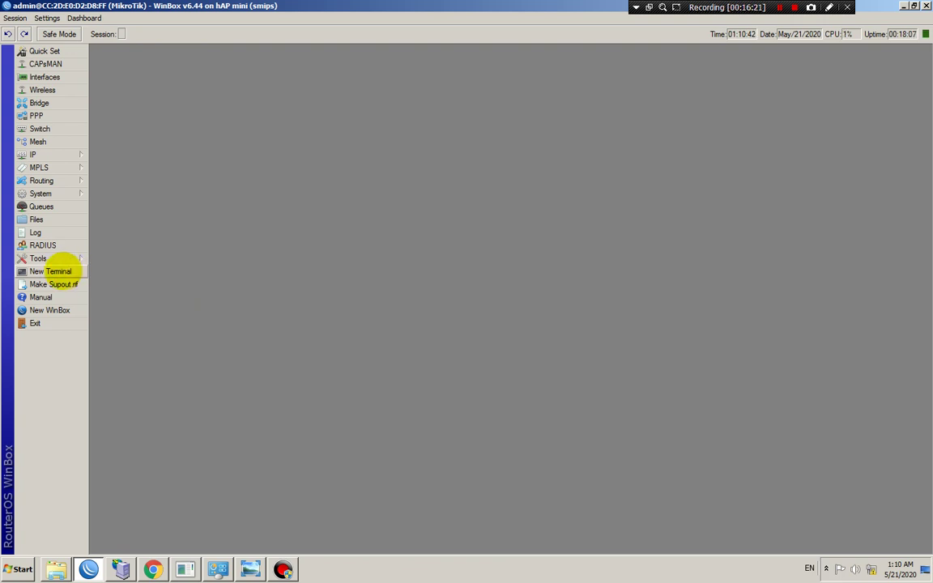
left_click(50, 271)
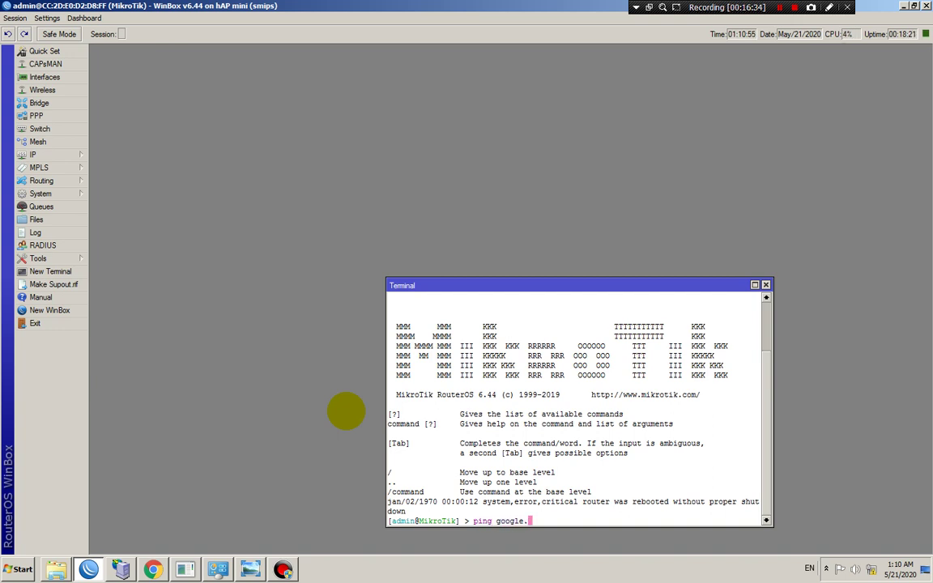
key("Return")
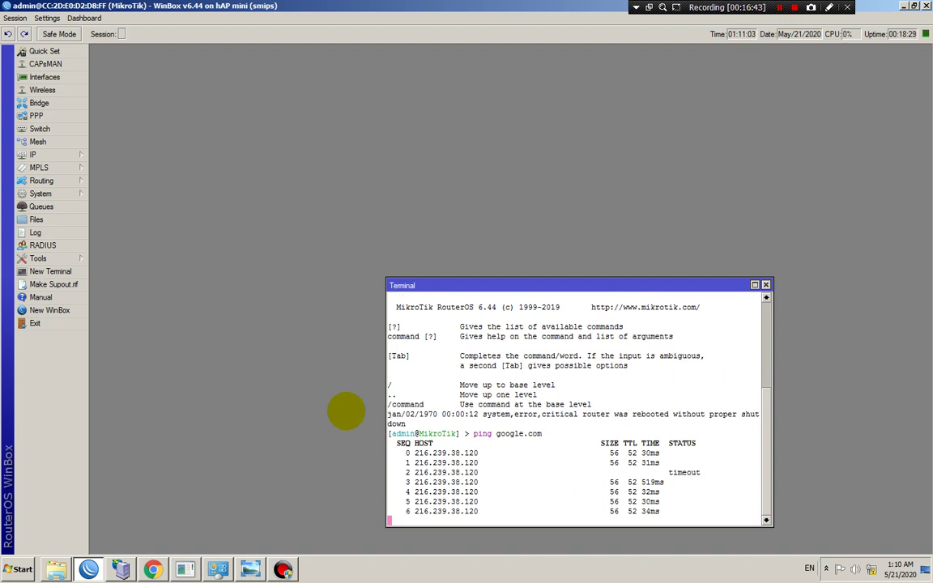
left_click(765, 285)
left_click(765, 285)
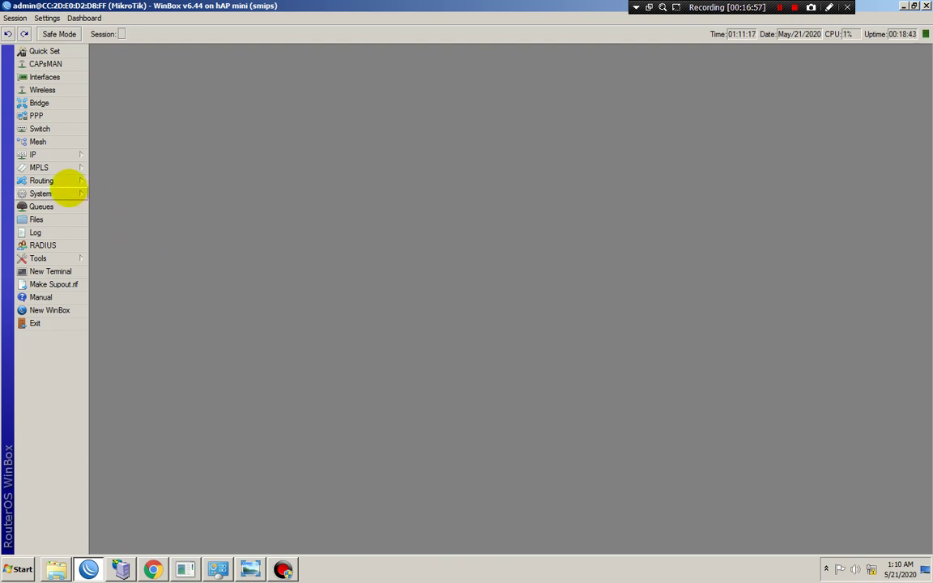
Open the router clock settings and browse the time zone list, keeping Asia/Jakarta
left_click(56, 154)
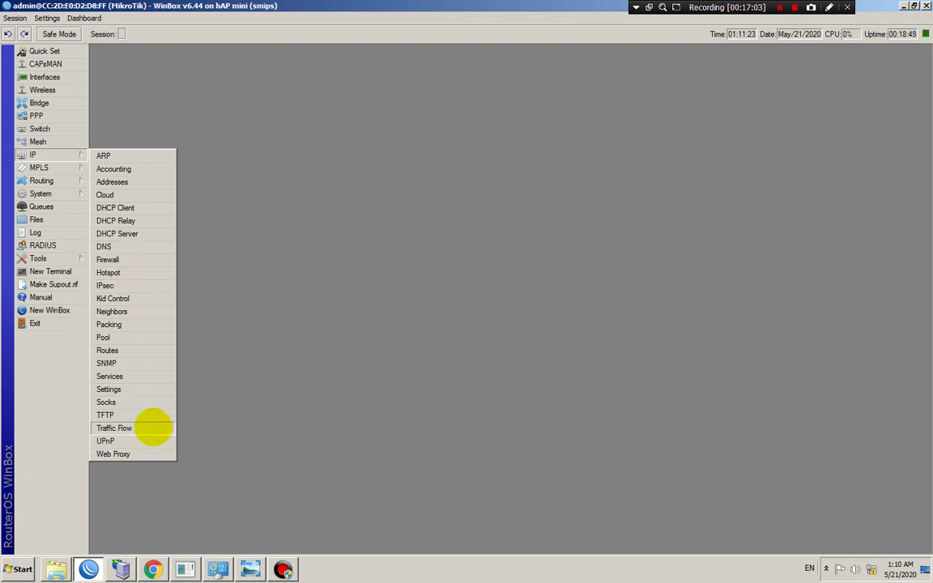
mouse_move(58, 194)
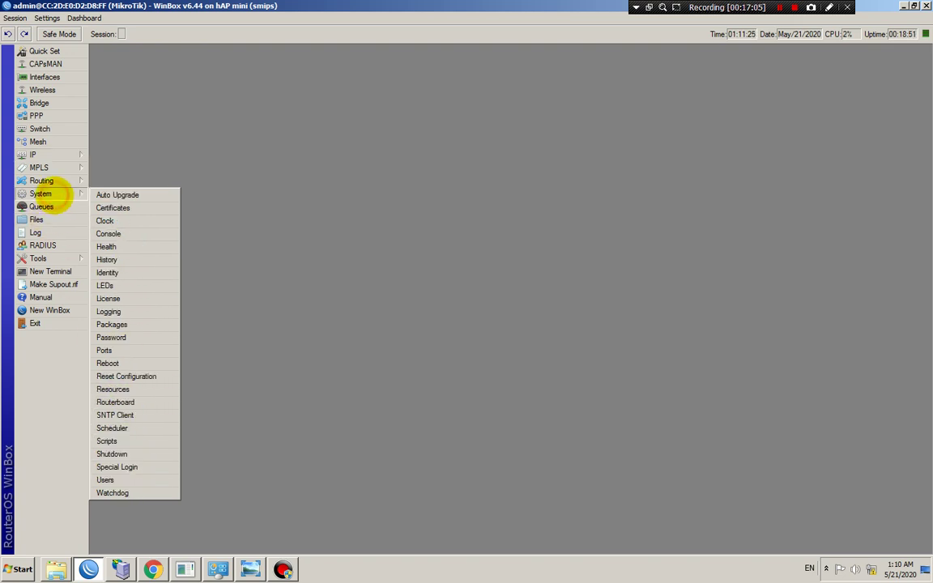
left_click(123, 224)
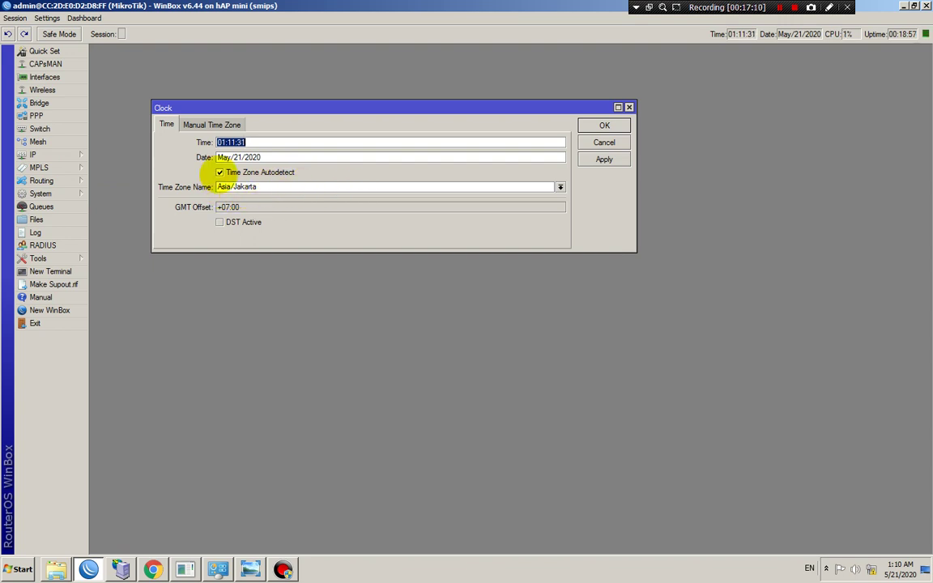
left_click(271, 186)
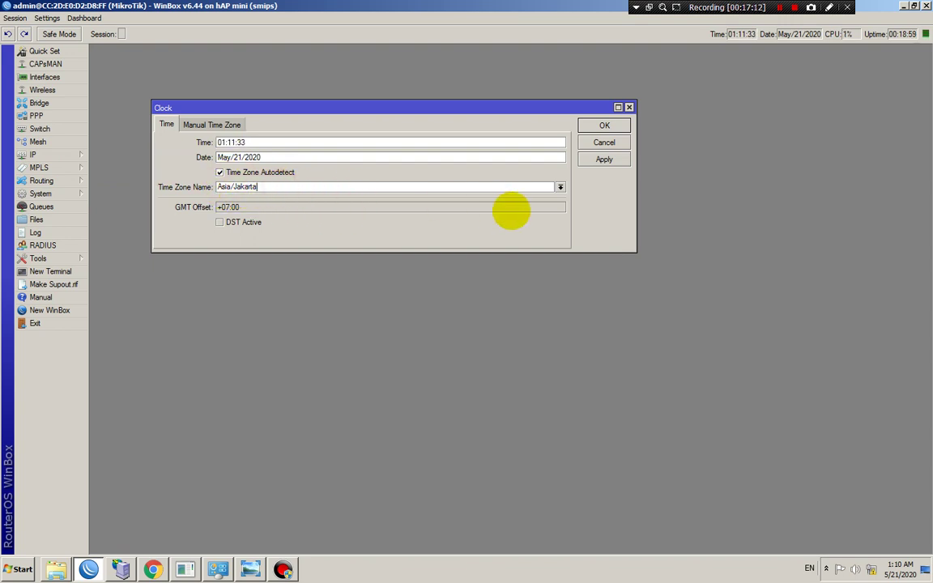
left_click(560, 186)
scroll(292, 350, "down", 4)
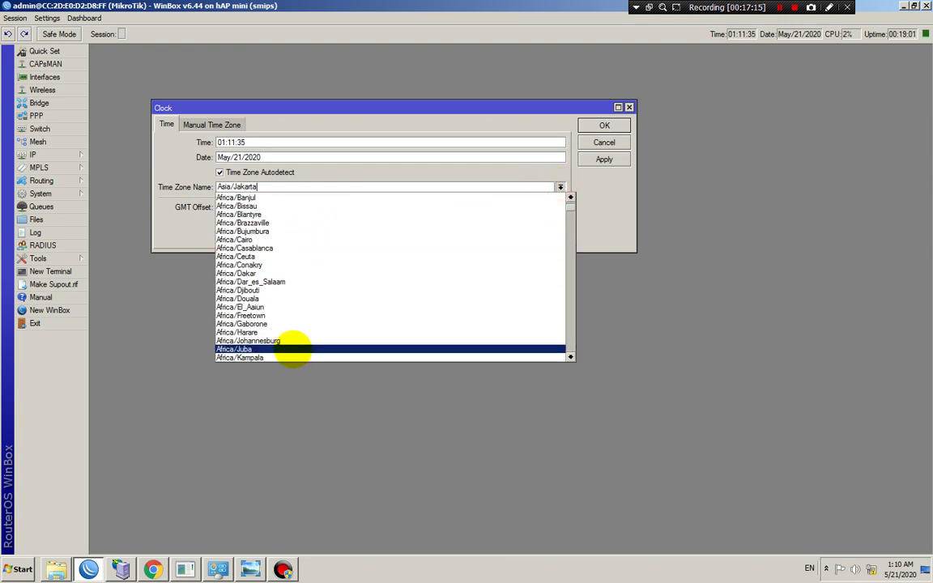
left_click_drag(570, 206, 566, 273)
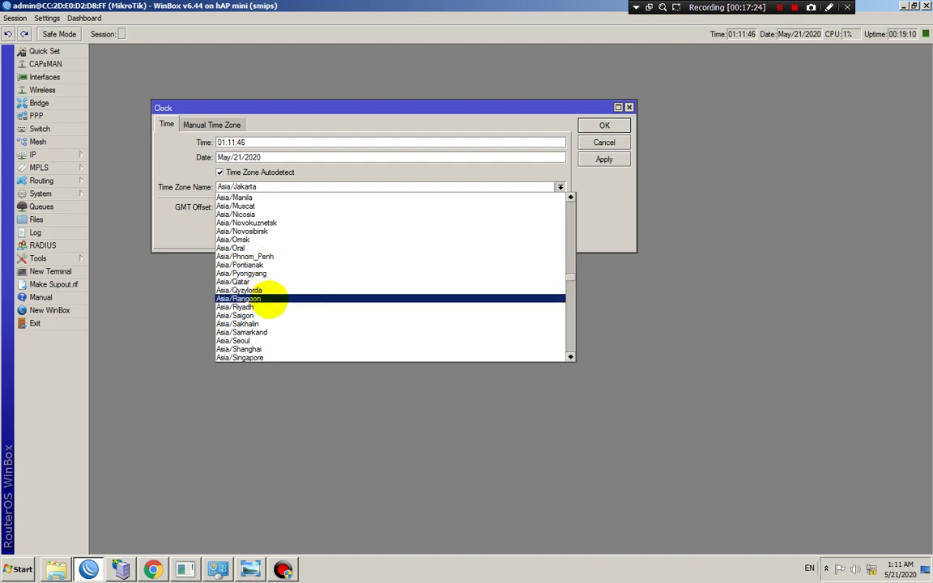
scroll(257, 335, "down", 1)
scroll(264, 334, "down", 1)
scroll(269, 335, "up", 4)
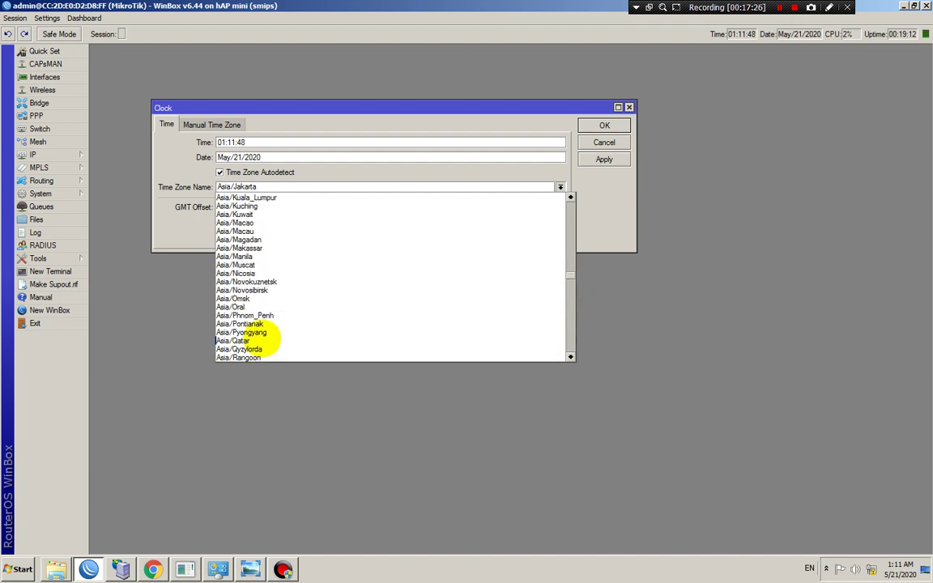
scroll(257, 244, "up", 3)
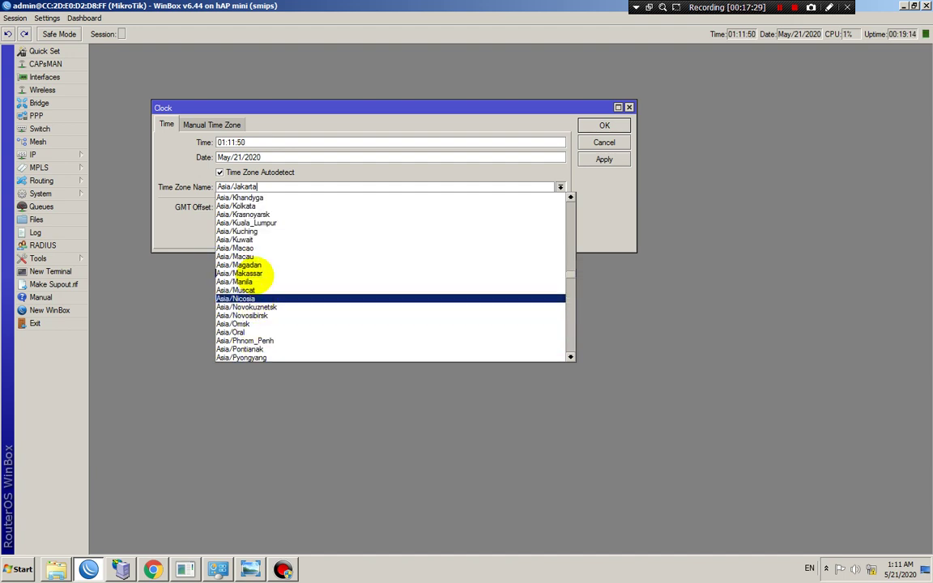
scroll(260, 290, "up", 3)
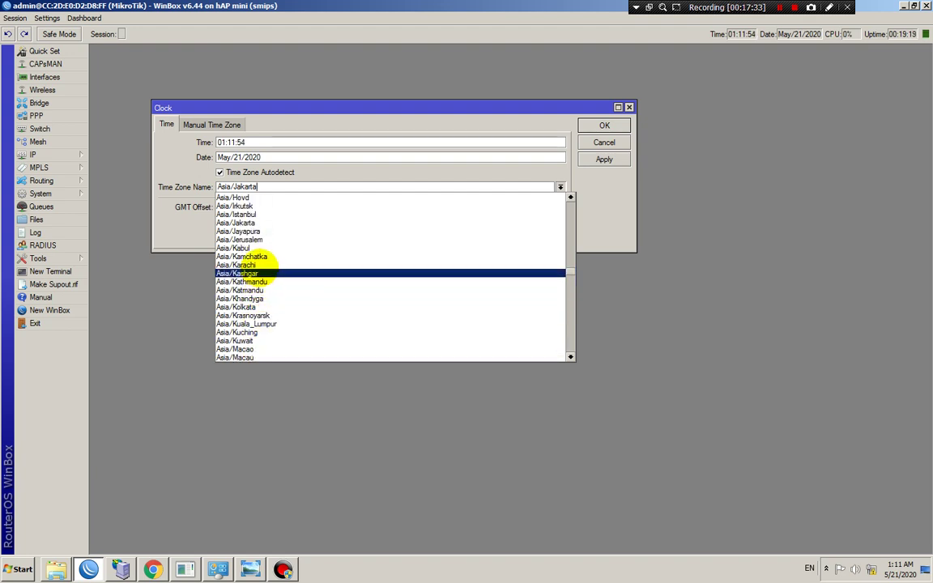
left_click(596, 183)
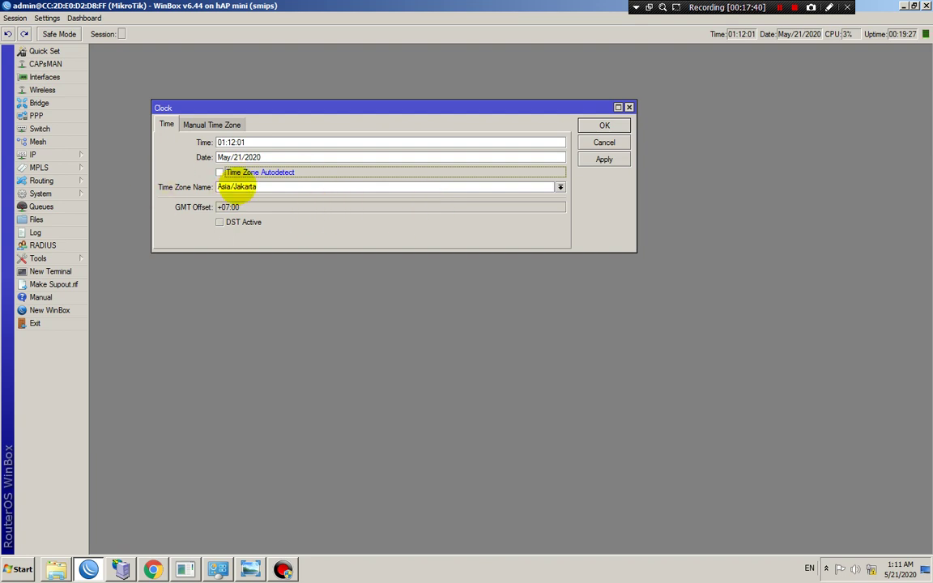
Confirm Asia/Jakarta with autodetect off, then apply and close the clock settings
left_click(153, 186)
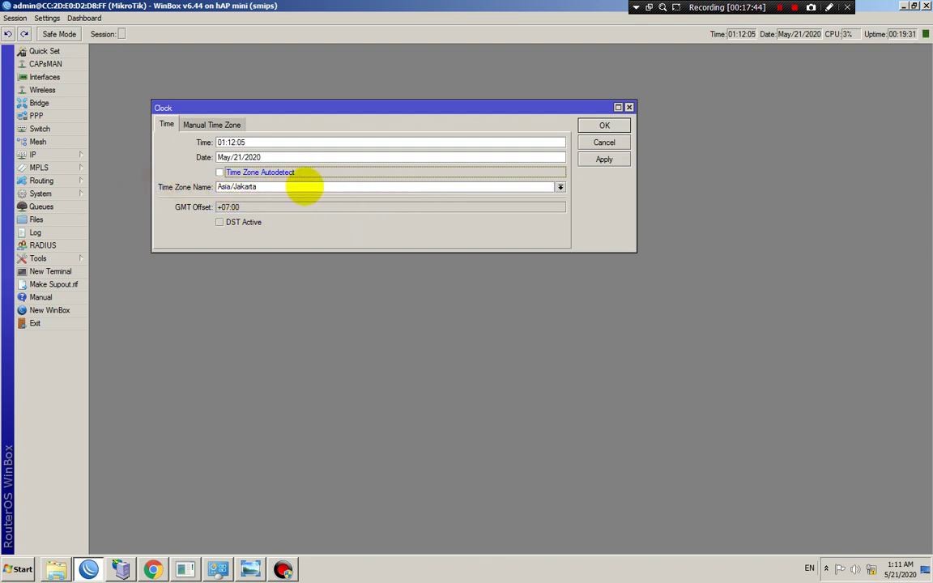
left_click(604, 126)
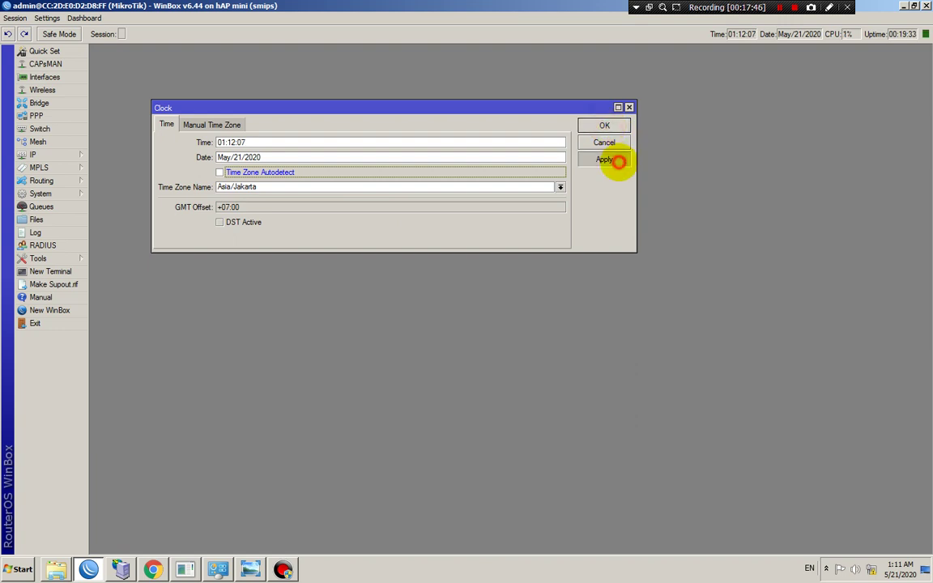
left_click(604, 126)
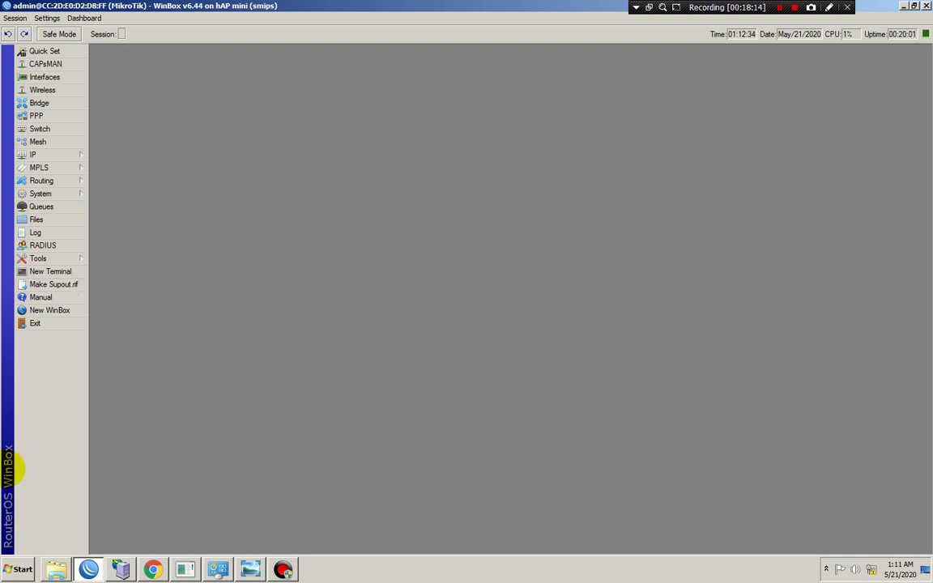
Launch Word 2007 and open the recent SCRIPT SETTING MIKROTIK TINGGAL JEPRET document
left_click(21, 570)
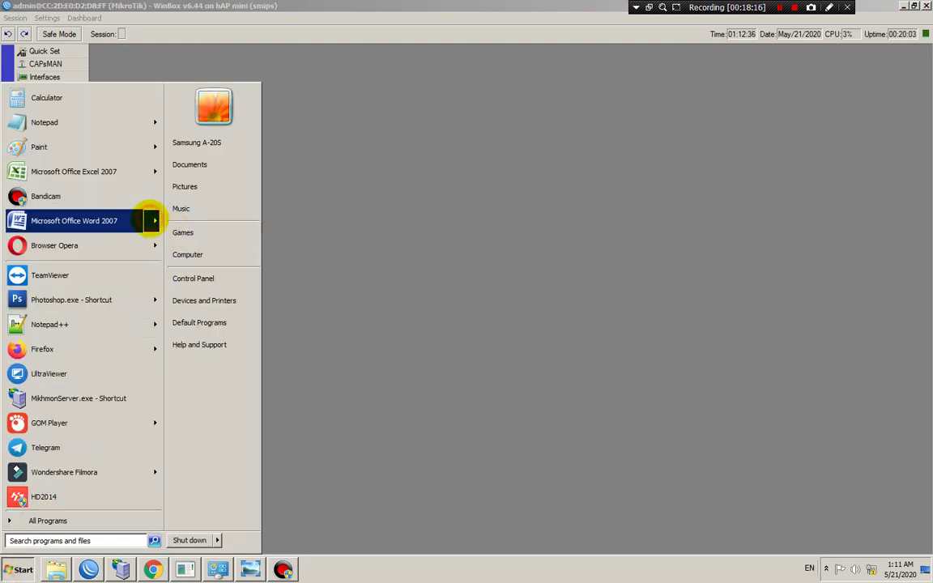
mouse_move(152, 220)
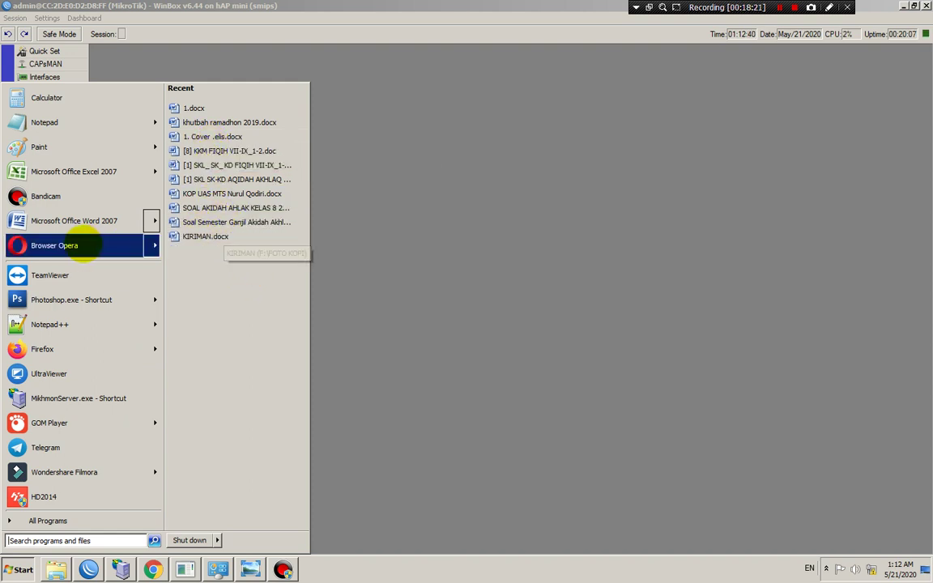
left_click(122, 219)
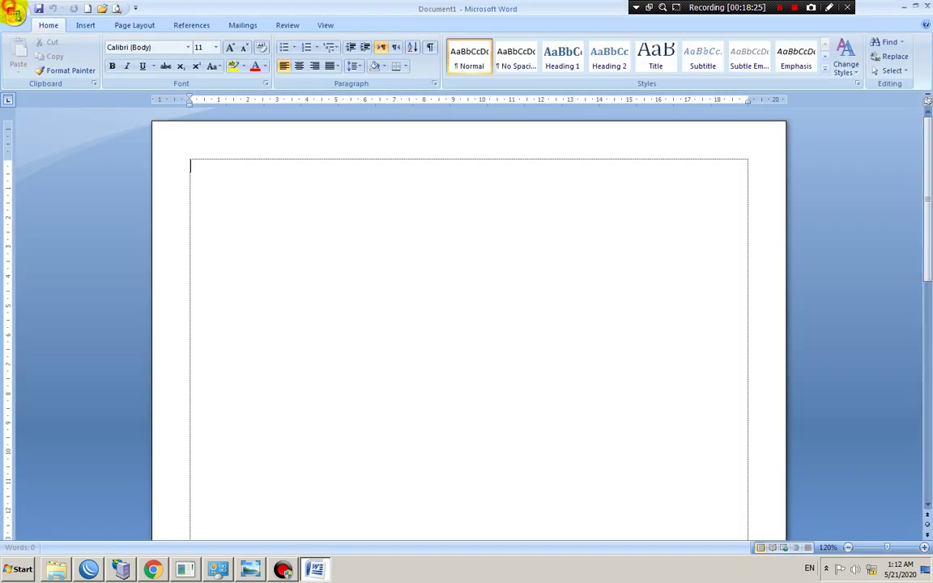
left_click(15, 13)
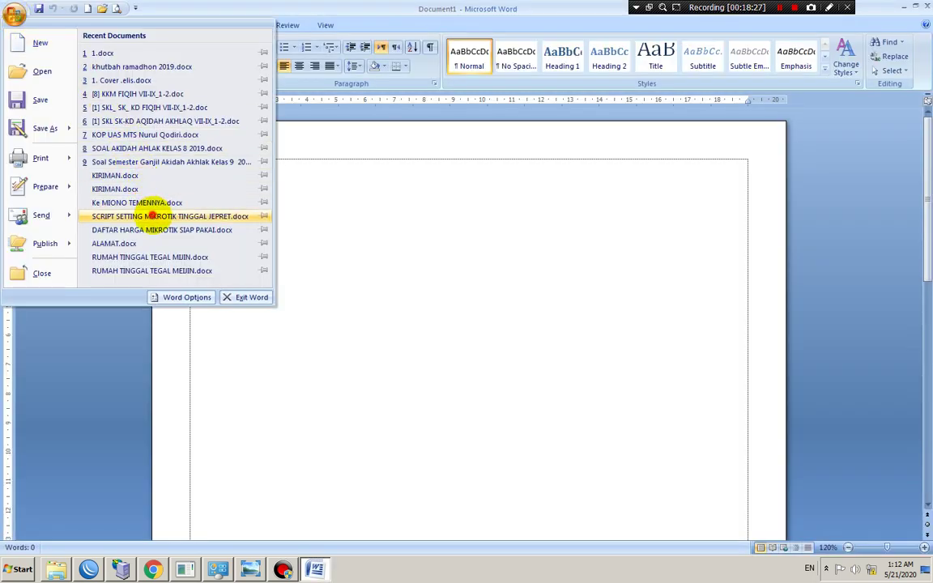
left_click(152, 203)
Copy the two-line ntp client command and start a new blank document
scroll(566, 369, "down", 3)
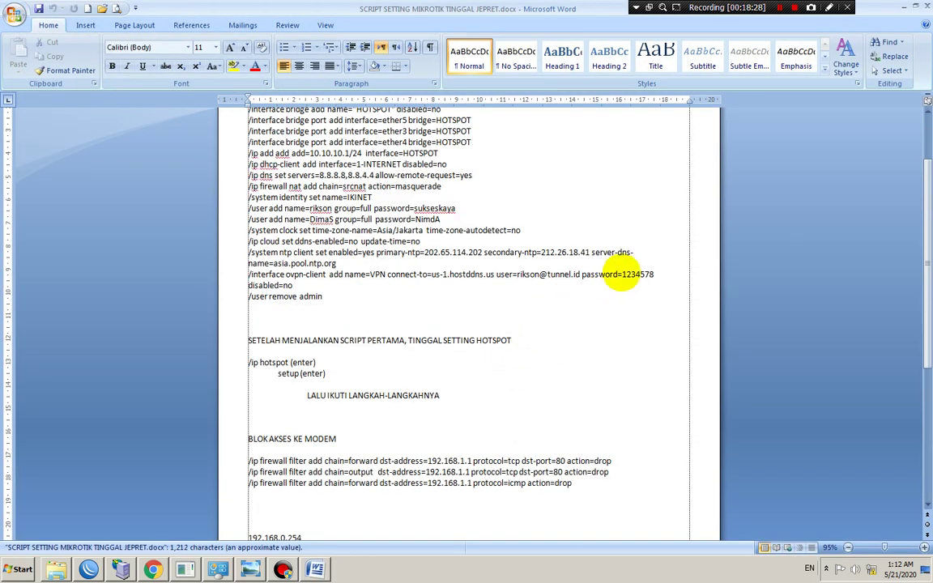
left_click_drag(336, 263, 243, 251)
right_click(261, 257)
left_click(289, 277)
left_click(86, 9)
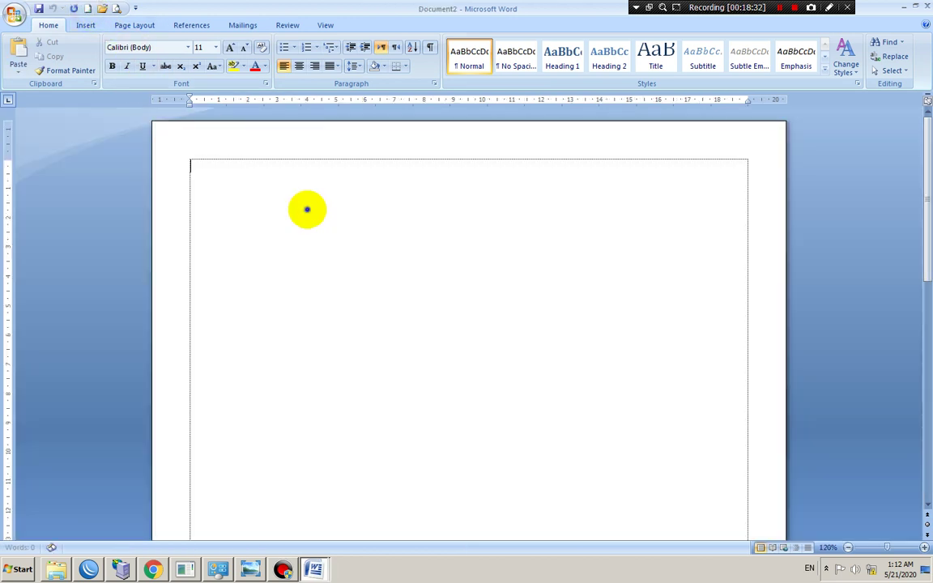
Paste the ntp command and strip it down to three address lines
right_click(308, 209)
left_click(338, 246)
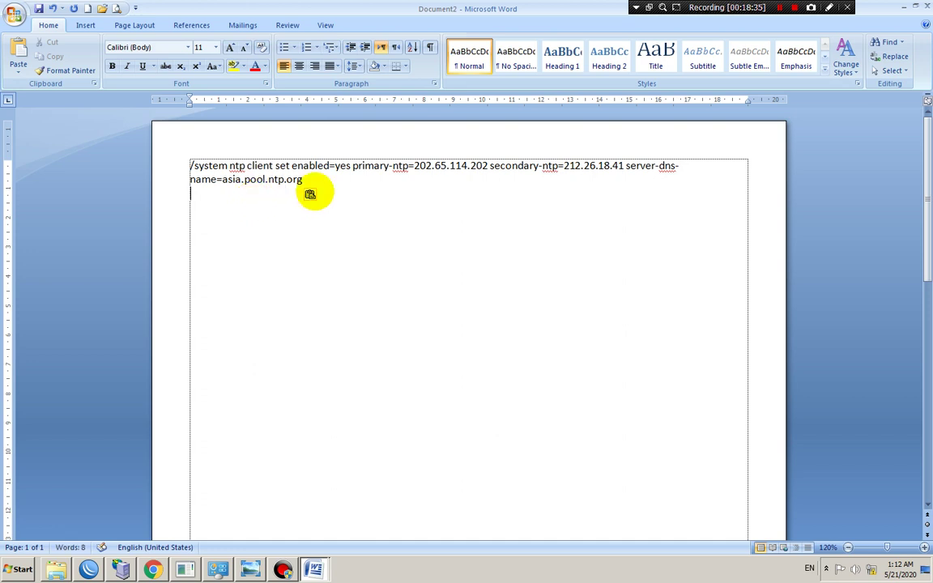
left_click_drag(414, 166, 89, 158)
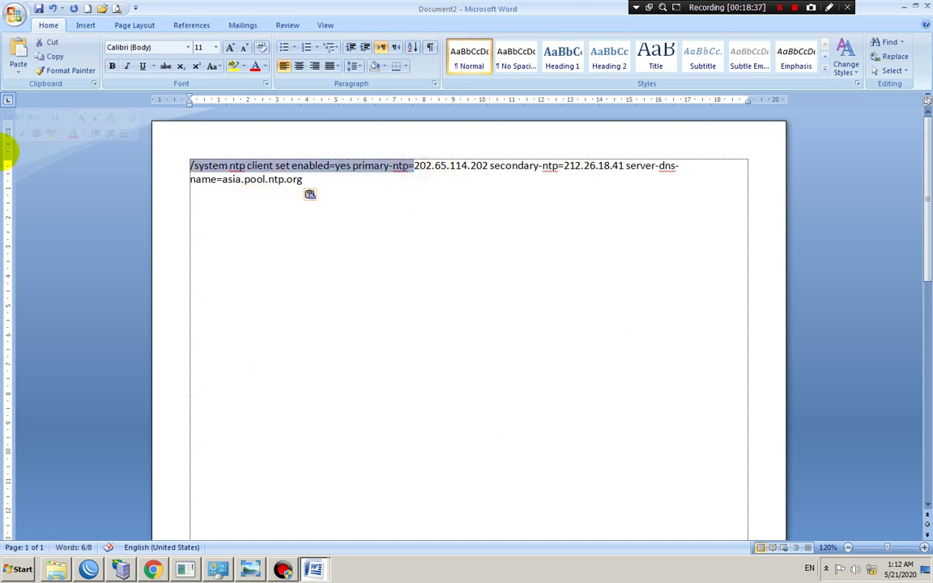
key("BackSpace")
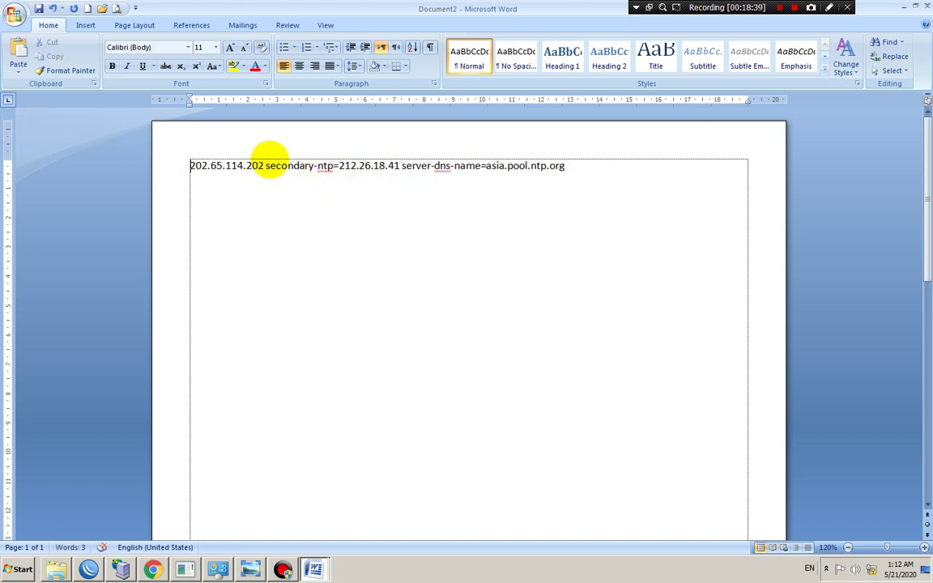
left_click_drag(261, 165, 340, 165)
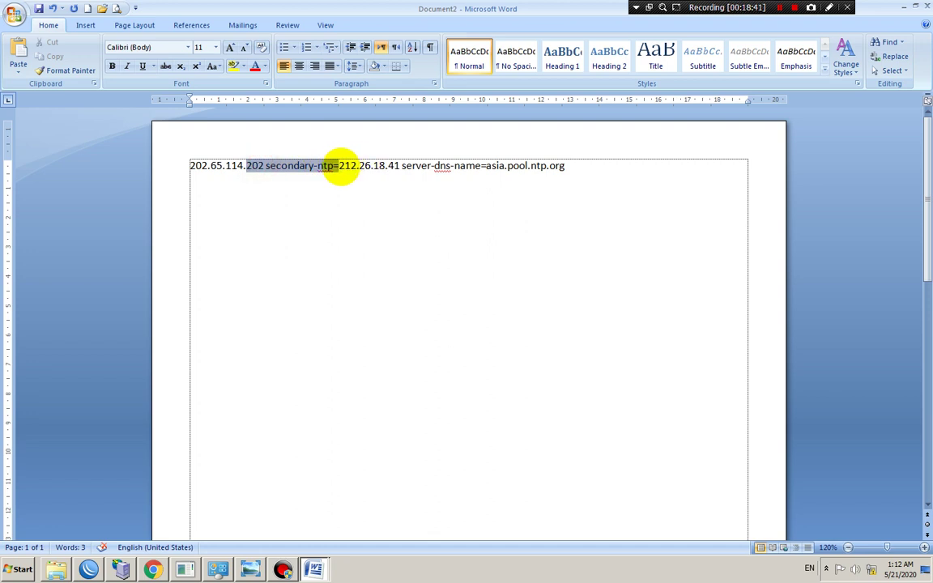
key("Return")
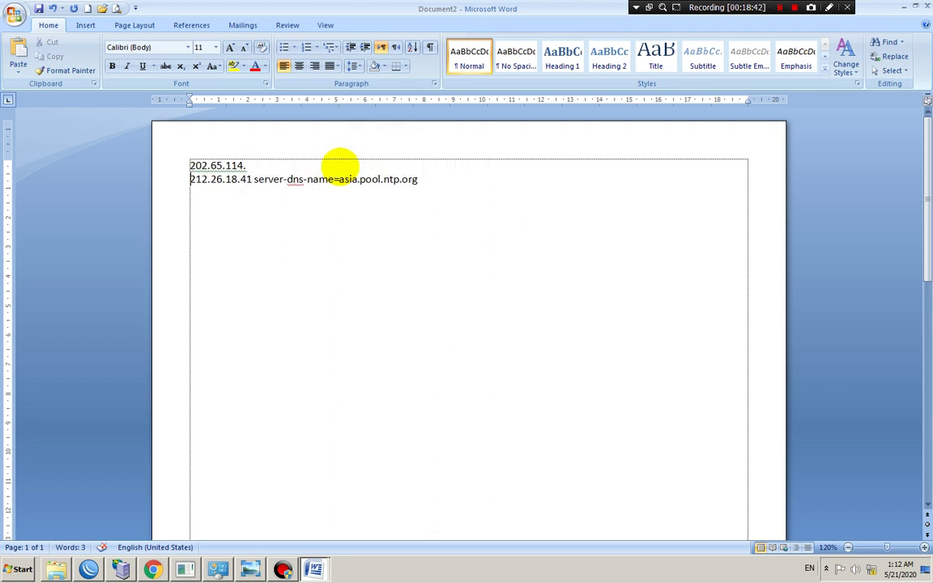
left_click_drag(240, 179, 335, 179)
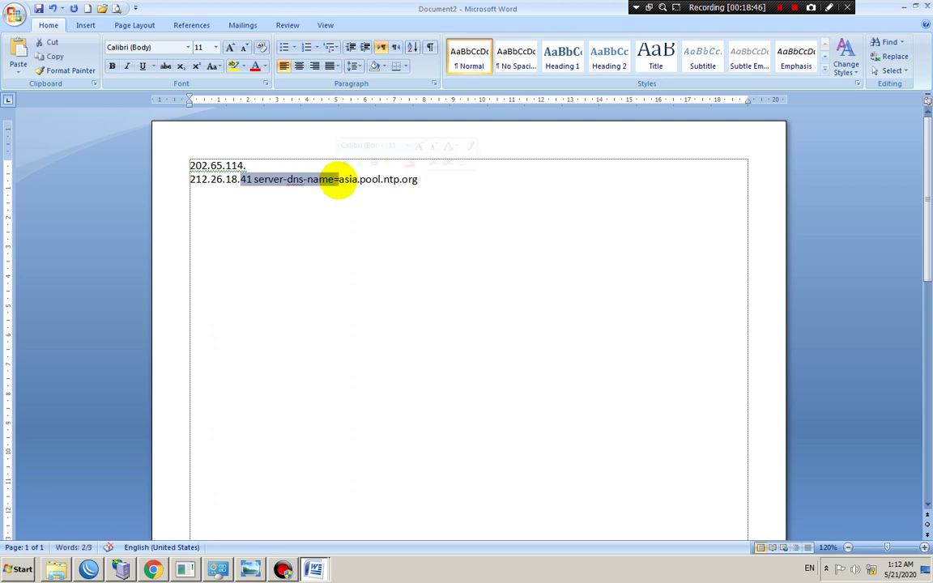
key("Return")
Enlarge the three address lines to 36 point
left_click_drag(333, 193, 194, 99)
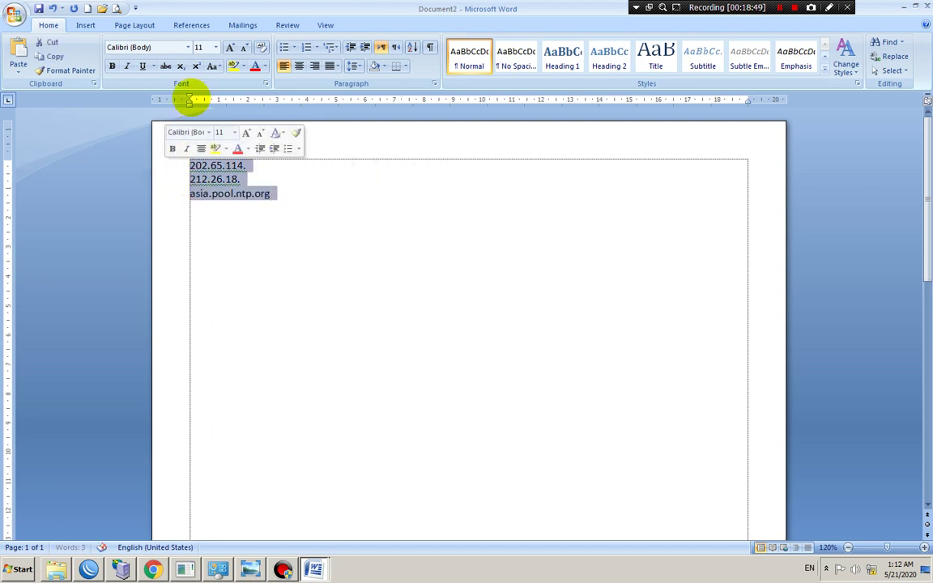
left_click(216, 49)
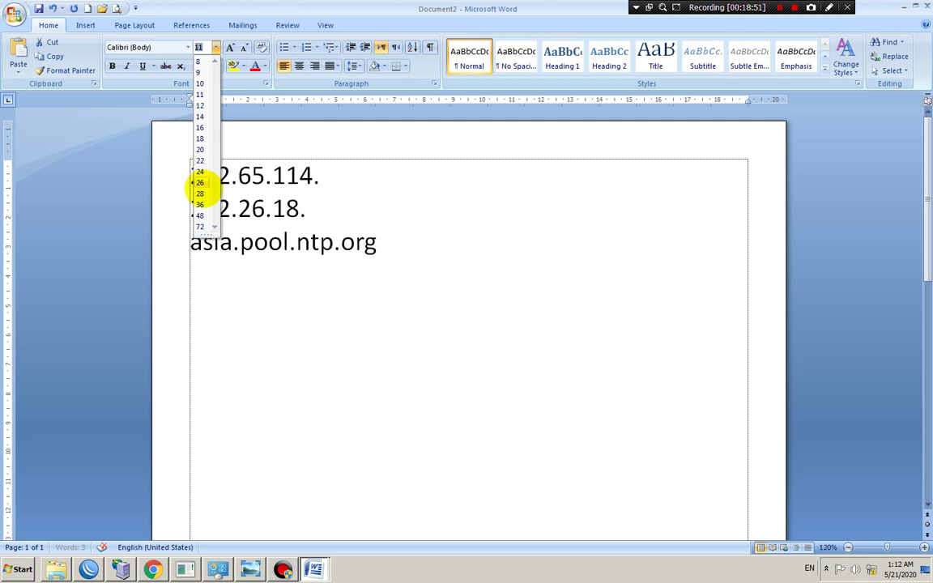
left_click(200, 202)
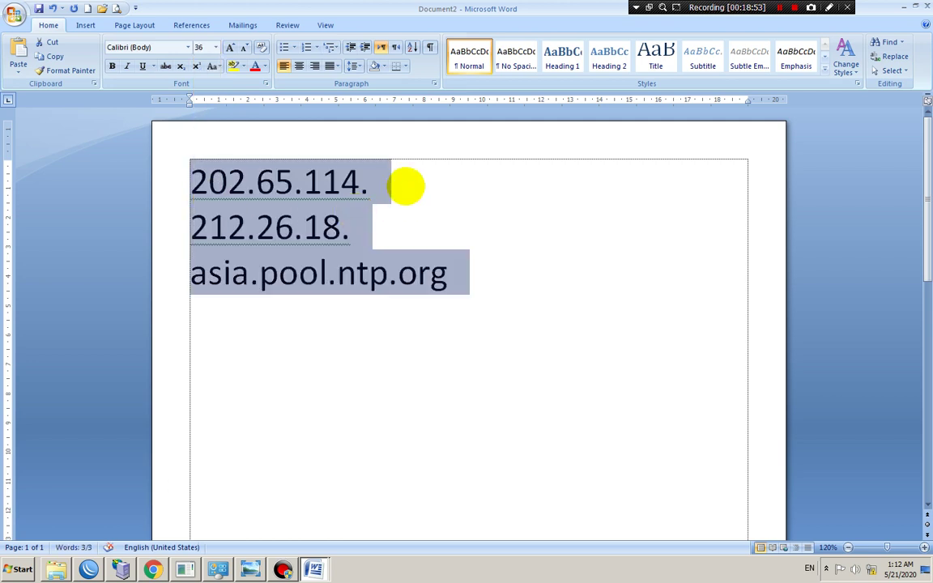
left_click(404, 188)
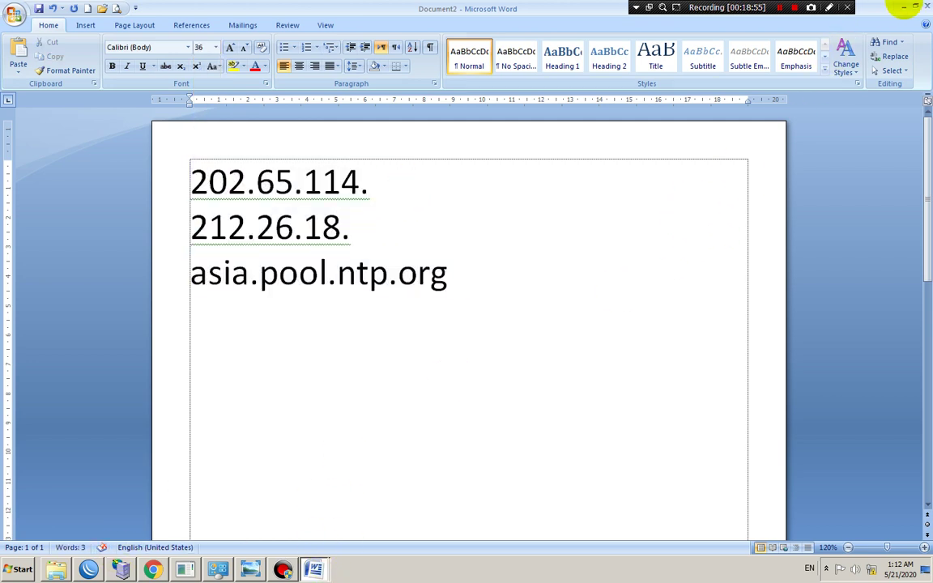
Back in Document2, type 210 to complete the first address, then return to WinBox
key("alt+Tab")
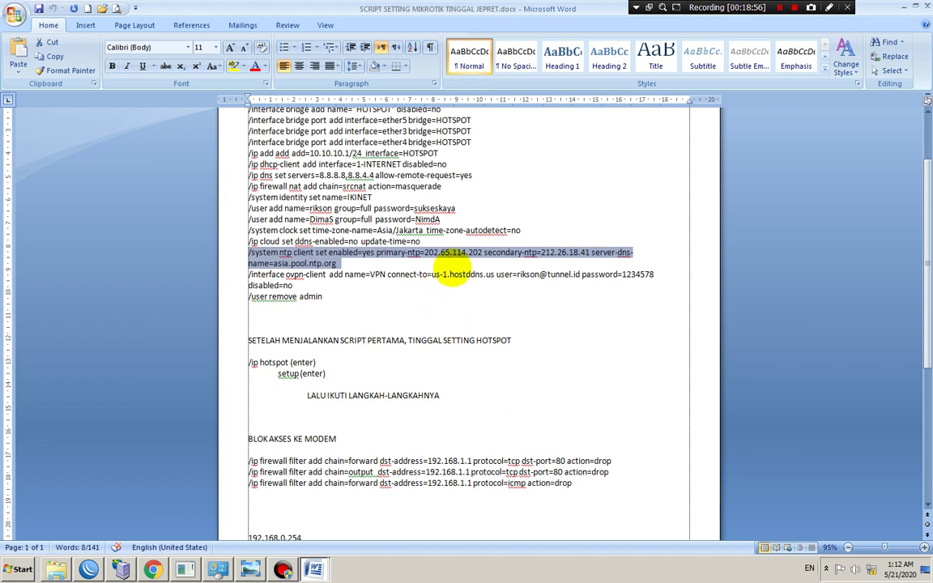
left_click(314, 569)
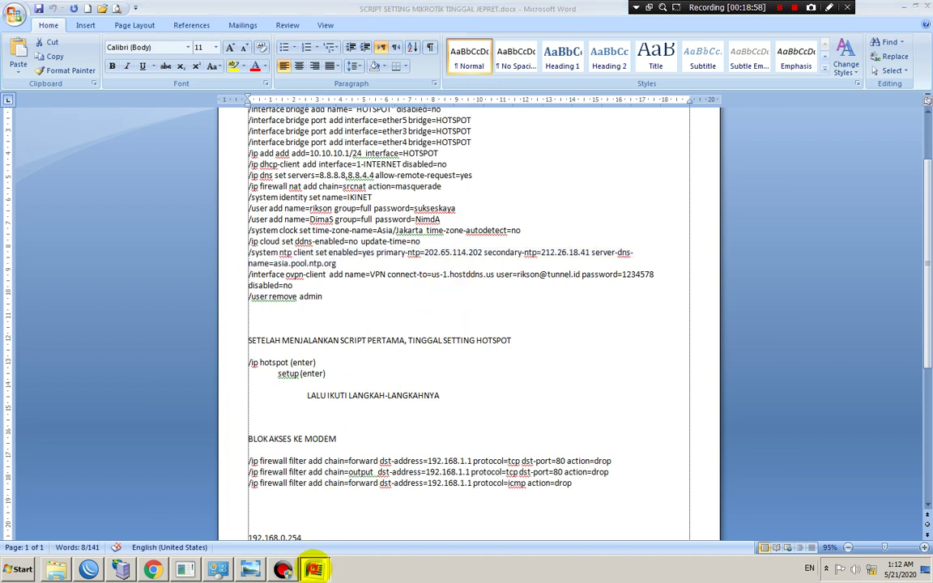
left_click(314, 537)
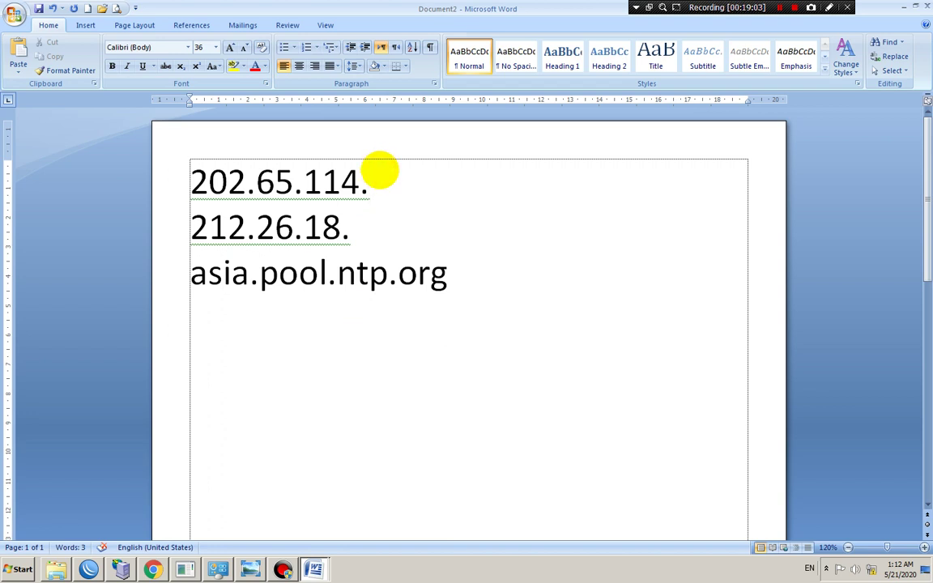
type("210")
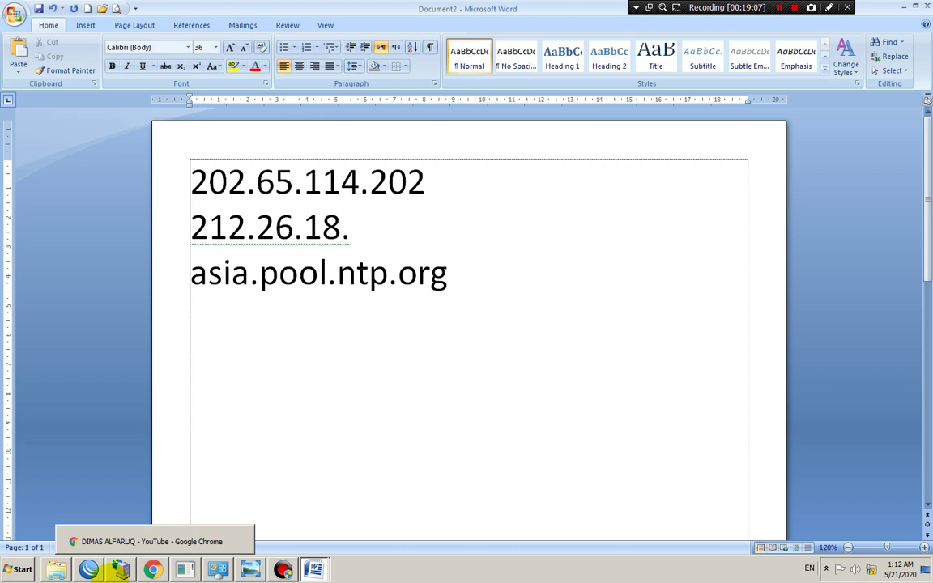
left_click(89, 569)
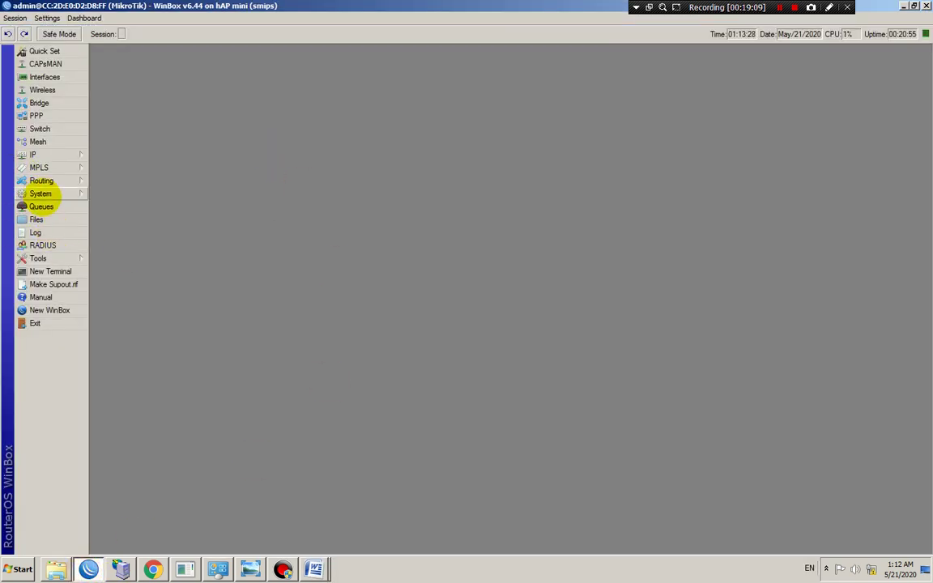
Open the SNTP Client settings from the System menu
left_click(40, 193)
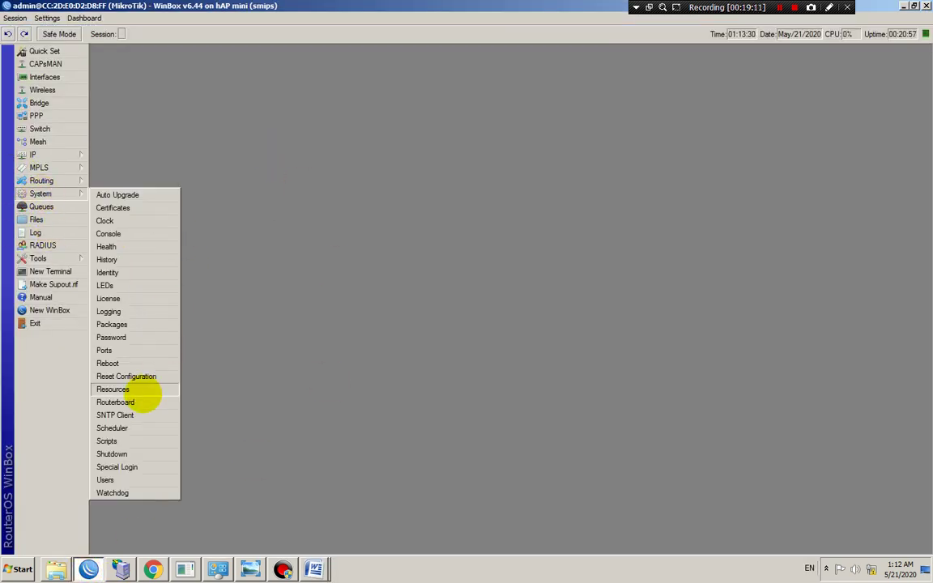
left_click(130, 414)
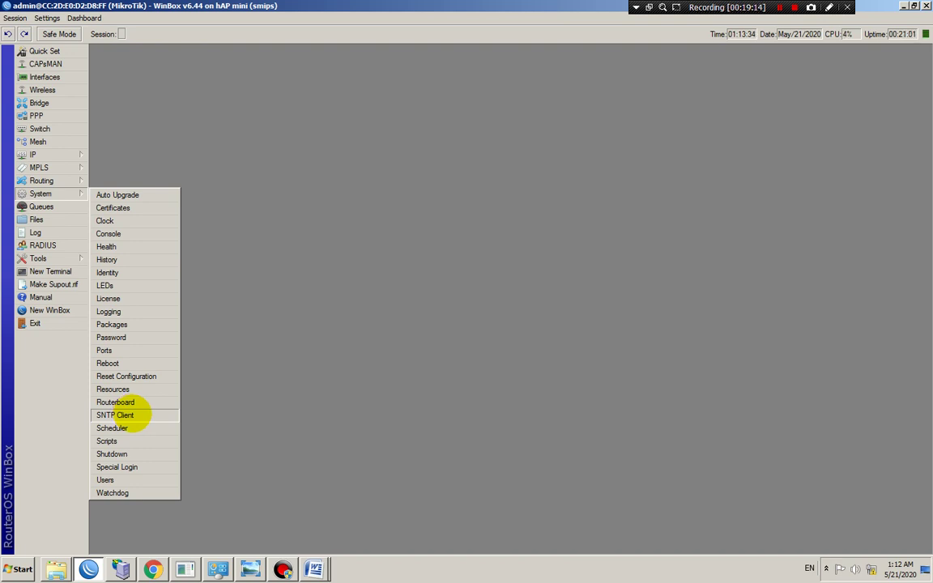
left_click(115, 414)
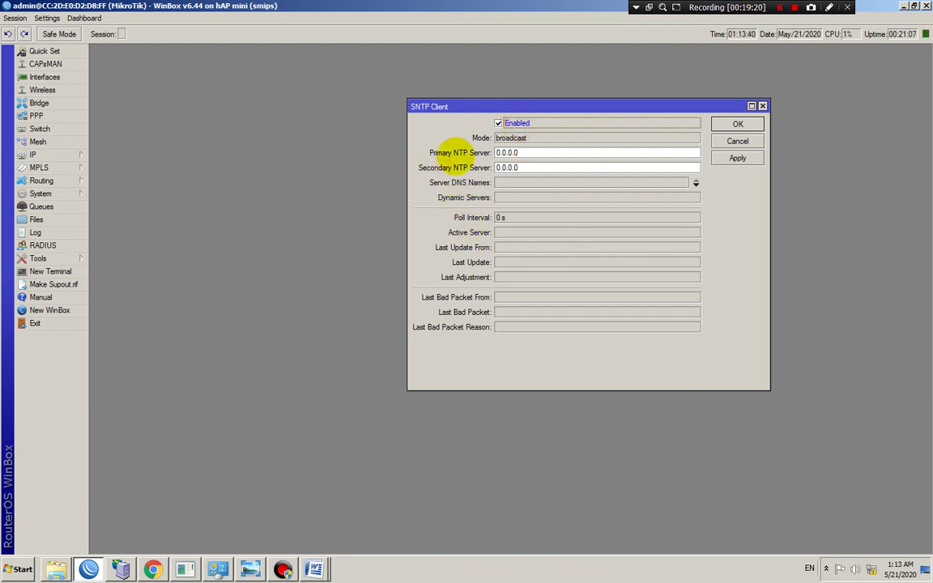
mouse_move(314, 567)
left_click(326, 537)
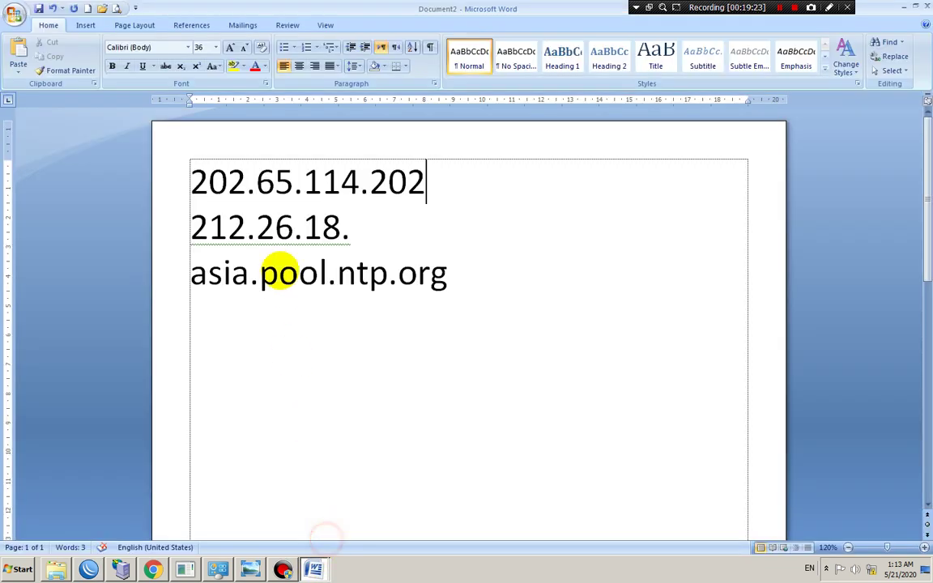
left_click_drag(189, 183, 407, 178)
left_click(425, 180)
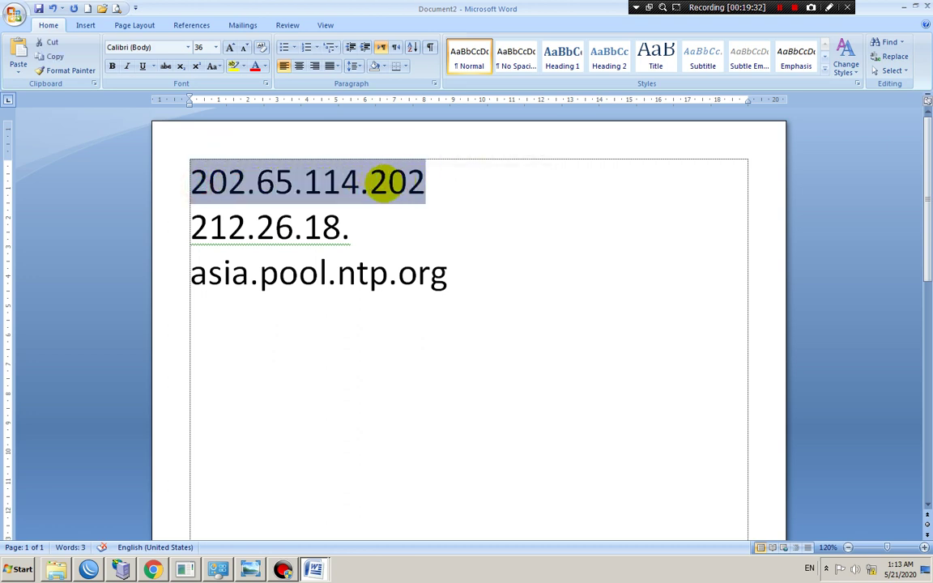
right_click(374, 178)
left_click(400, 199)
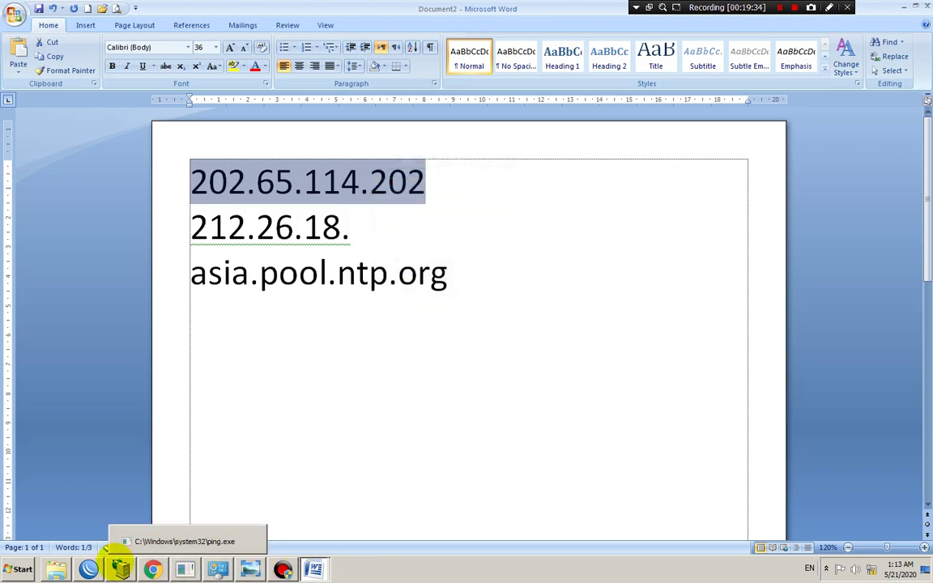
left_click(89, 568)
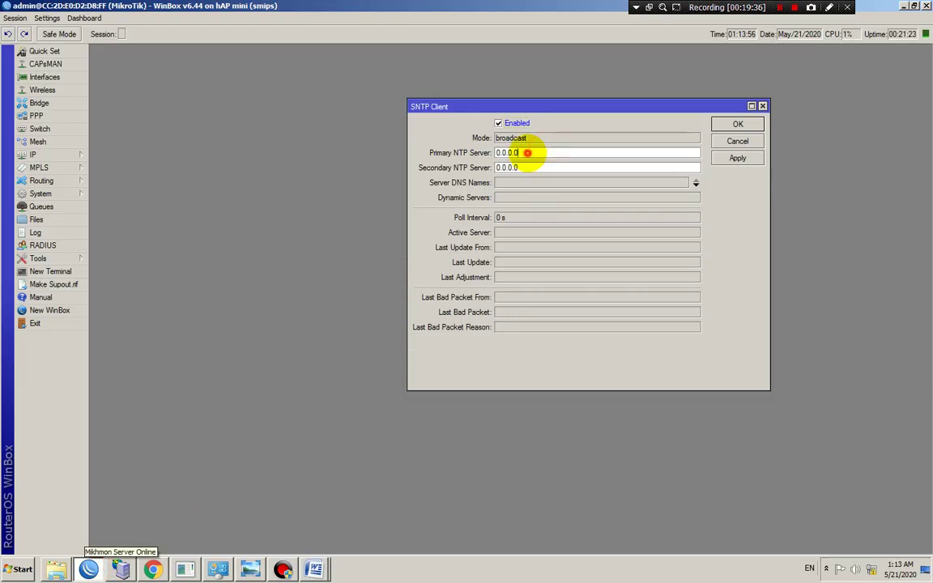
Paste 202.65.114.202 into the Primary NTP Server field
left_click_drag(527, 152, 500, 153)
right_click(518, 154)
left_click(534, 184)
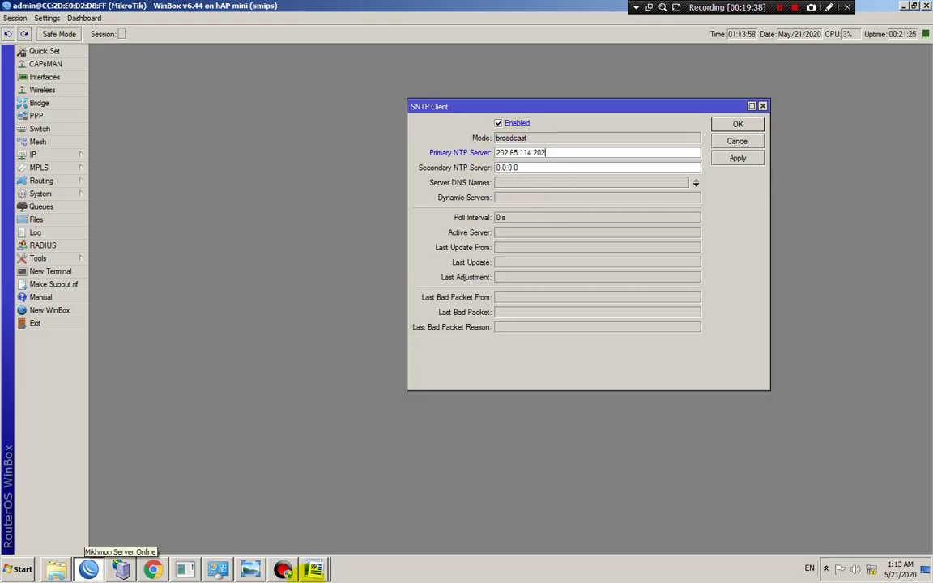
Switch between the Word documents to check the addresses in the MikroTik script
left_click(314, 566)
left_click(314, 544)
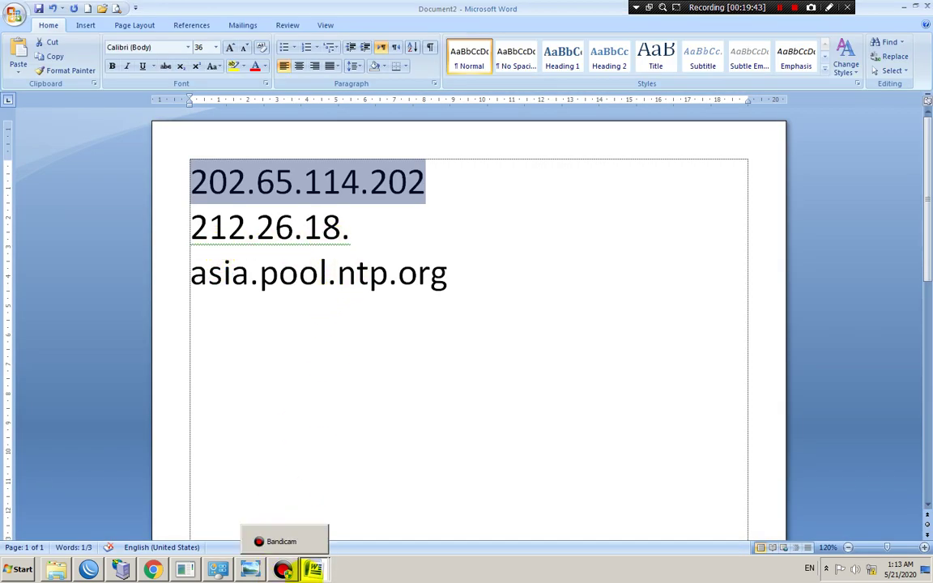
left_click(314, 566)
left_click(315, 522)
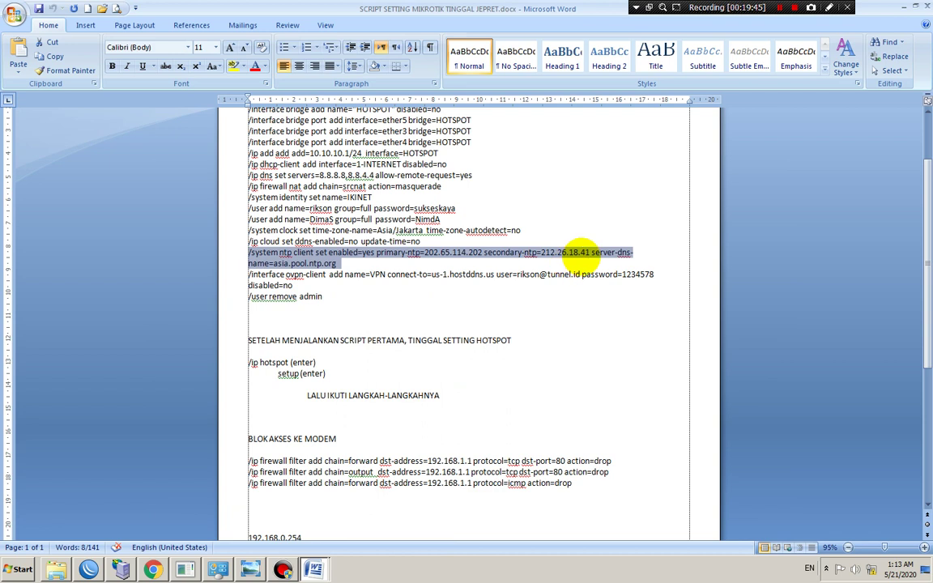
left_click(314, 569)
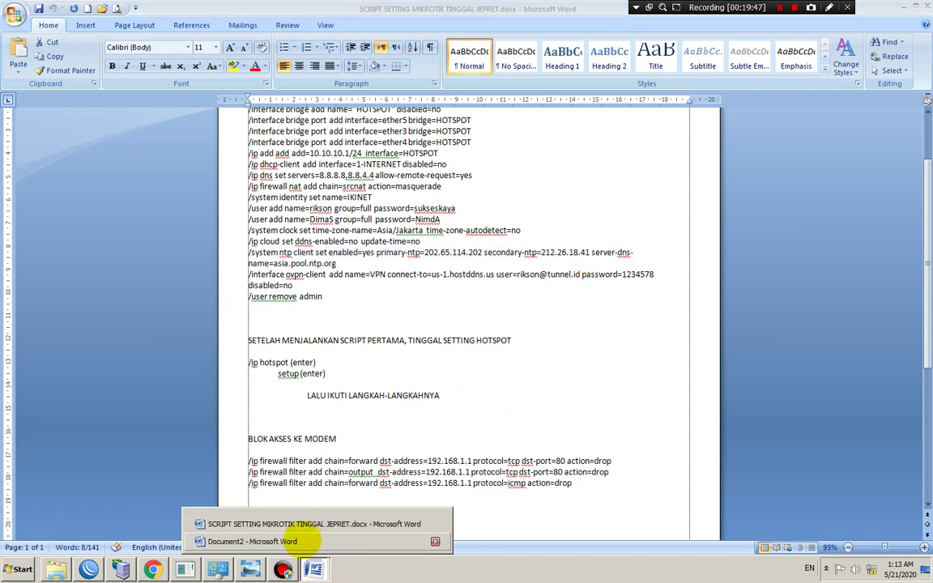
left_click(320, 540)
Type 41 to complete 212.26.18.41 in Document2, copy it, and return to WinBox
left_click(362, 242)
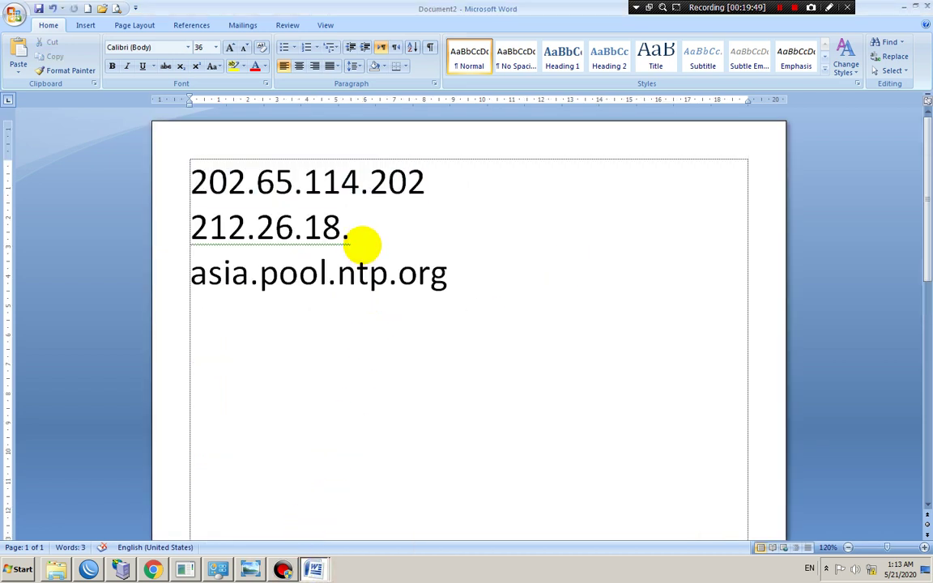
type("41")
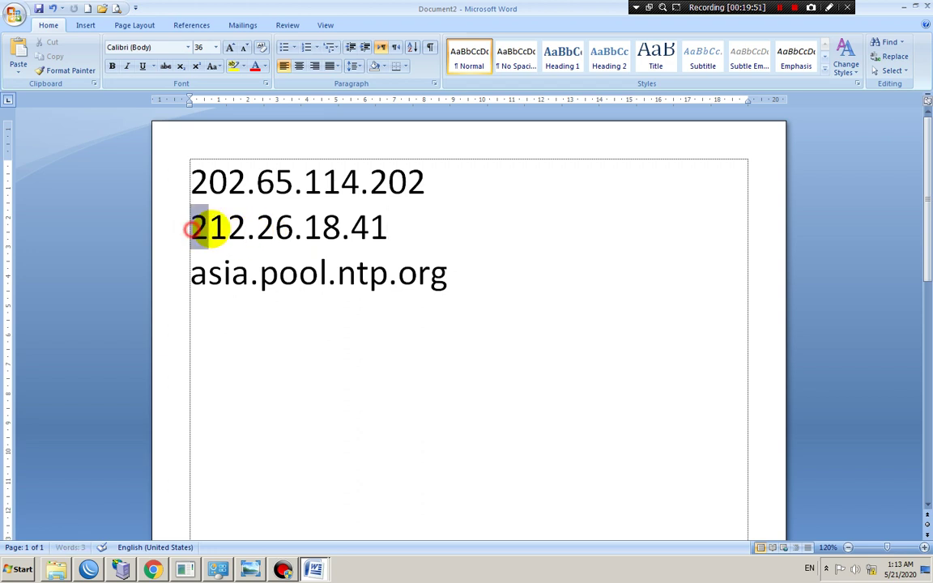
left_click_drag(196, 227, 368, 228)
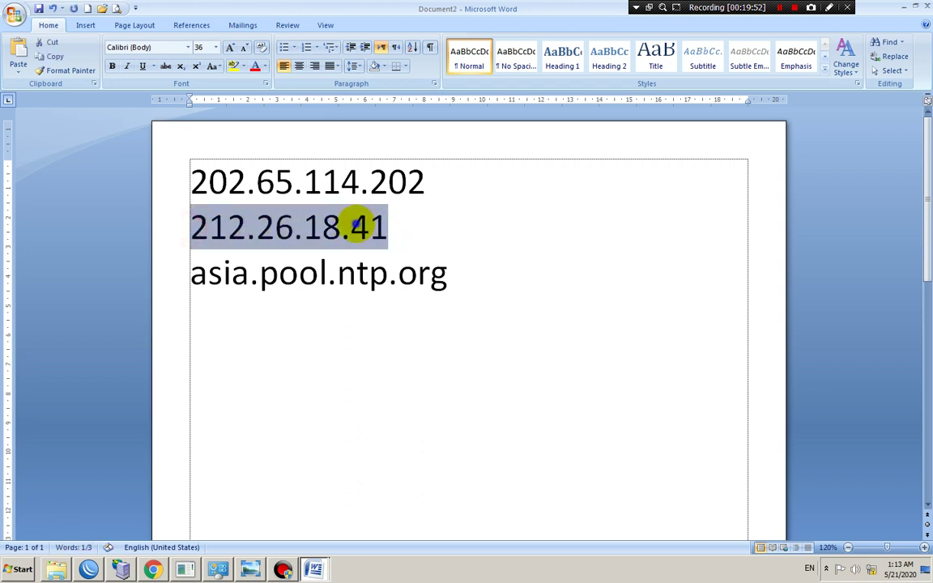
right_click(354, 227)
left_click(375, 245)
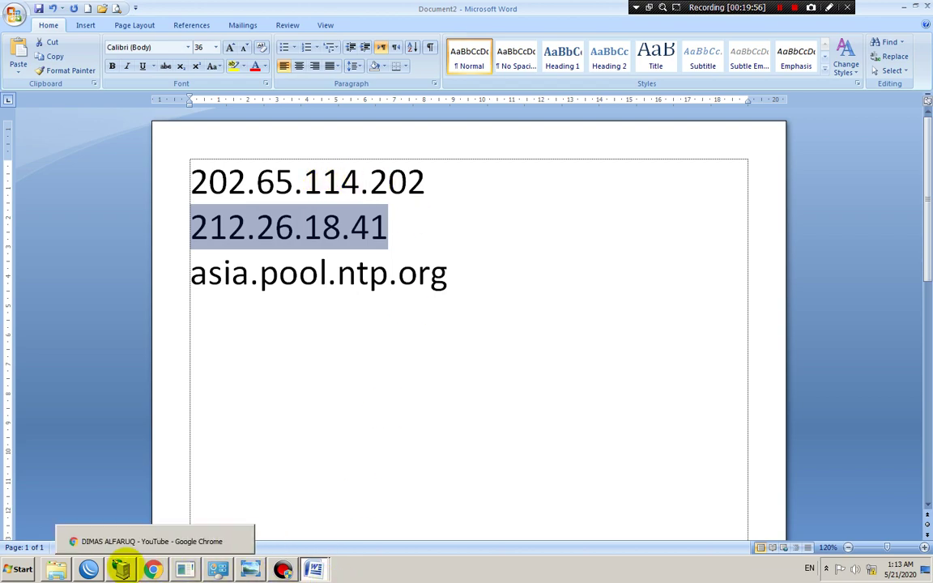
left_click(89, 569)
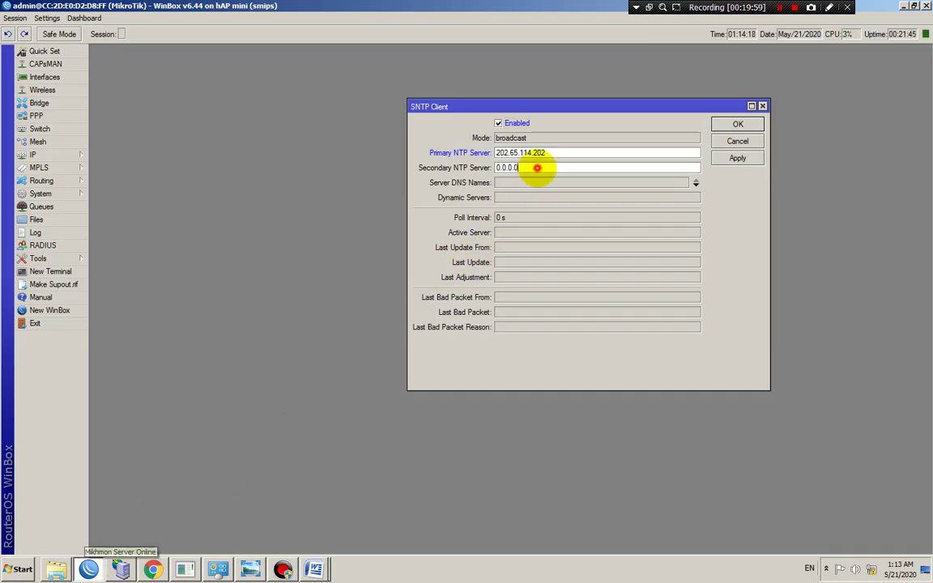
Paste 212.26.18.41 into the Secondary NTP Server field
left_click_drag(535, 168, 495, 168)
right_click(505, 171)
left_click(522, 200)
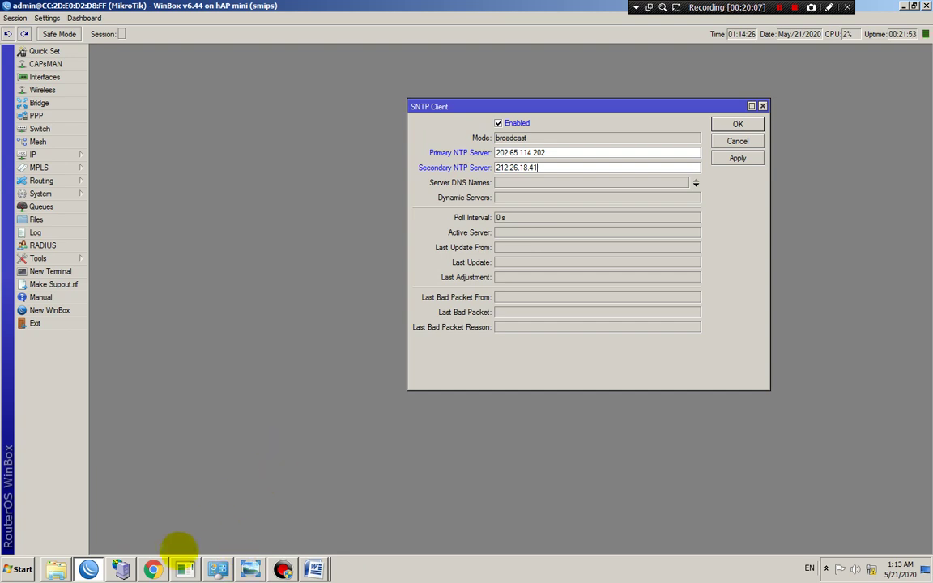
Copy the asia.pool.ntp.org line from Document2 and return to WinBox
left_click(312, 567)
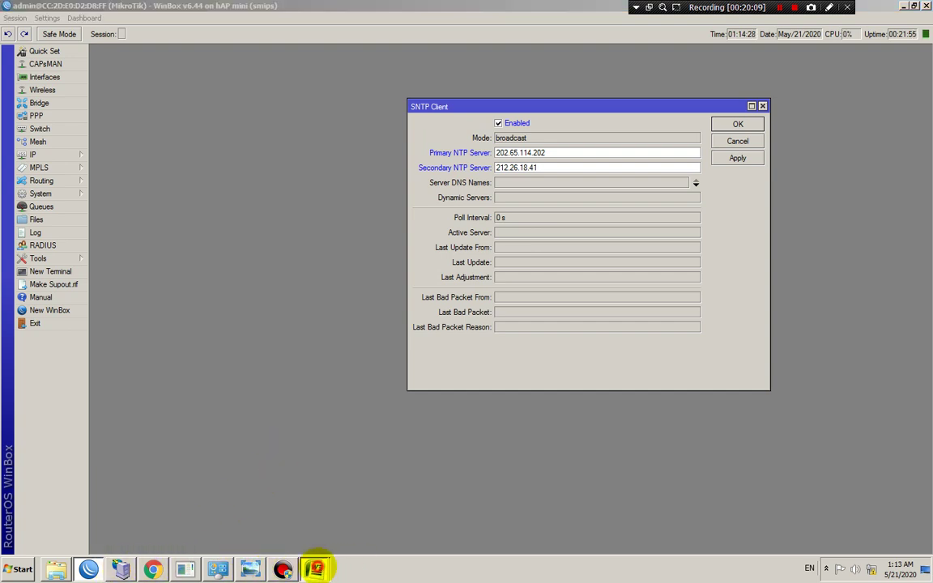
left_click(311, 540)
left_click_drag(190, 275, 343, 273)
left_click(445, 276)
left_click(334, 273)
left_click(175, 277)
left_click(259, 276)
left_click(173, 277)
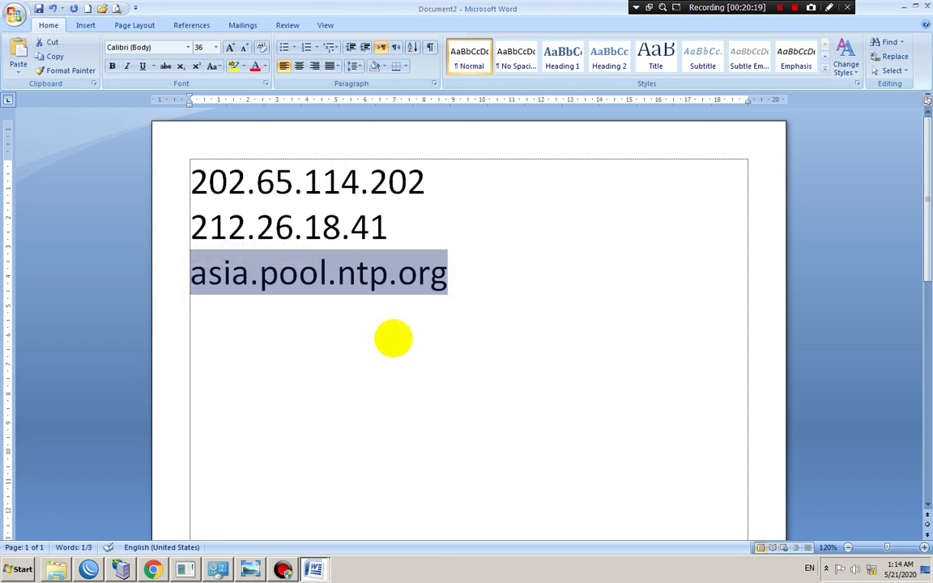
right_click(377, 270)
left_click(406, 285)
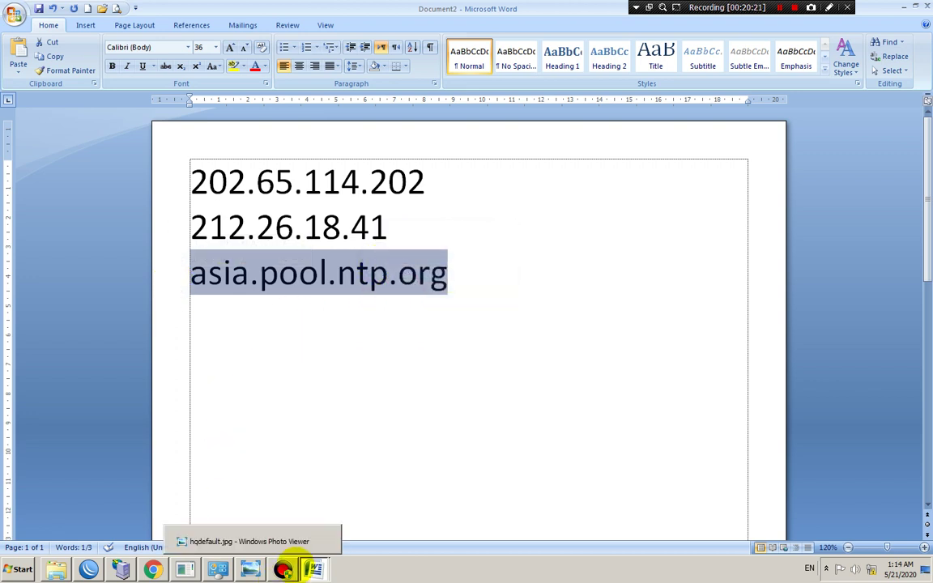
mouse_move(89, 569)
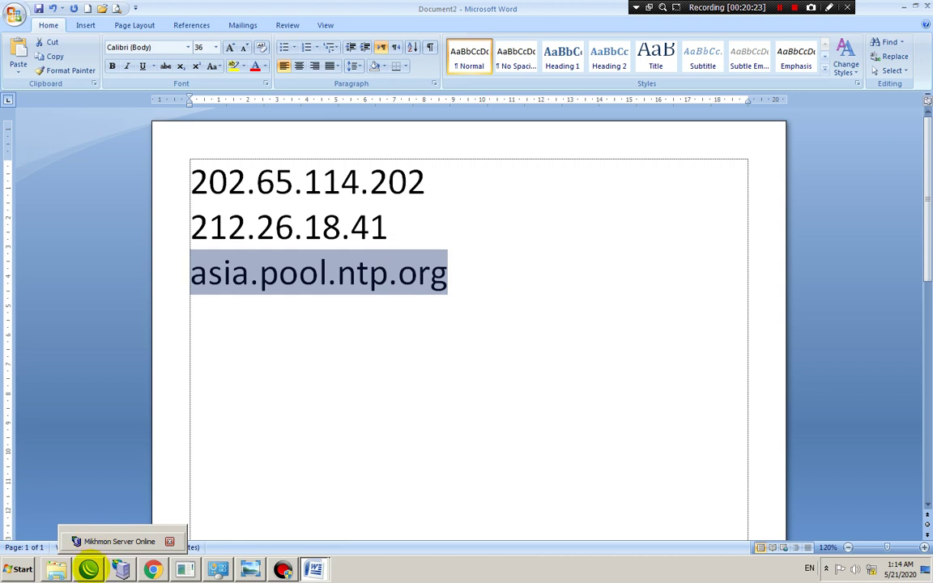
left_click(89, 569)
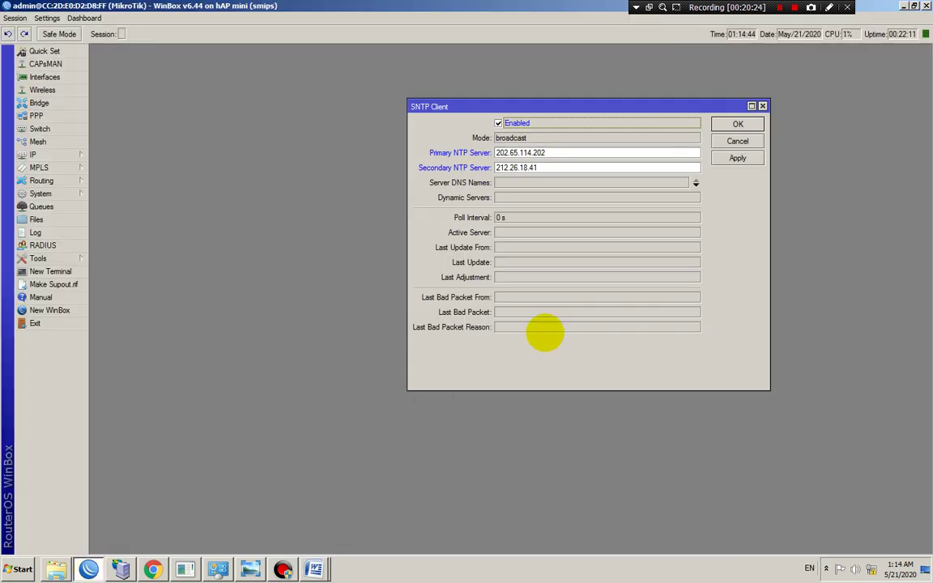
Paste asia.pool.ntp.org into Server DNS Names, apply, and close the SNTP client
left_click(514, 182)
right_click(515, 183)
left_click(537, 211)
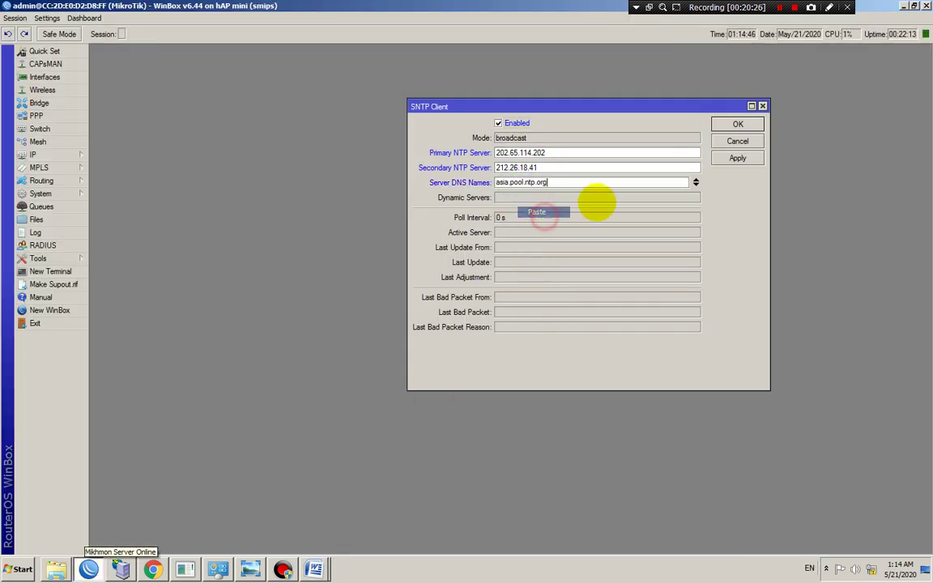
left_click(737, 158)
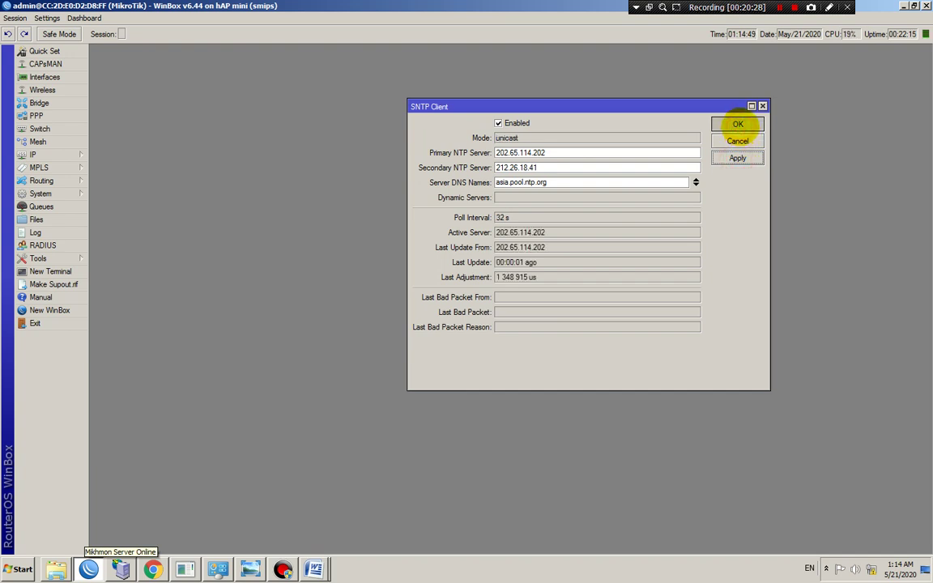
left_click(738, 124)
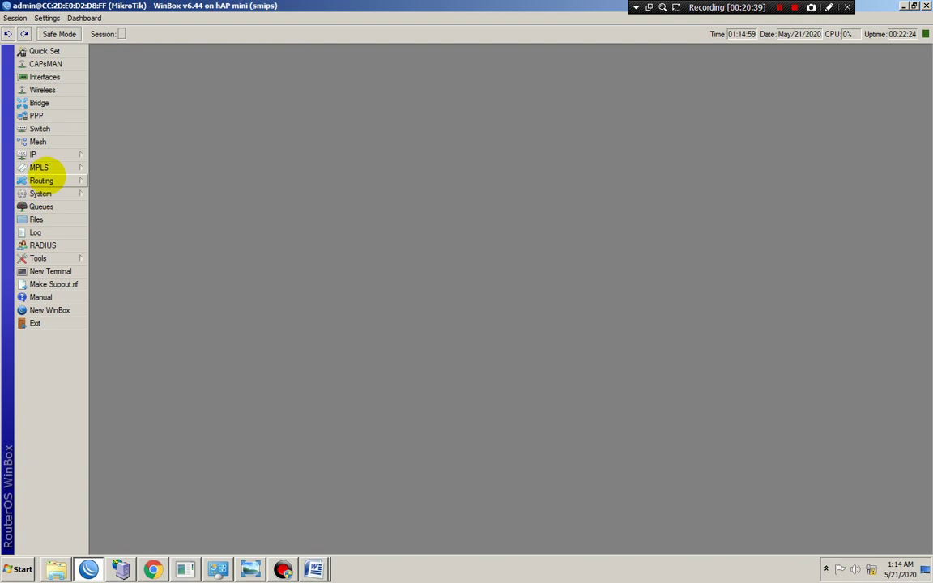
Open IP > Hotspot to view the empty server list, then close it
left_click(50, 154)
left_click(130, 271)
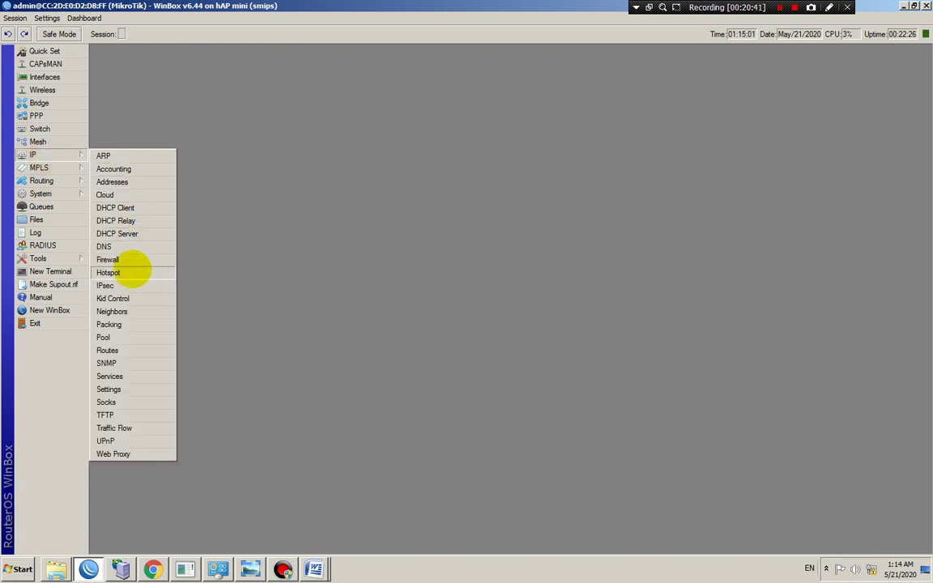
left_click(105, 70)
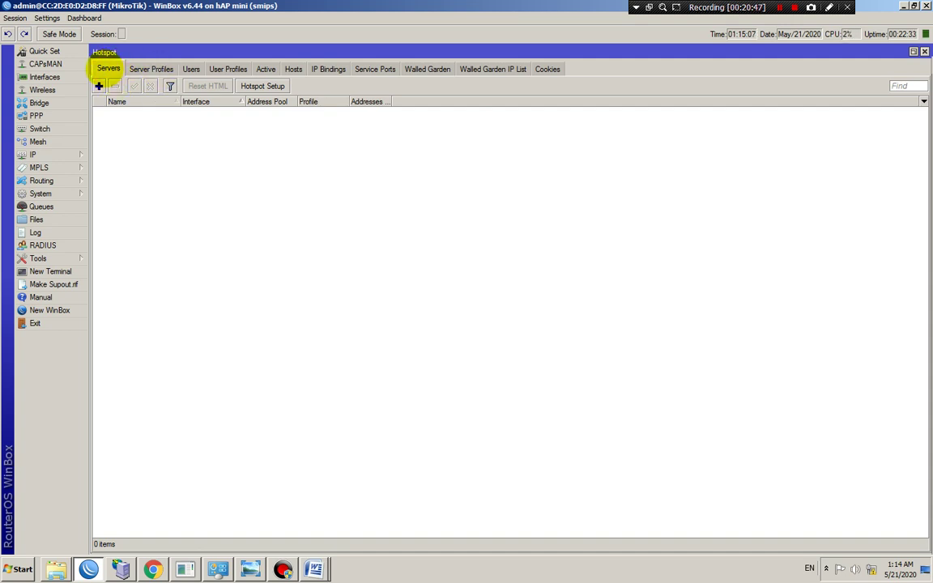
left_click(923, 51)
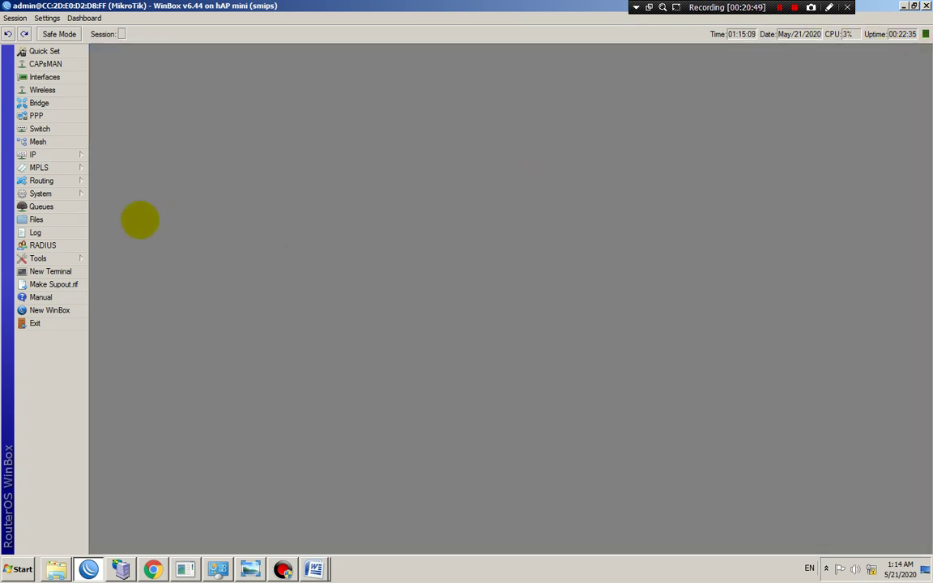
Reopen Hotspot, review server profiles, user profiles and hosts, then start Hotspot Setup
left_click(61, 154)
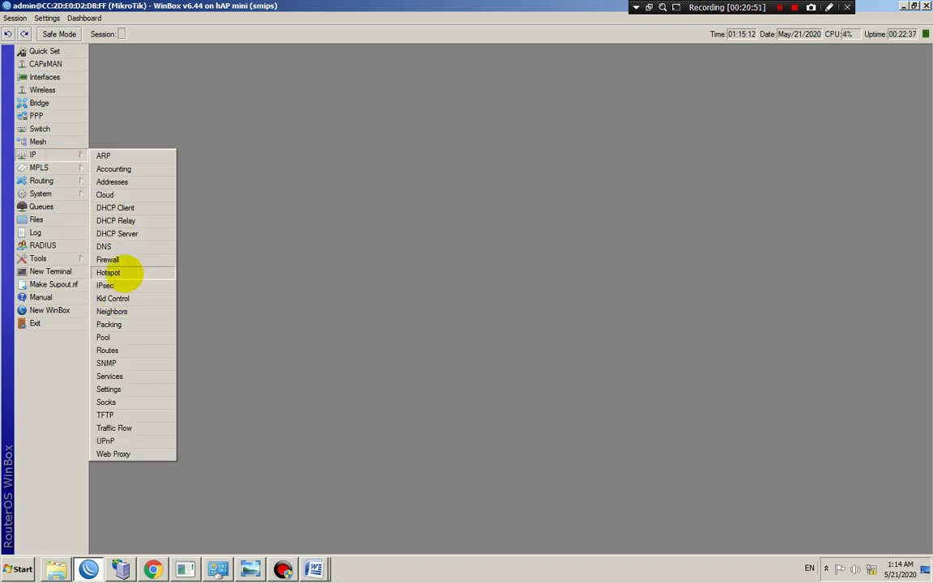
left_click(124, 272)
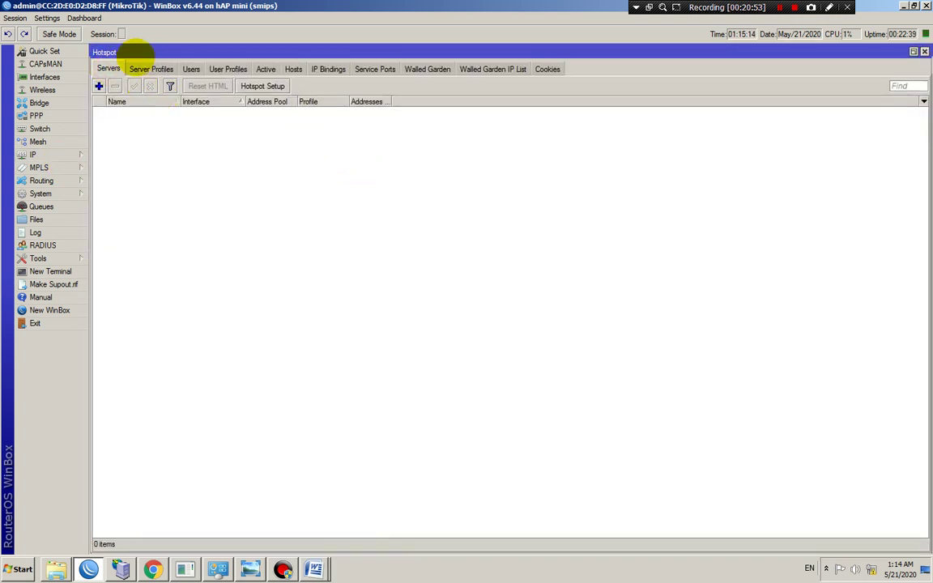
left_click(151, 69)
left_click(191, 69)
left_click(227, 68)
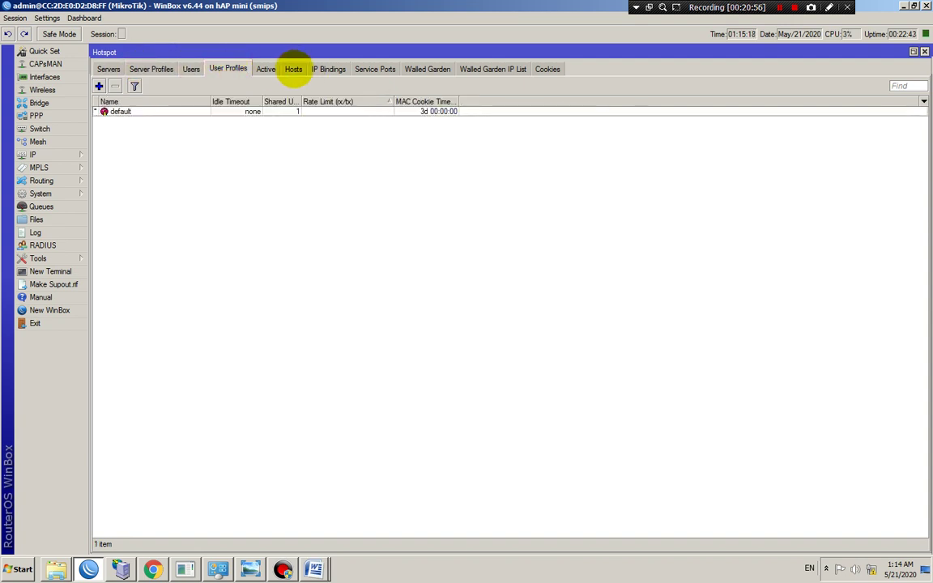
left_click(293, 69)
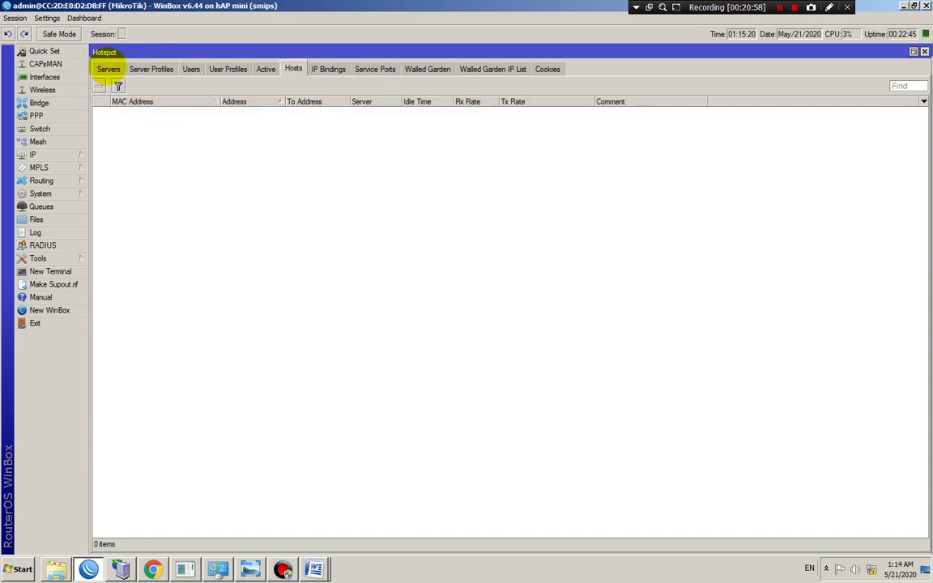
left_click(108, 69)
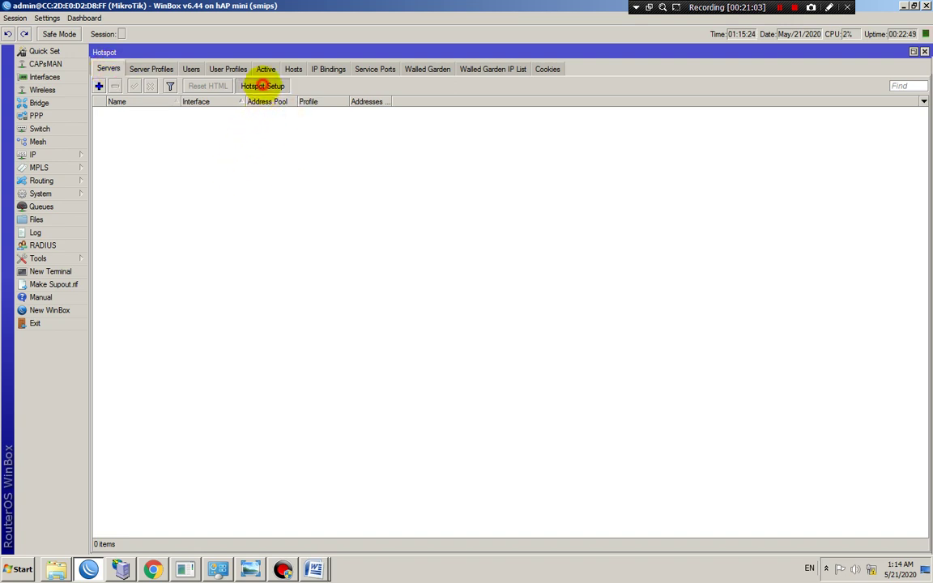
left_click(262, 86)
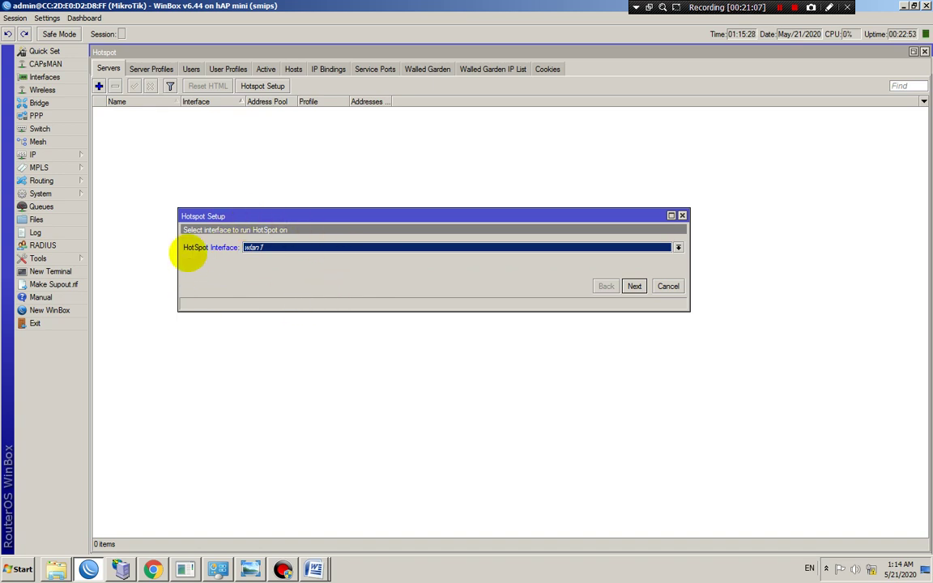
Choose bridge-HOTSPOT as the hotspot interface and keep local address 10.10.10.1/24 with masquerade
left_click(283, 245)
left_click(285, 267)
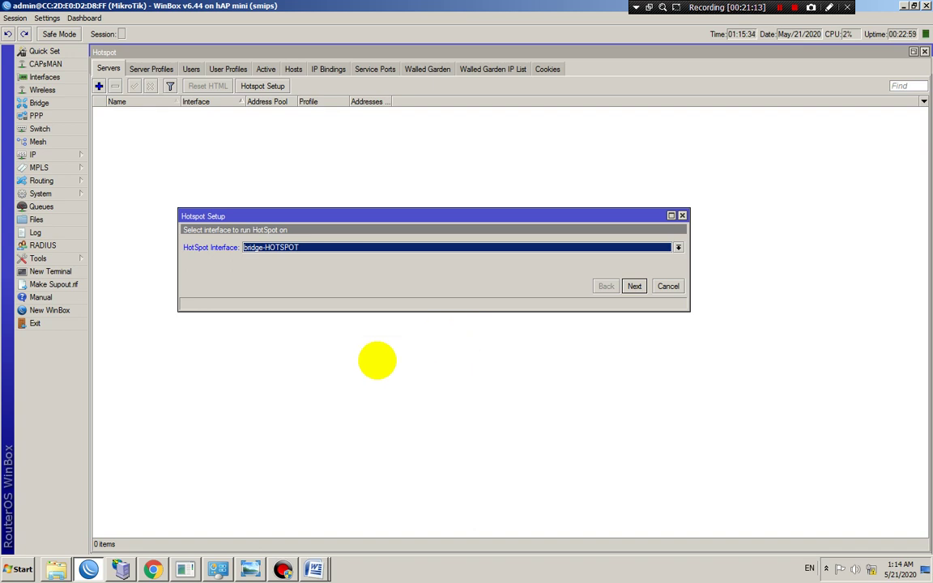
left_click(634, 286)
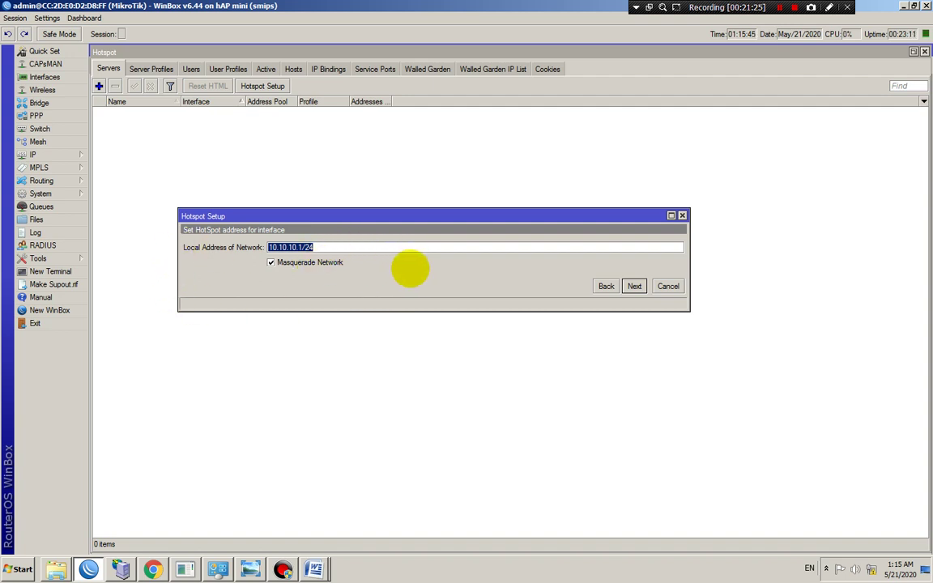
left_click(635, 287)
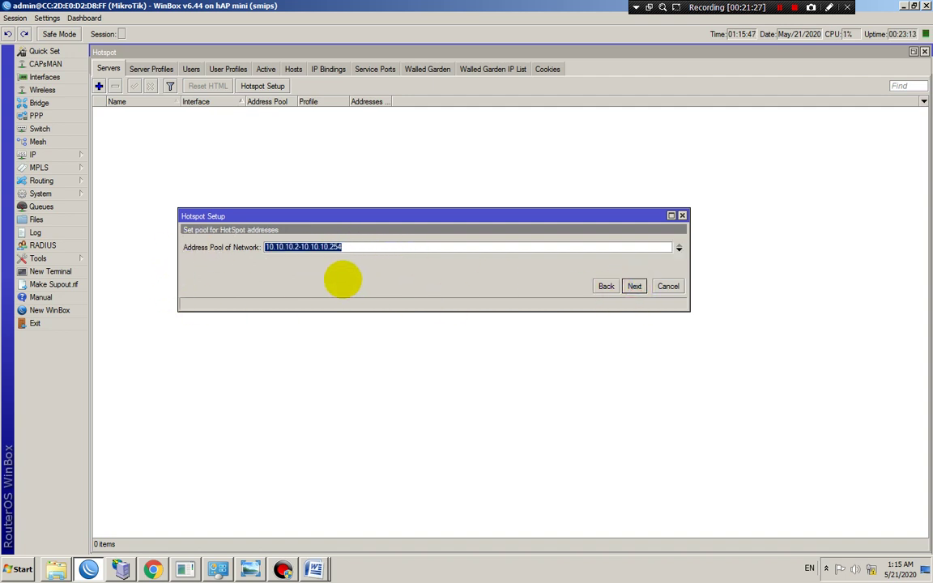
Try 10.10.10.11 as the pool start, then restore 10.10.10.2-10.10.10.254 and continue
left_click(346, 247)
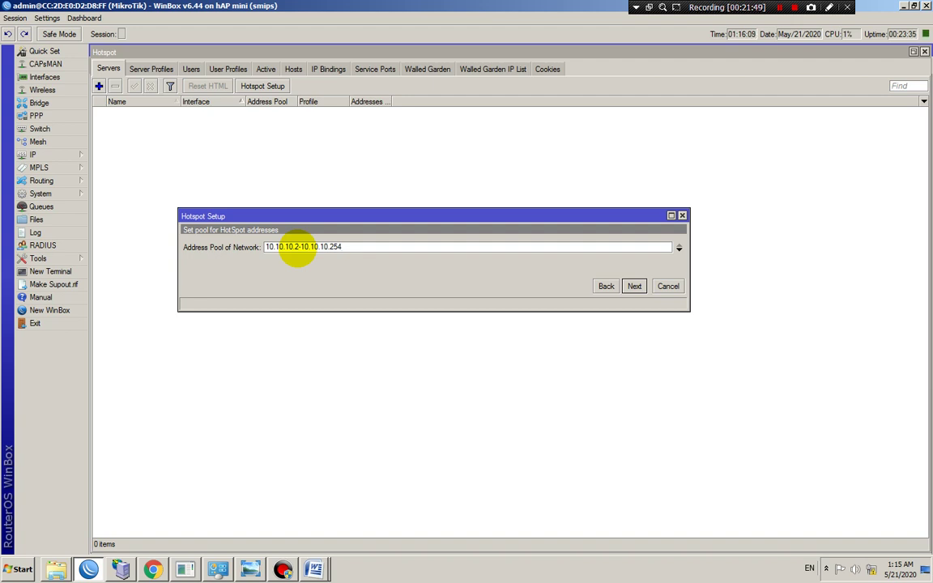
double_click(295, 246)
type("11")
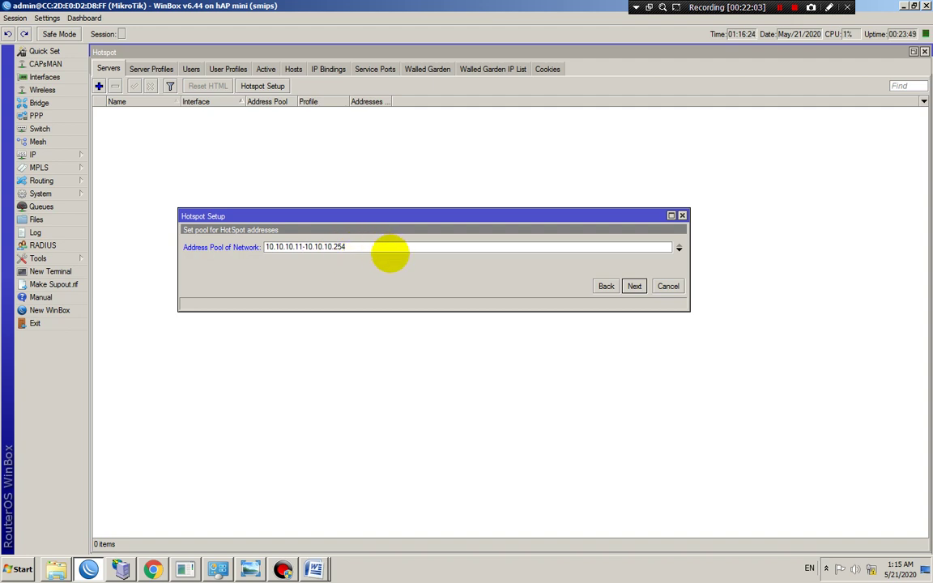
left_click(388, 250)
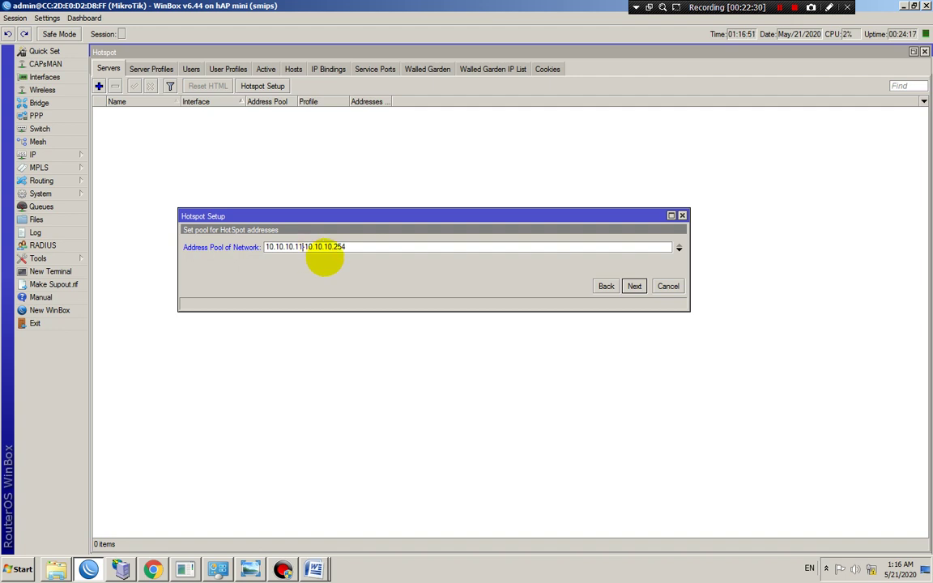
left_click(360, 247)
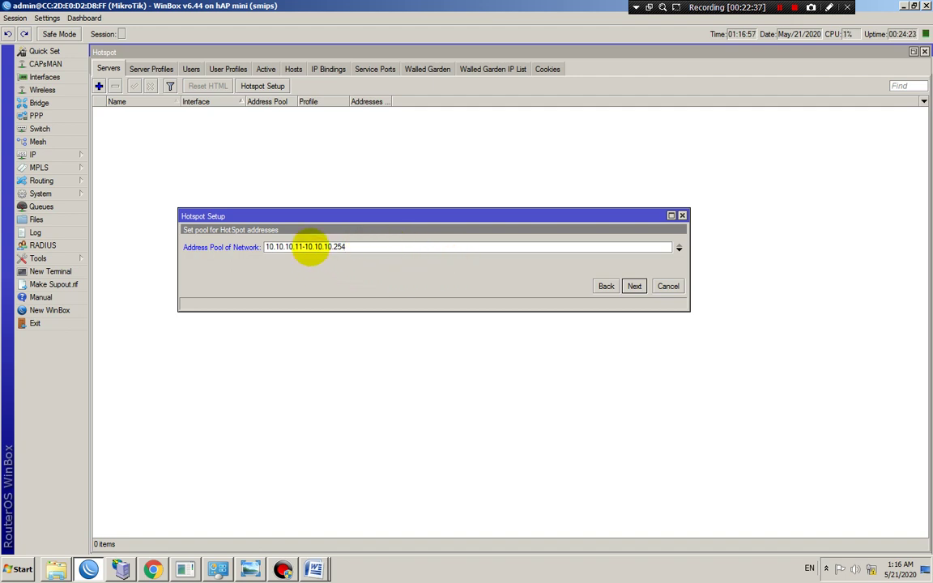
left_click(297, 247)
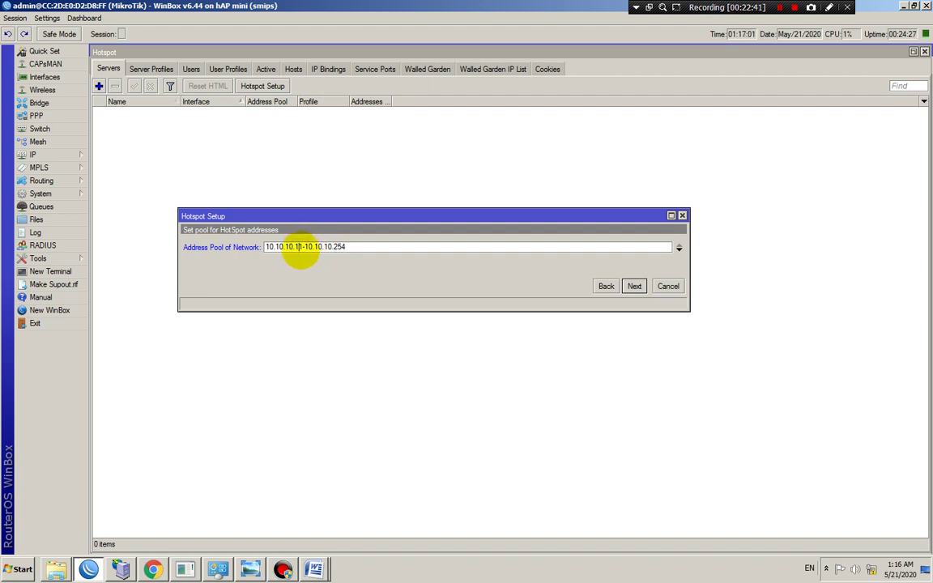
left_click(303, 247)
left_click_drag(301, 250, 263, 246)
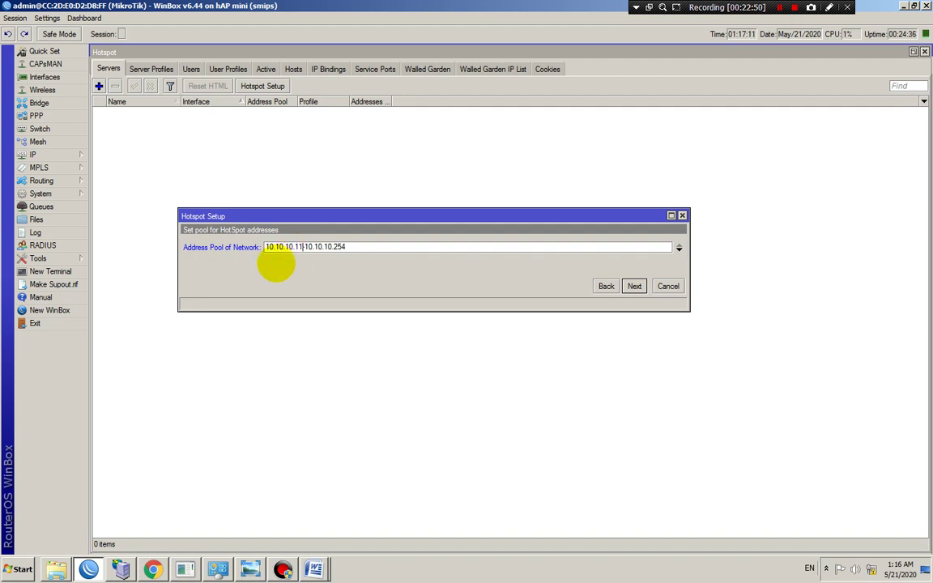
left_click(344, 248)
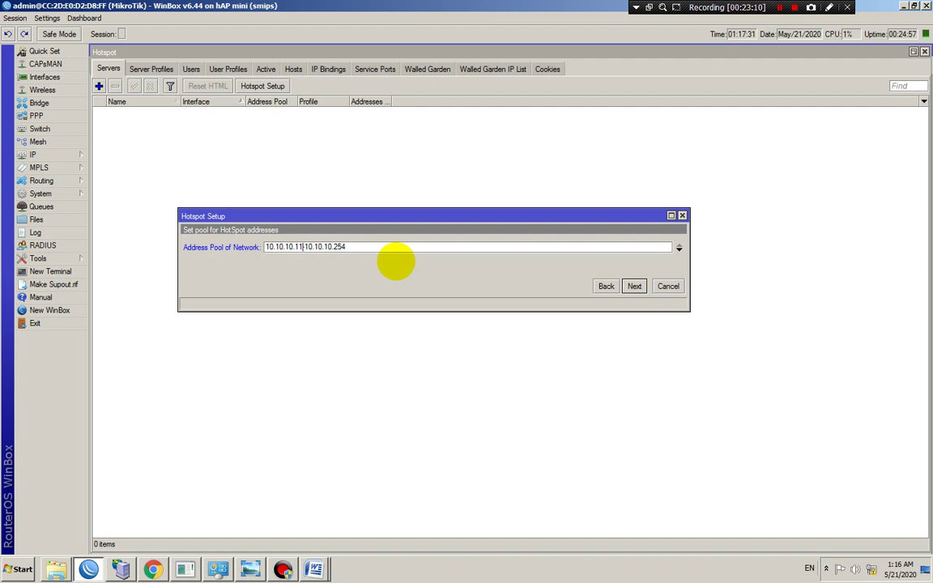
key("BackSpace")
key("BackSpace")
type("2")
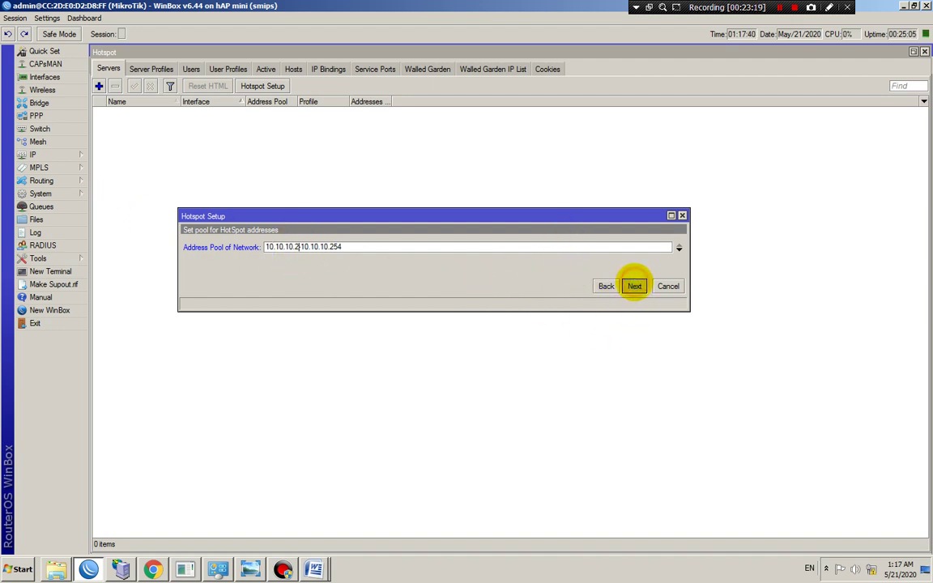
left_click(633, 286)
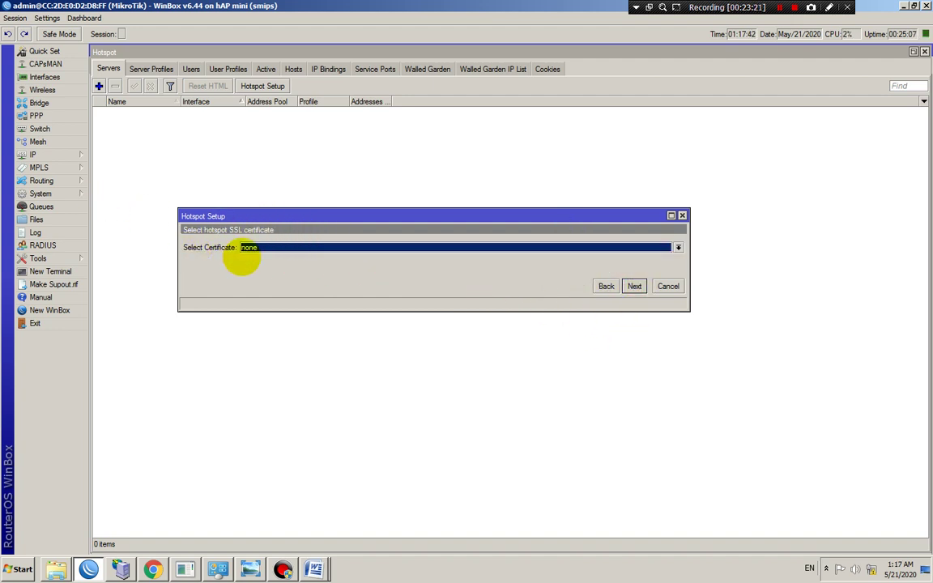
Skip certificate and SMTP, keep DNS 8.8.8.8 and 8.8.4.4, and set DNS name rda.net
left_click(634, 286)
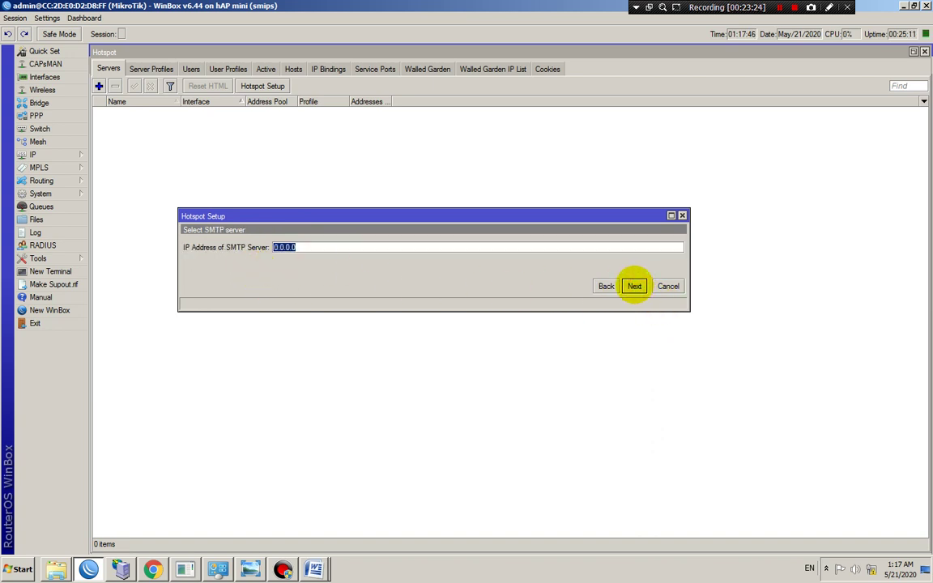
left_click(634, 286)
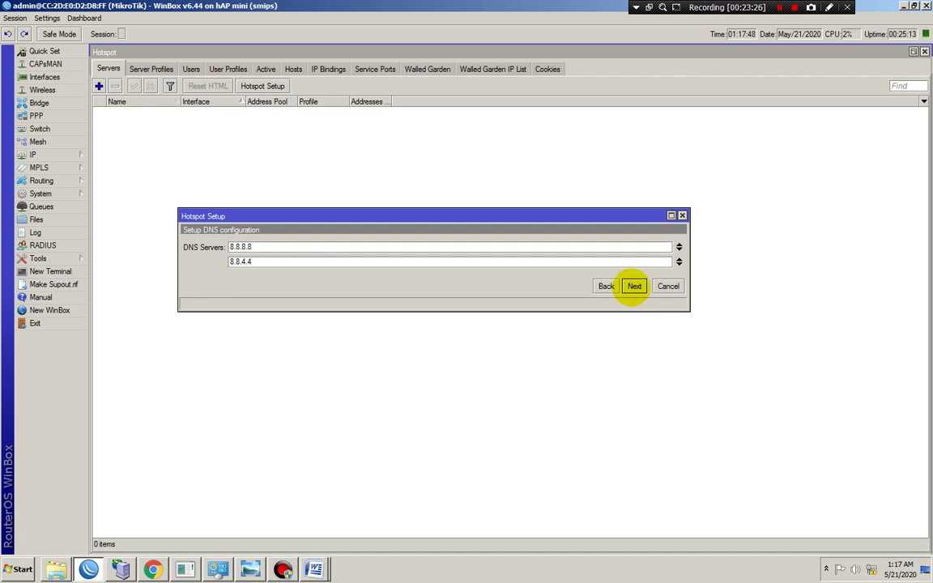
left_click(634, 286)
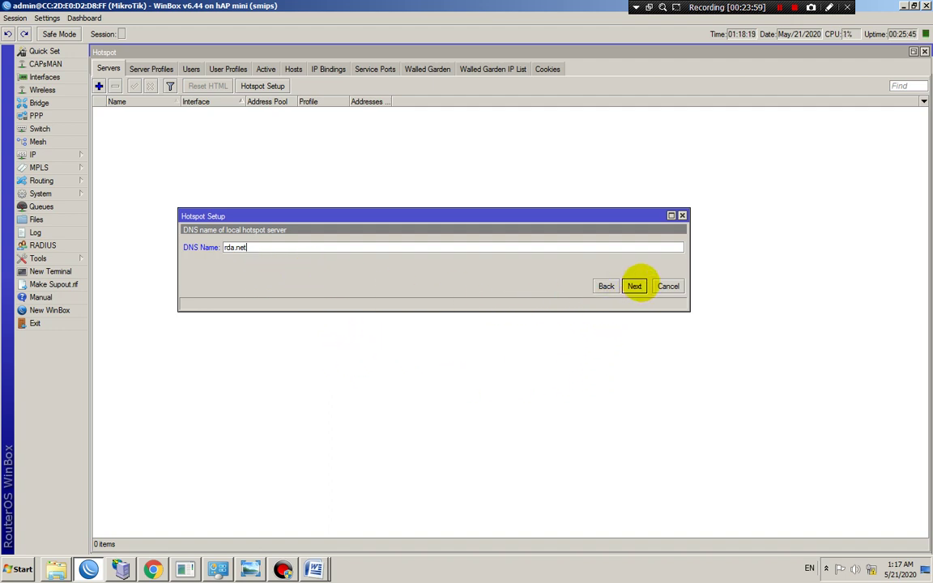
left_click(636, 286)
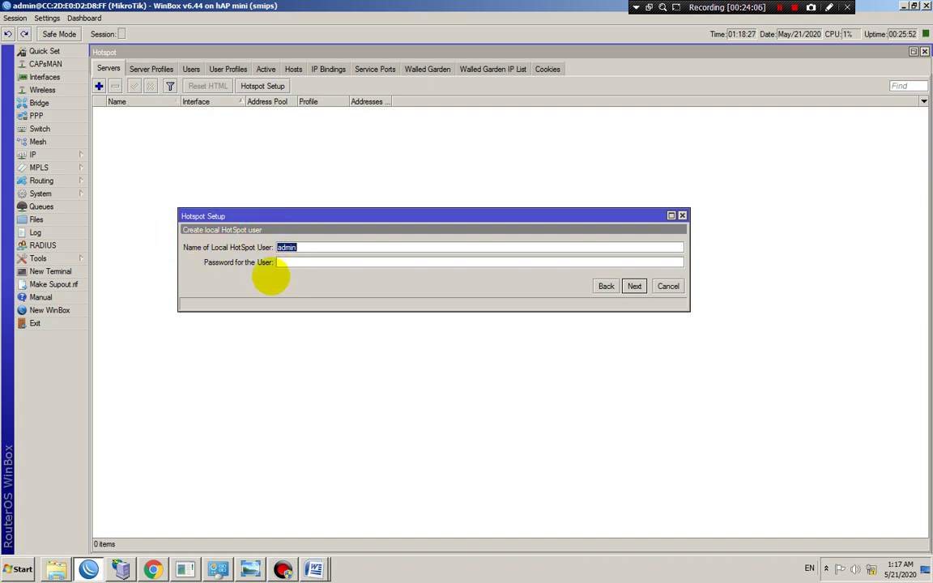
Keep the default local hotspot user name, enter its password, and complete the hotspot wizard
left_click(328, 262)
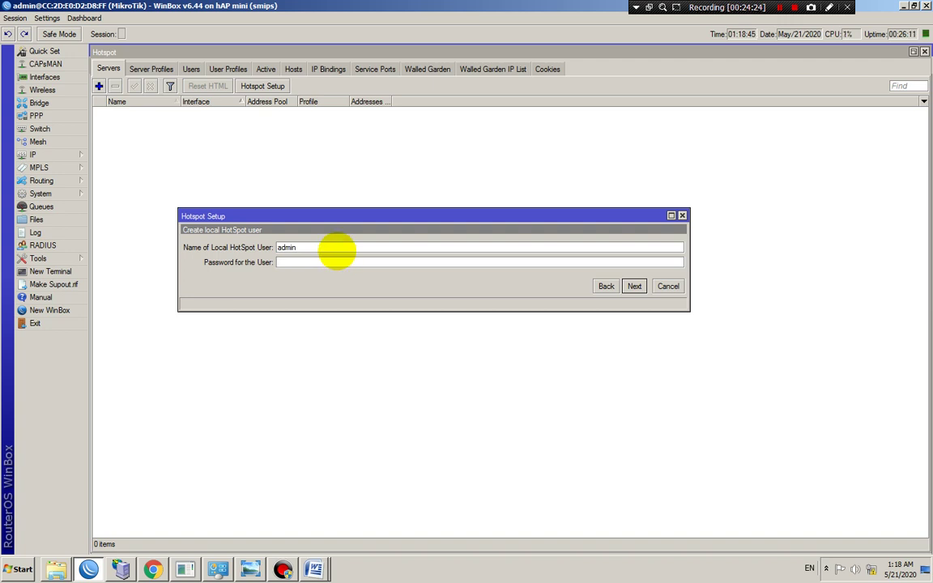
double_click(317, 248)
left_click(302, 260)
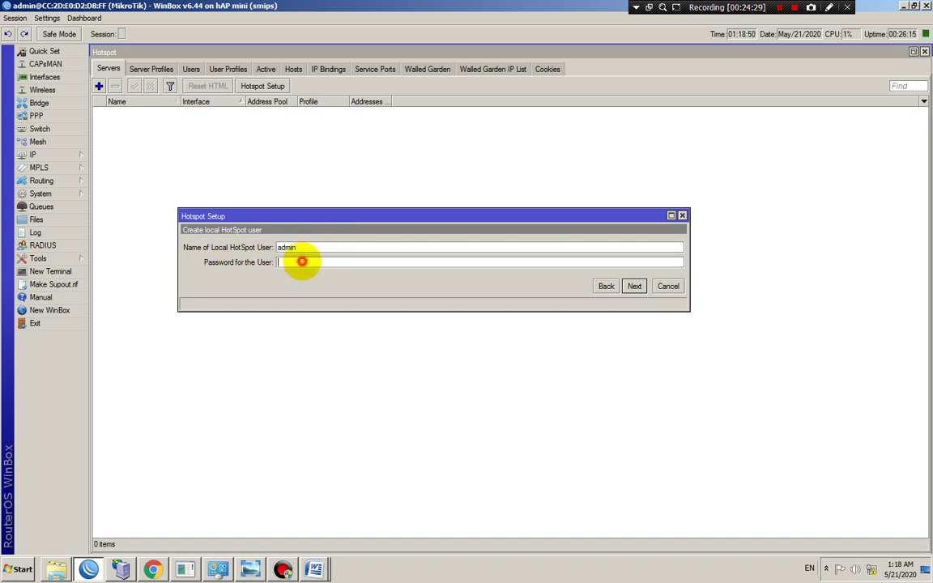
left_click(332, 261)
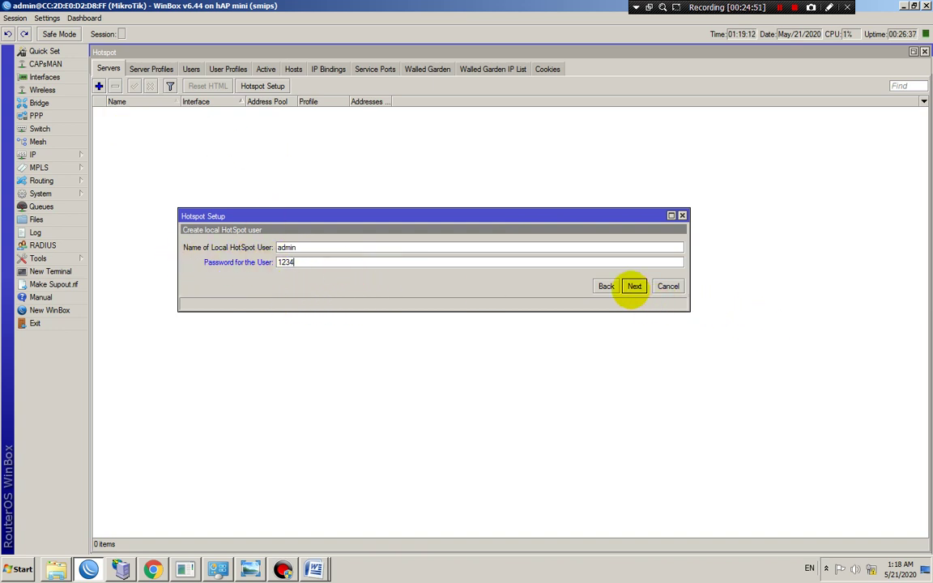
left_click(634, 285)
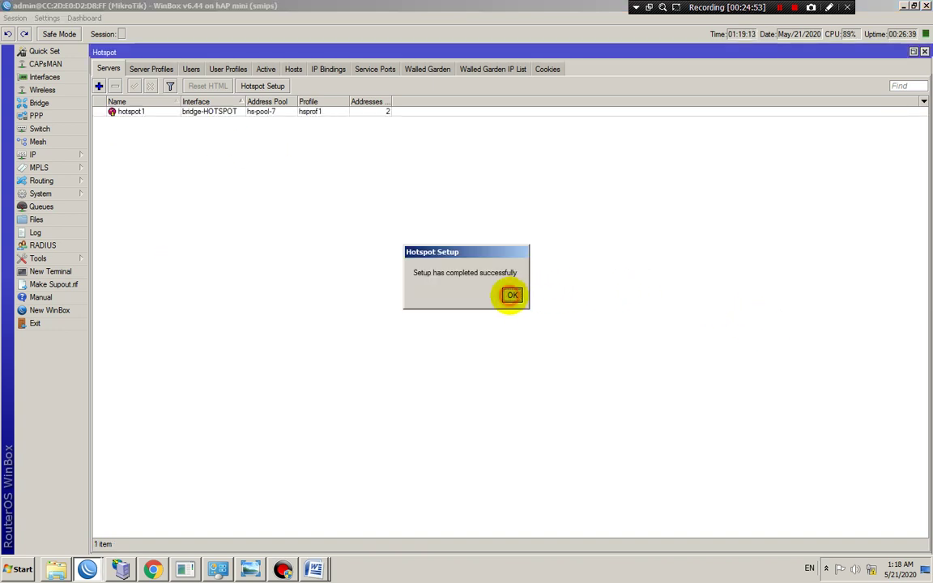
left_click(512, 294)
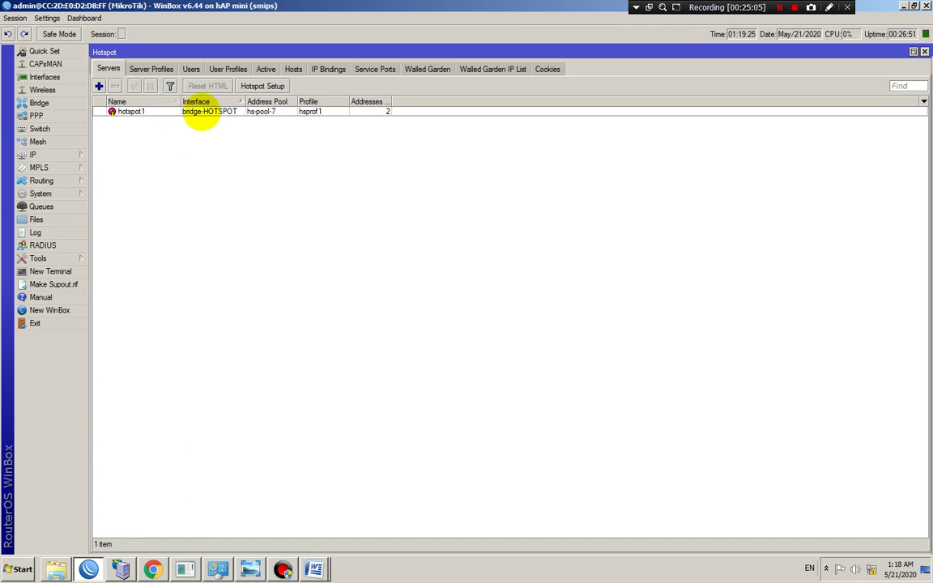
Set the hotspot1 server's address pool to none
double_click(202, 111)
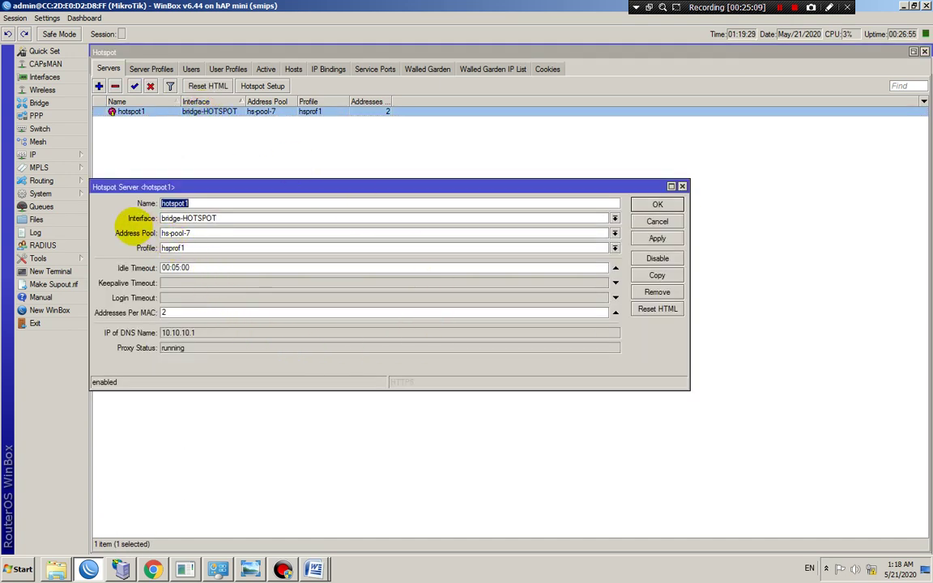
left_click(171, 233)
left_click(185, 251)
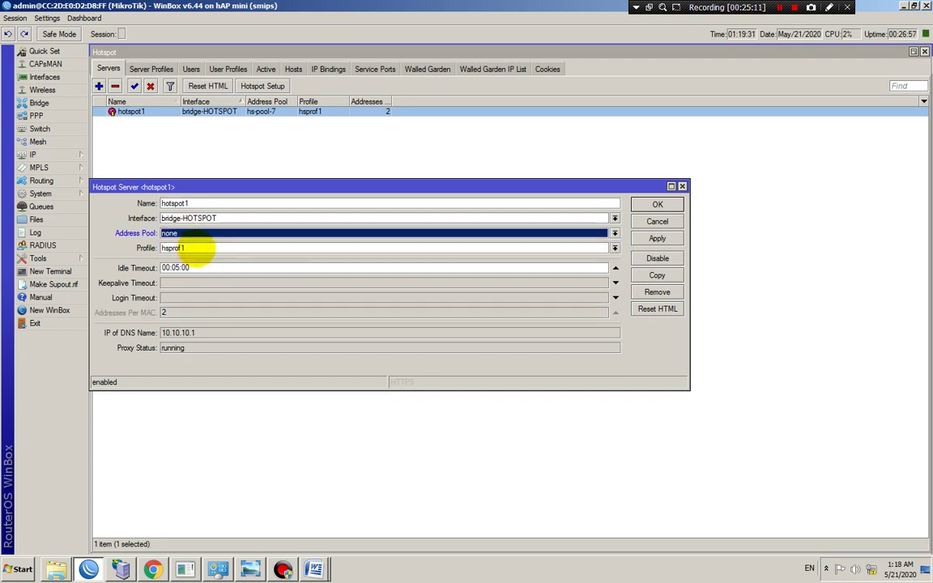
Copy the 00:05:00 idle timeout value into the keepalive timeout field
double_click(211, 267)
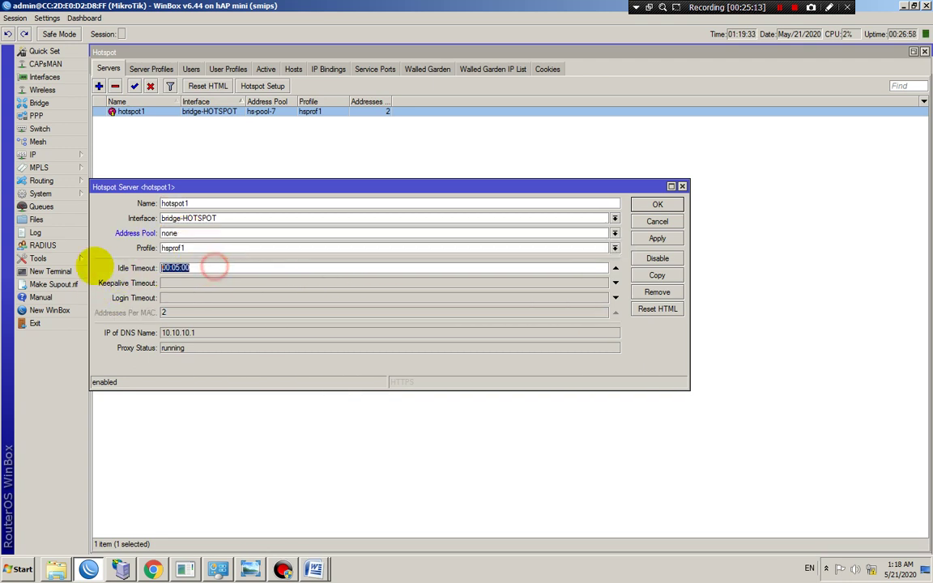
right_click(185, 270)
left_click(202, 288)
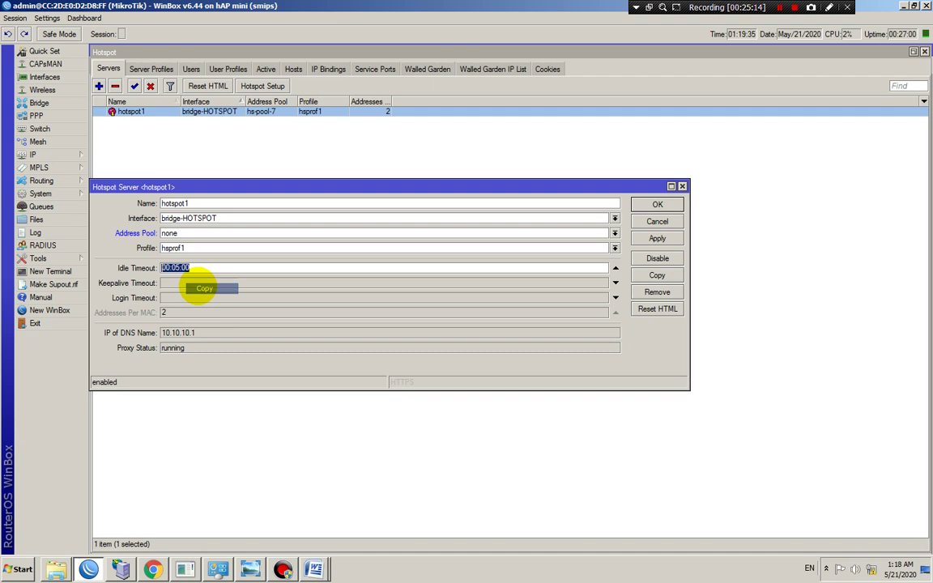
left_click(615, 267)
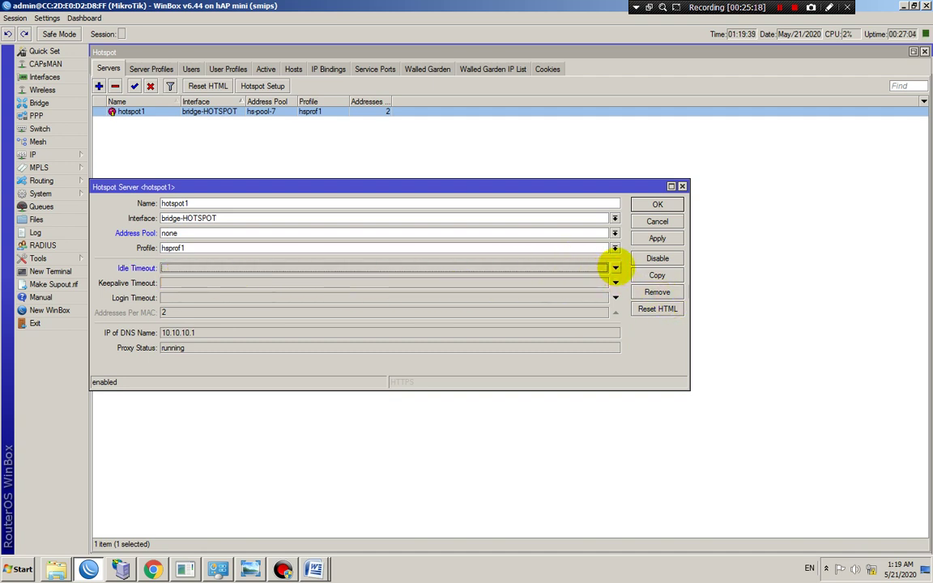
left_click(615, 268)
left_click(615, 268)
left_click(175, 282)
right_click(175, 282)
left_click(194, 305)
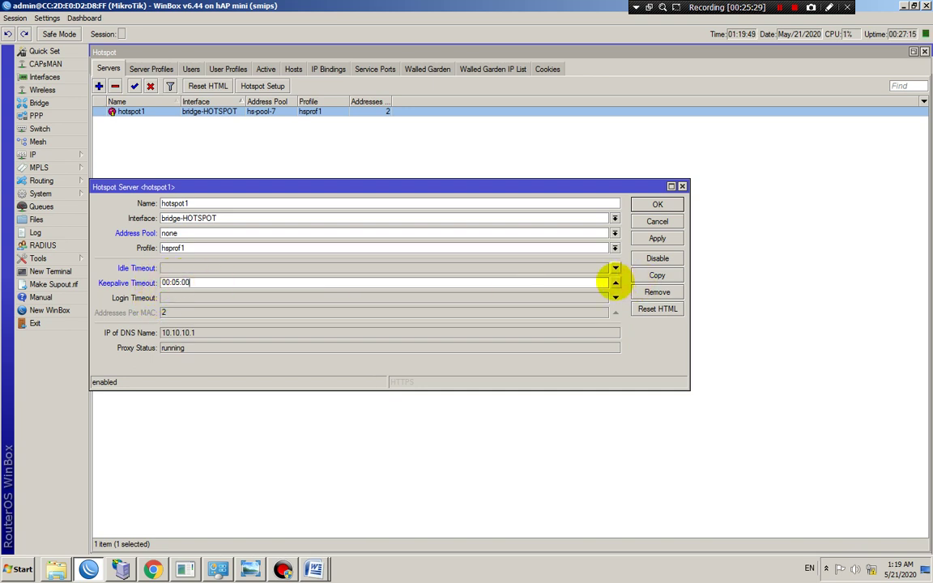
Leave idle timeout disabled with keepalive timeout 00:05:00, then apply and save hotspot1
left_click(615, 283)
left_click(442, 267)
right_click(442, 266)
left_click(408, 282)
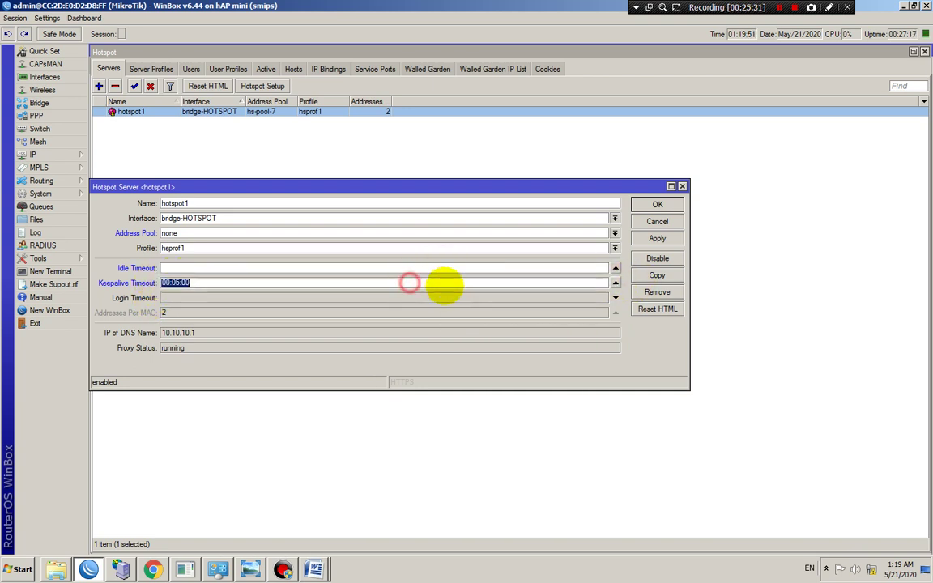
left_click(441, 267)
right_click(530, 269)
left_click(547, 297)
left_click(614, 280)
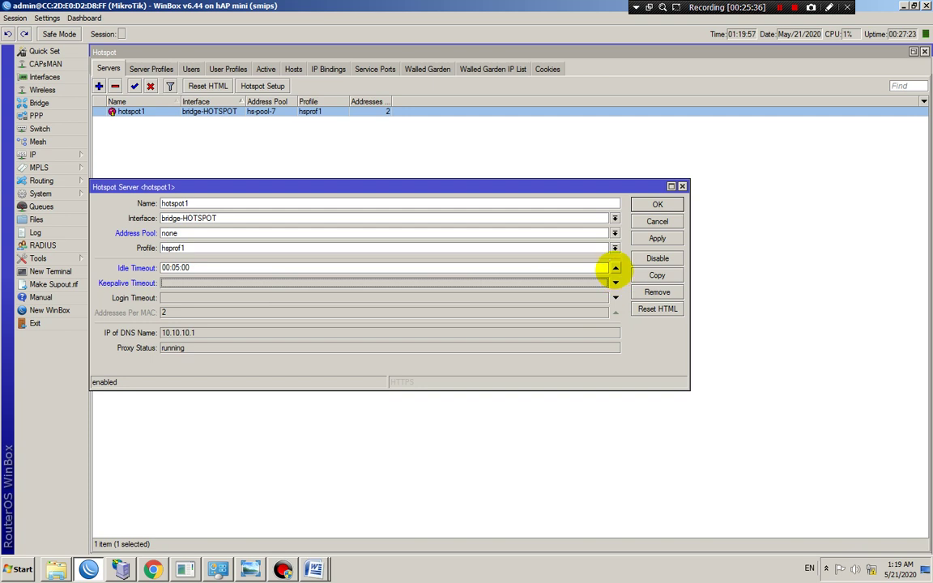
left_click(614, 267)
left_click(342, 280)
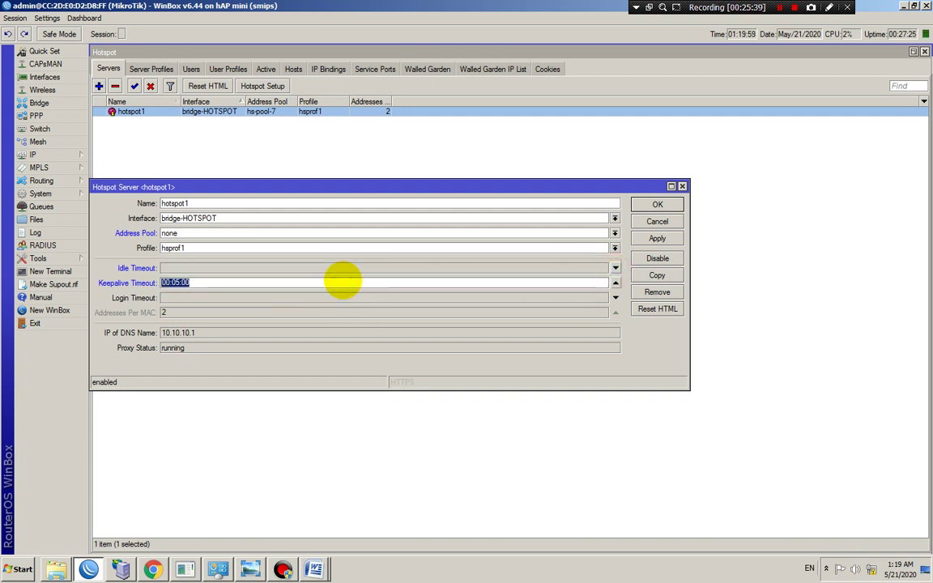
left_click(342, 280)
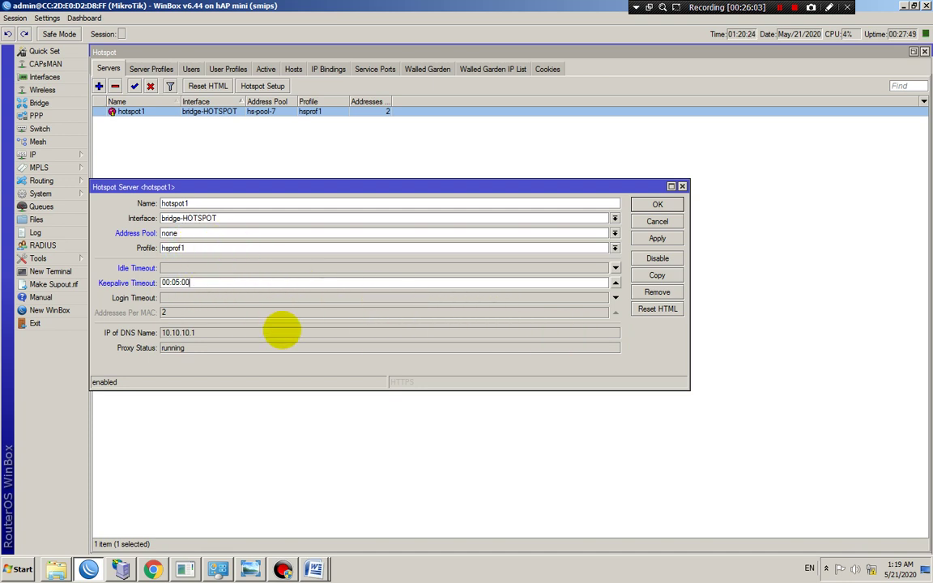
left_click(657, 238)
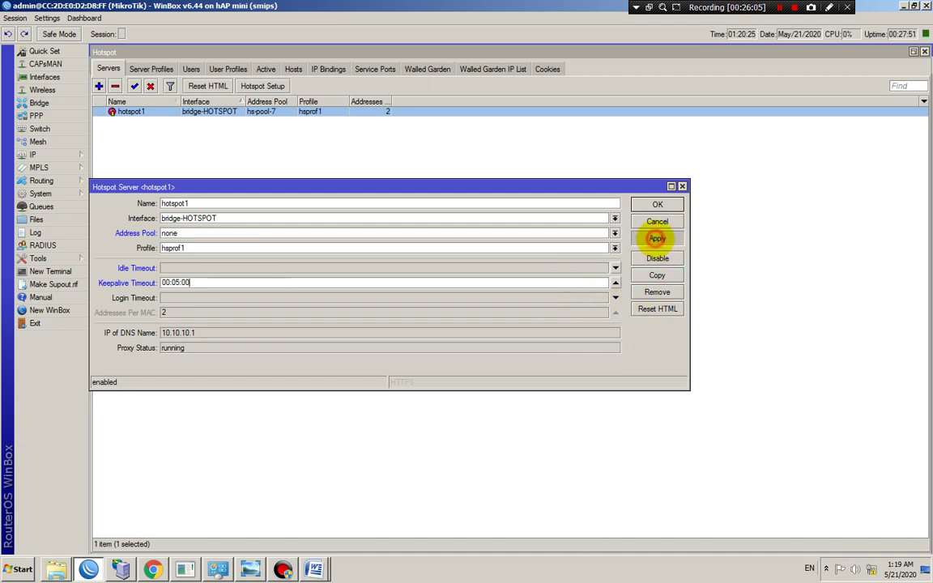
left_click(657, 204)
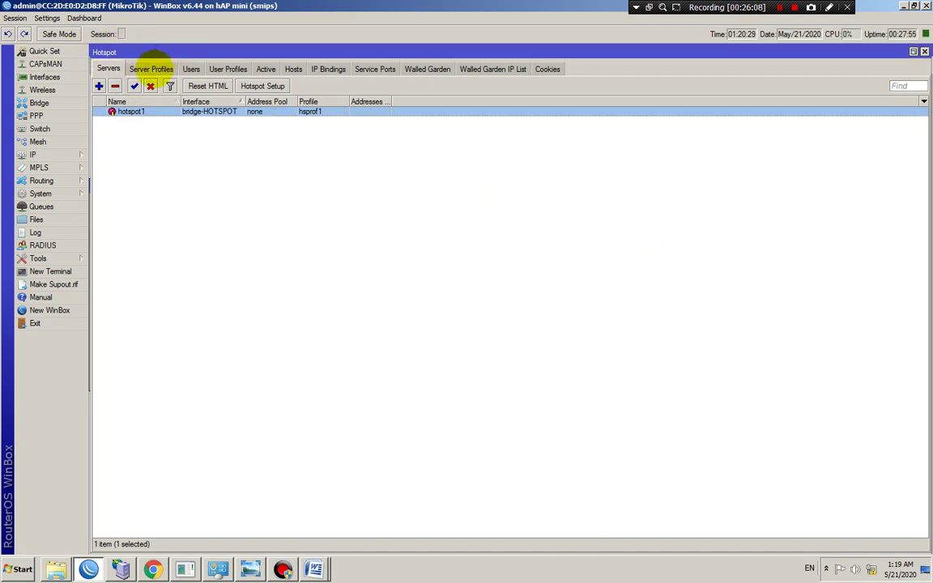
Open the hsprof1 hotspot server profile from the Server Profiles list
left_click(151, 68)
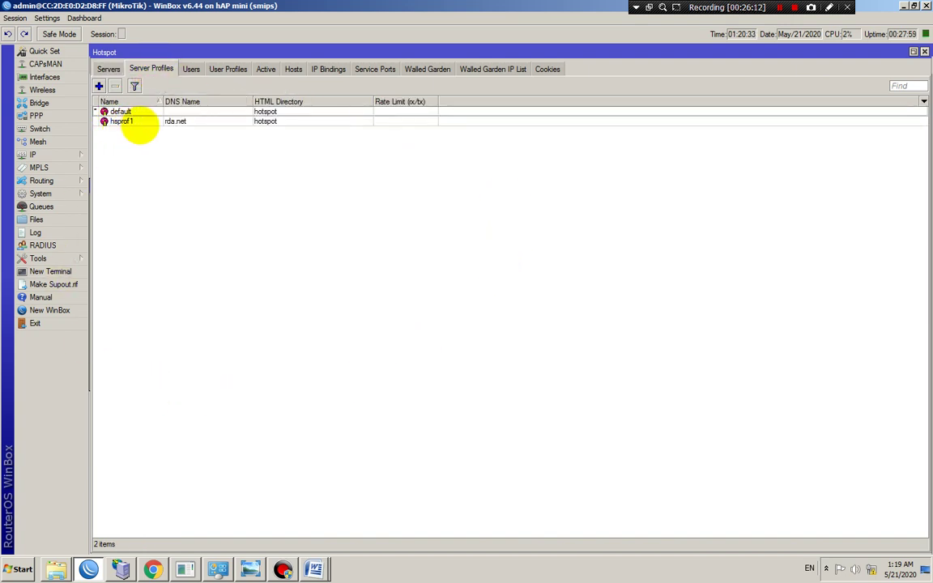
left_click(173, 121)
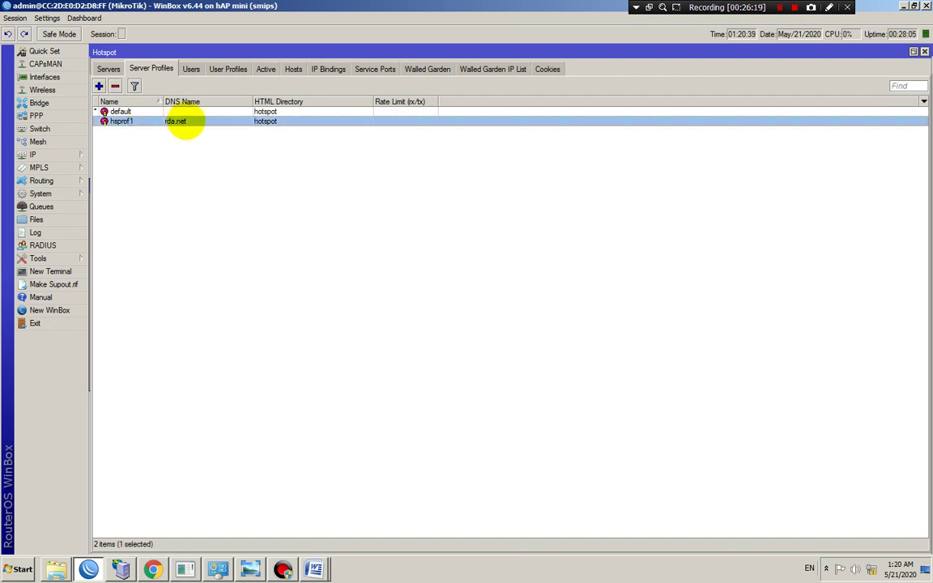
double_click(185, 122)
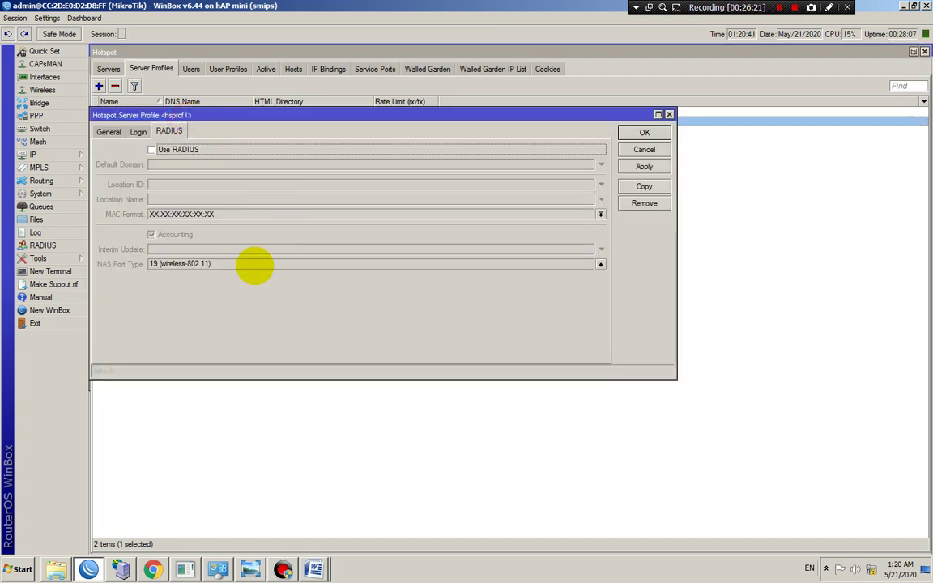
left_click(109, 132)
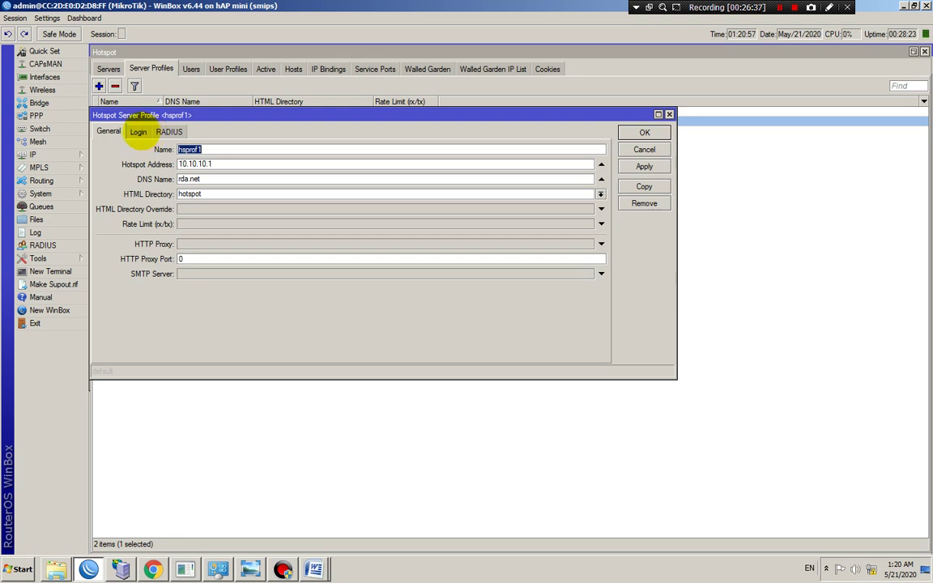
Switch hsprof1 login from Cookie to HTTP PAP alongside HTTP CHAP, save, and close Hotspot
left_click(137, 132)
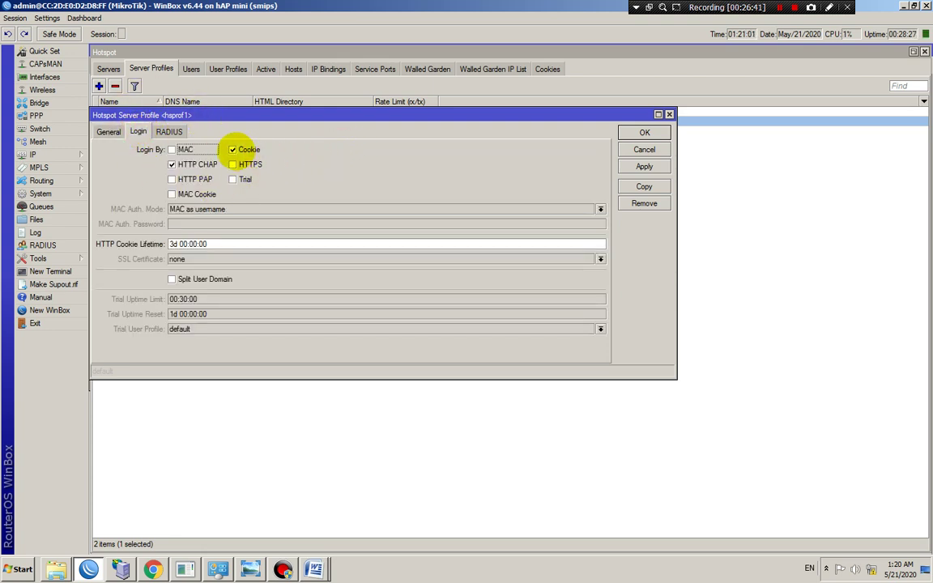
left_click(232, 149)
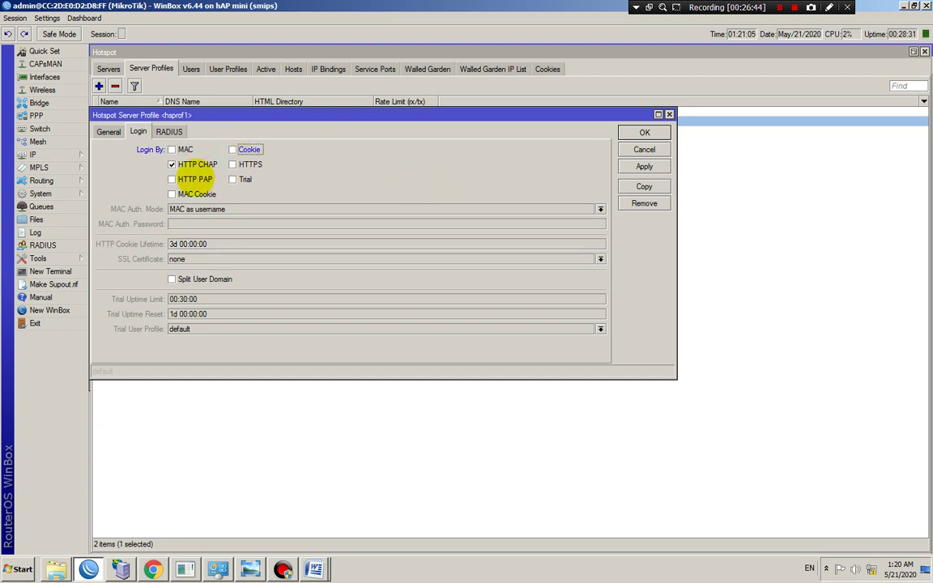
left_click(171, 179)
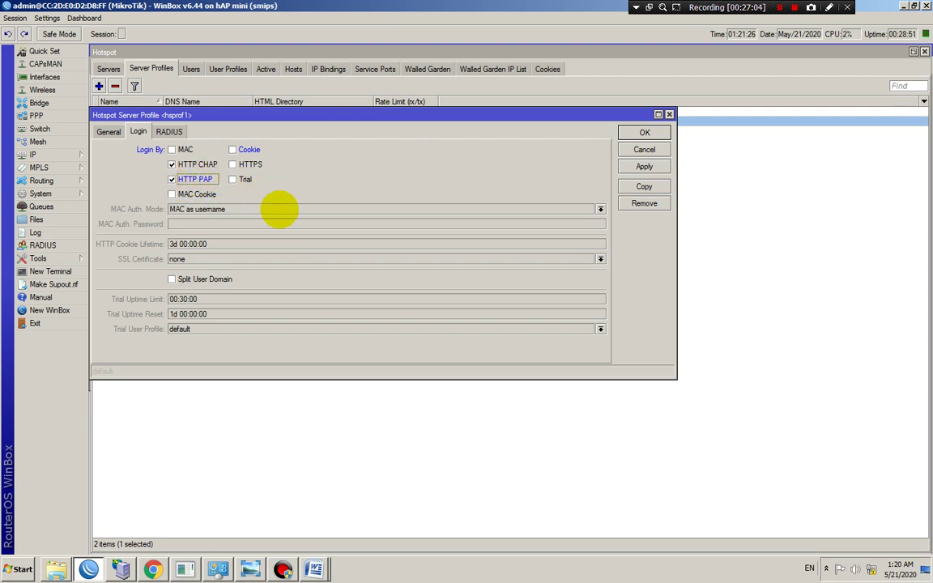
left_click(643, 166)
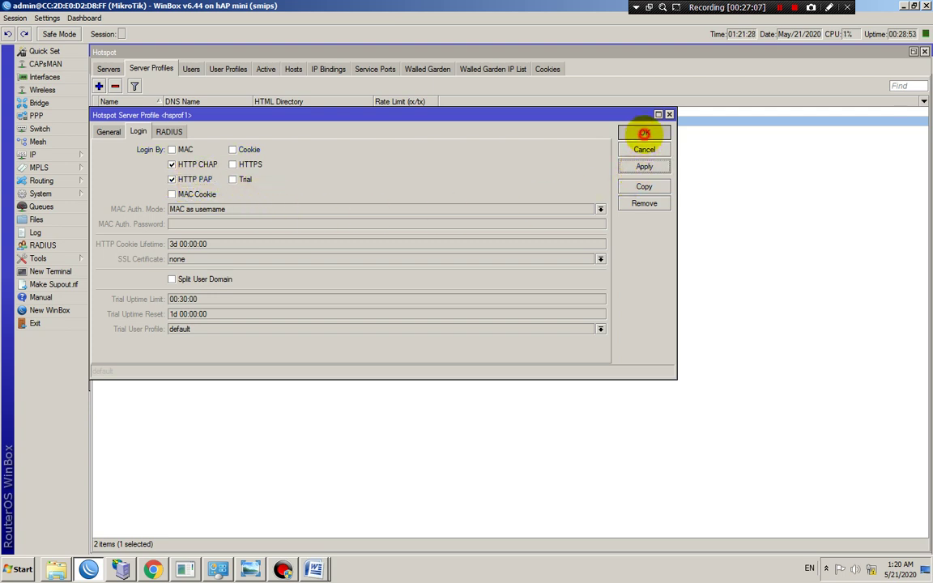
left_click(640, 132)
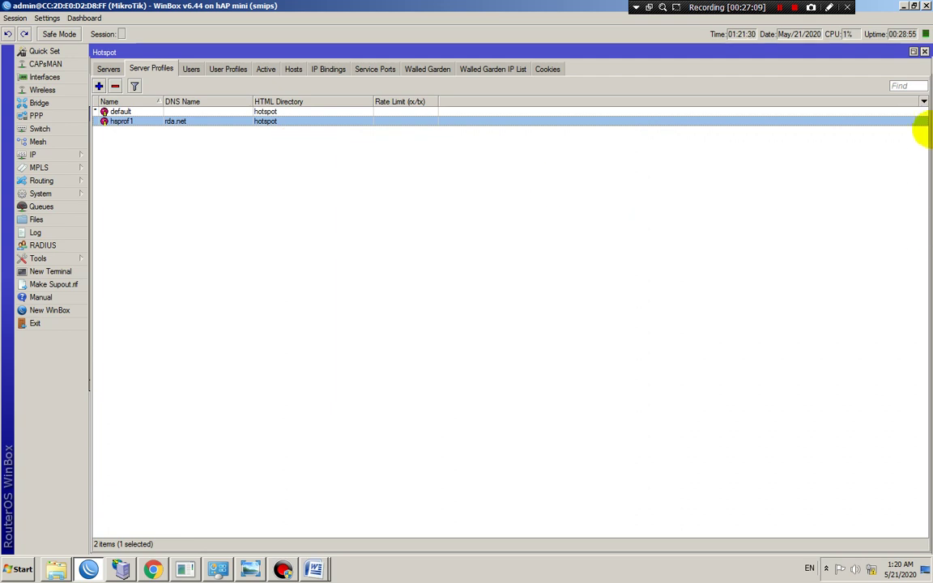
left_click(923, 52)
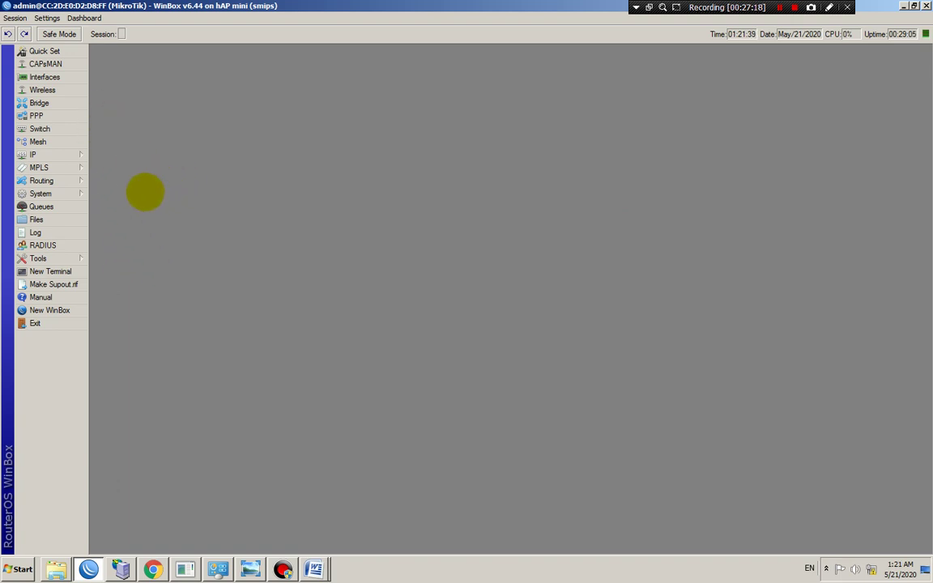
Open IP > DHCP Server and view dhcp1's settings on bridge-HOTSPOT with pool hs-pool-7
left_click(69, 154)
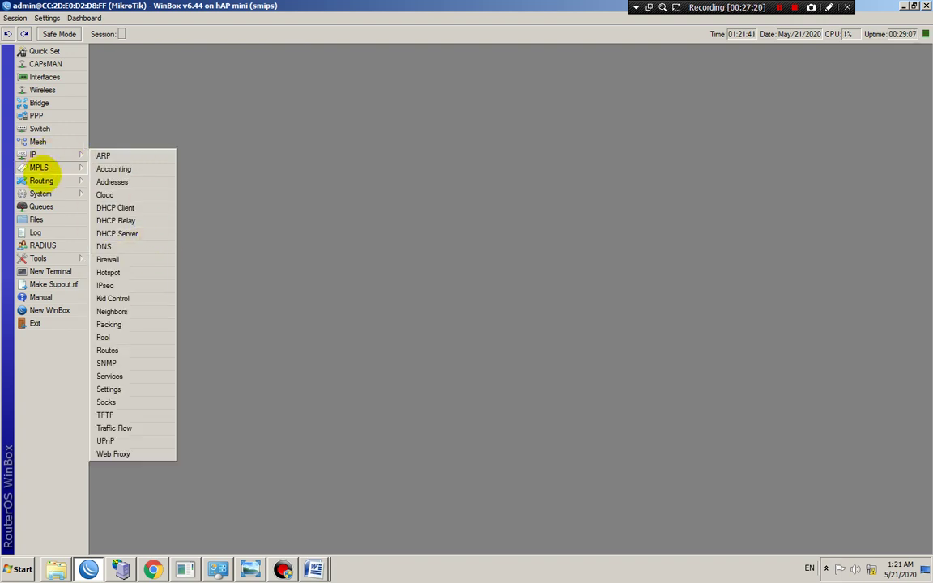
left_click(316, 165)
left_click(48, 154)
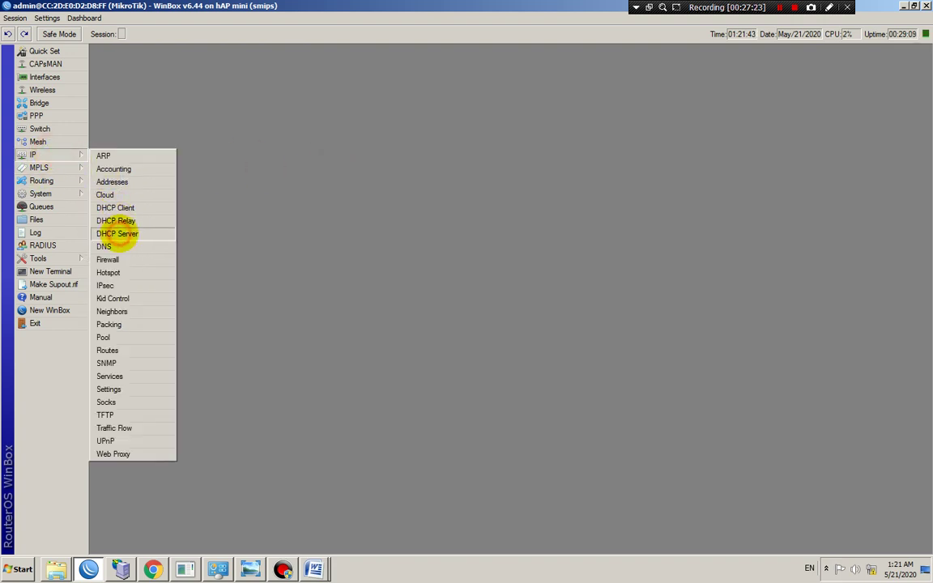
left_click(118, 233)
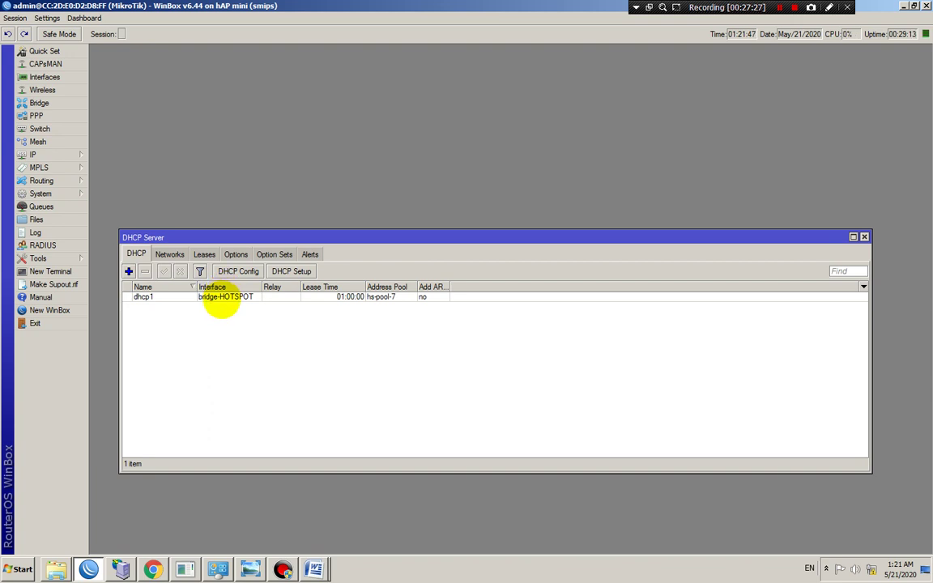
left_click(221, 298)
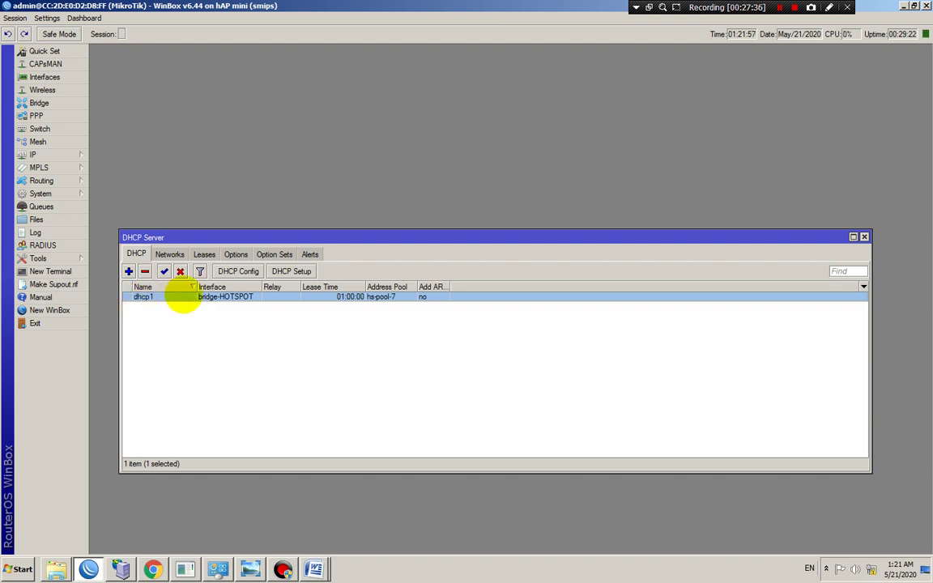
left_click(183, 295)
double_click(183, 295)
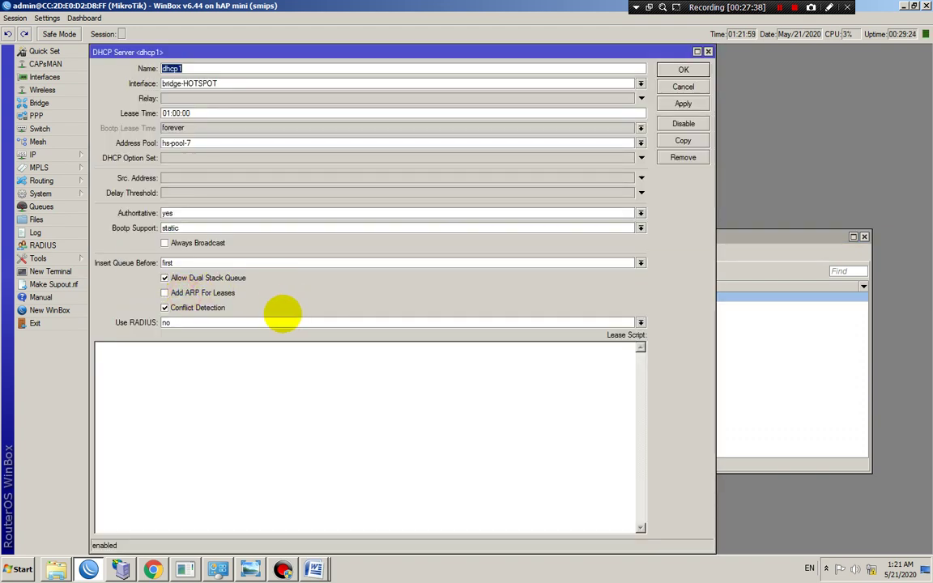
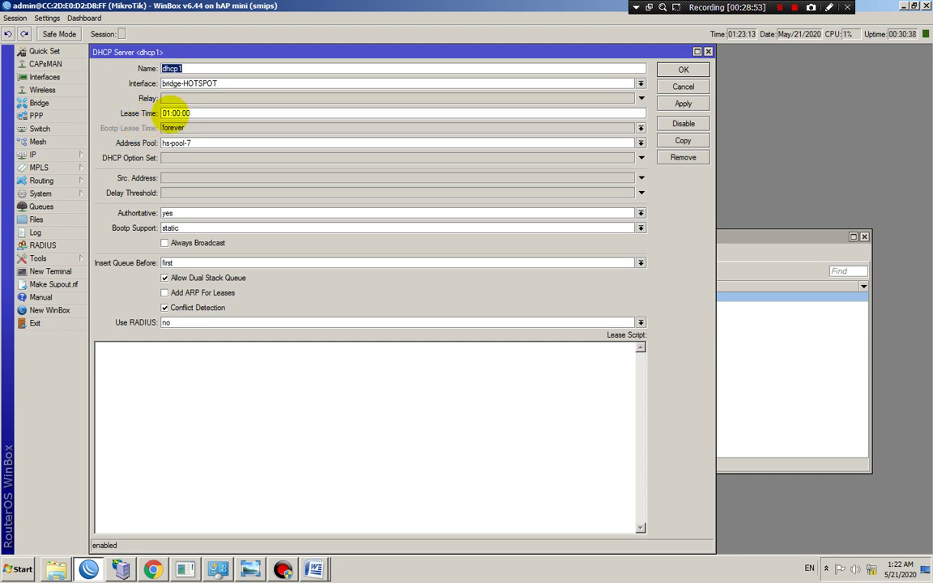
Give dhcp1 a 00:10:00 lease time with Add ARP For Leases and Always Broadcast enabled, and save
left_click(165, 113)
type("0")
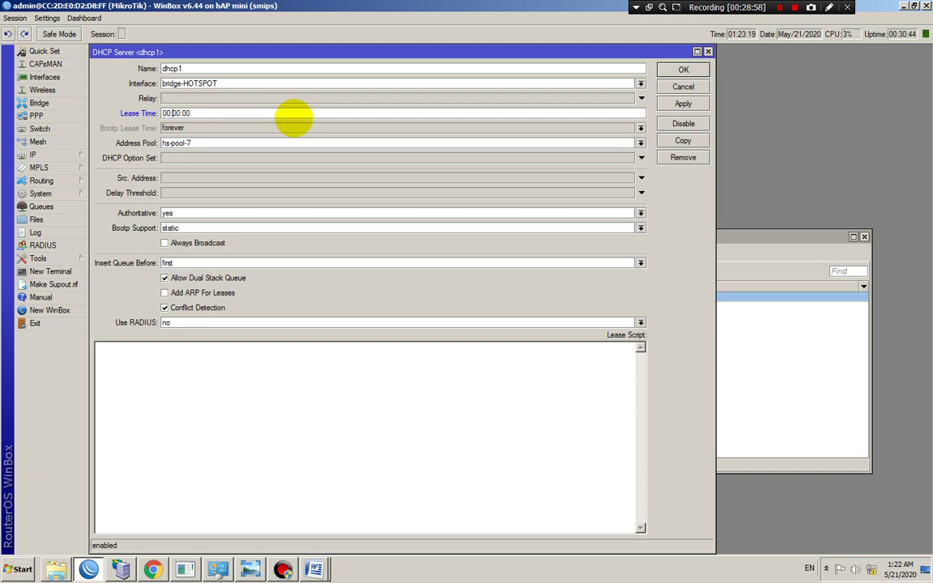
key("BackSpace")
type("1")
left_click(169, 292)
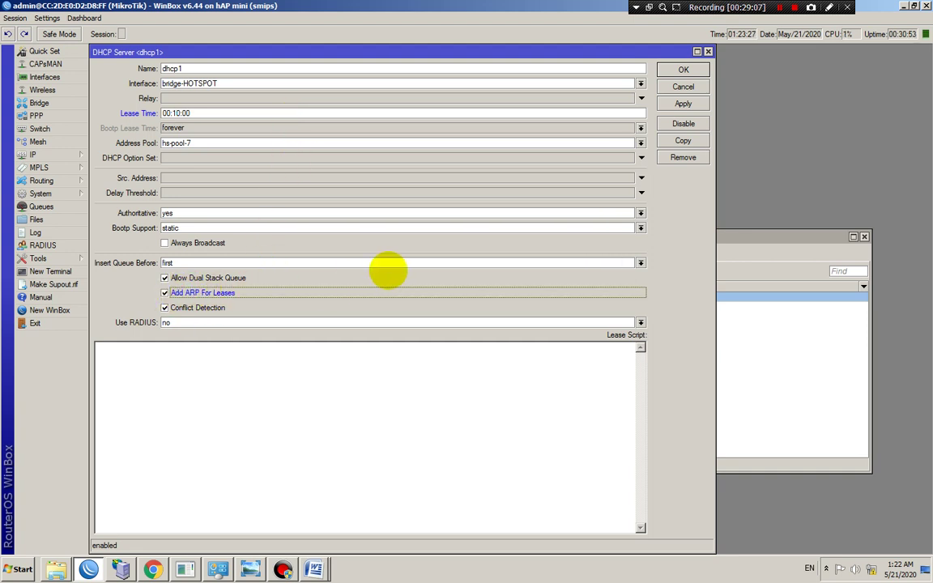
left_click(171, 242)
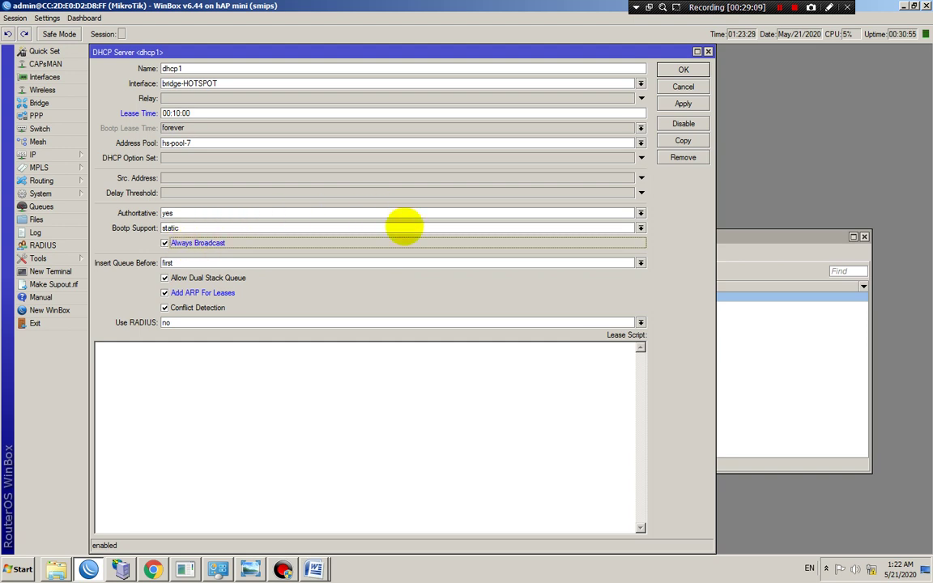
left_click(682, 104)
left_click(683, 70)
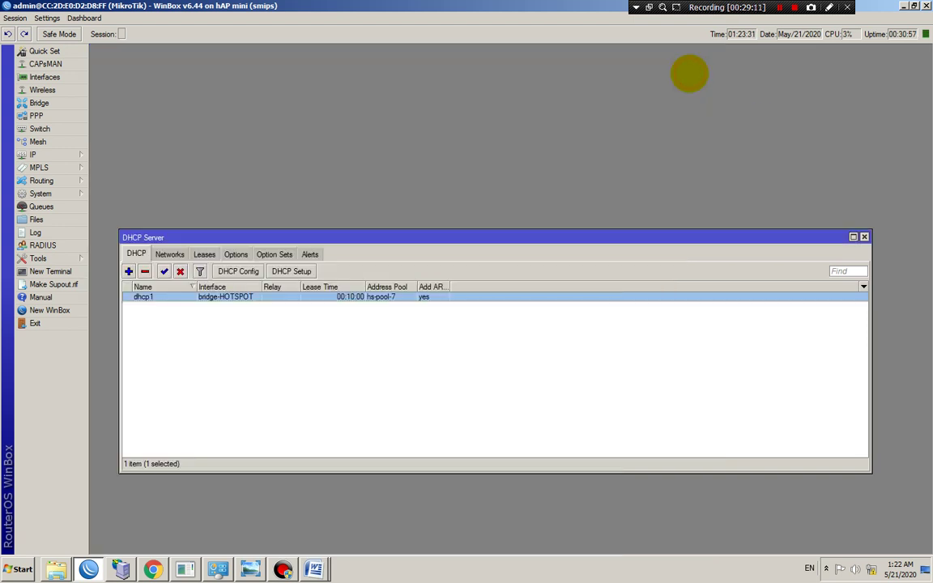
left_click(863, 237)
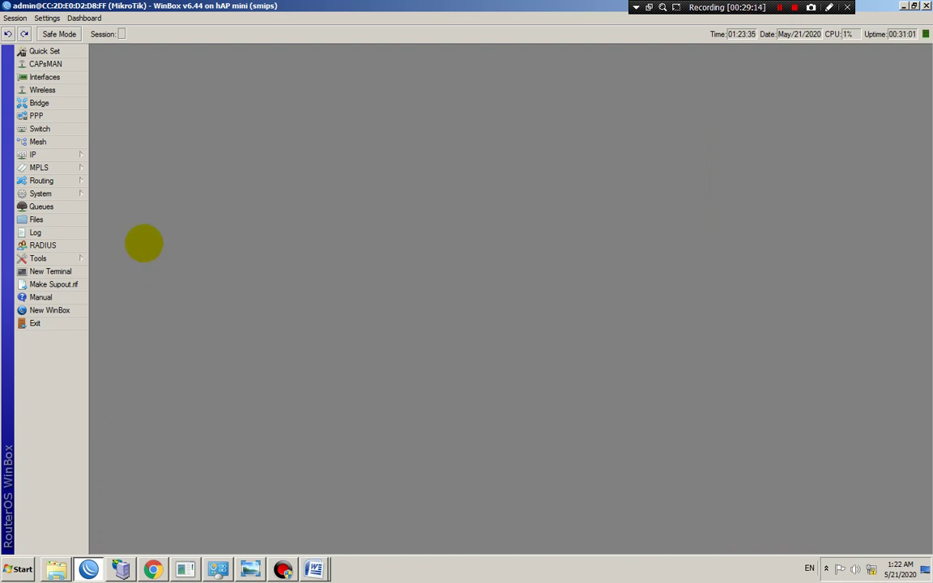
left_click(36, 155)
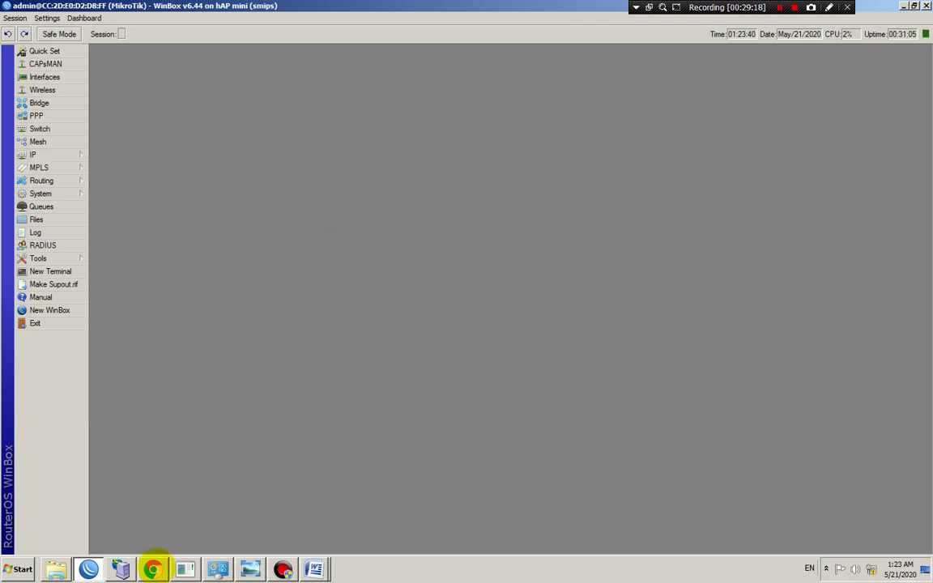
left_click(153, 569)
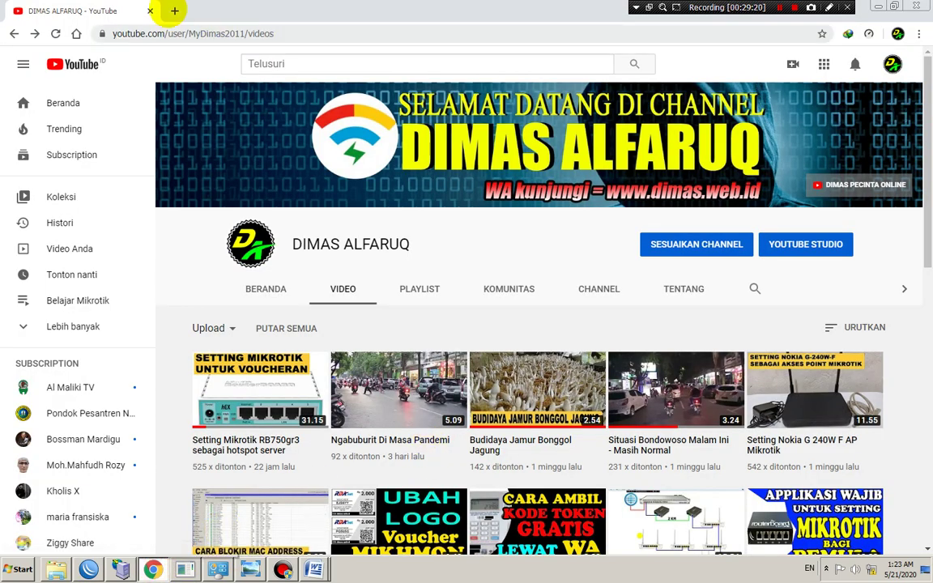
Load rda.net in a new Chrome tab to reach the hotspot login page
left_click(175, 10)
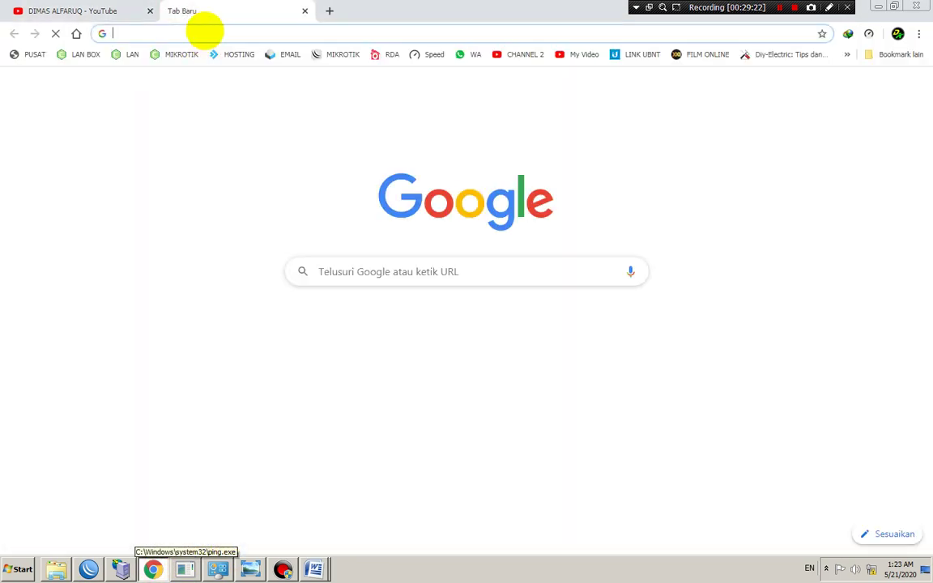
type("rda")
key("Return")
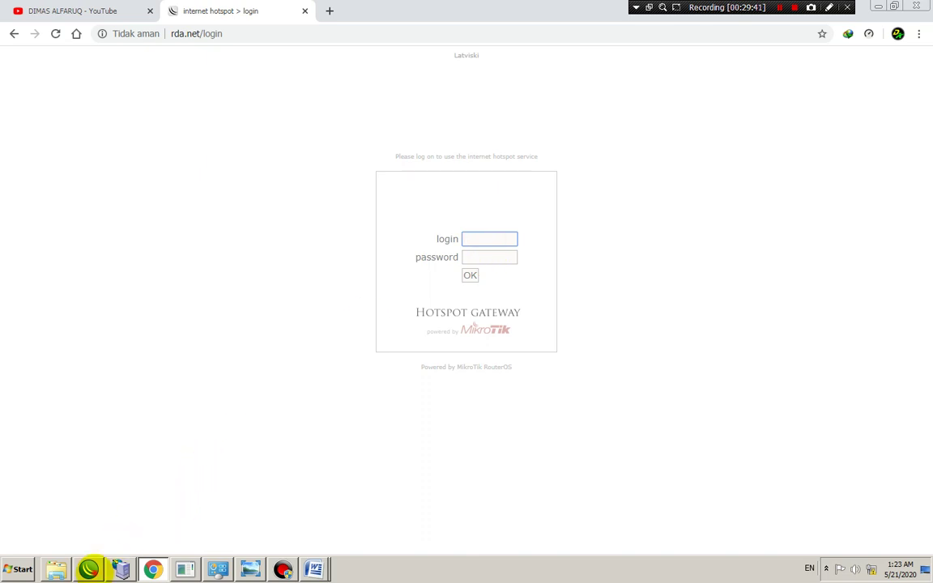
Show the Users list in WinBox's IP > Hotspot window
left_click(88, 569)
left_click(35, 154)
left_click(107, 272)
left_click(191, 69)
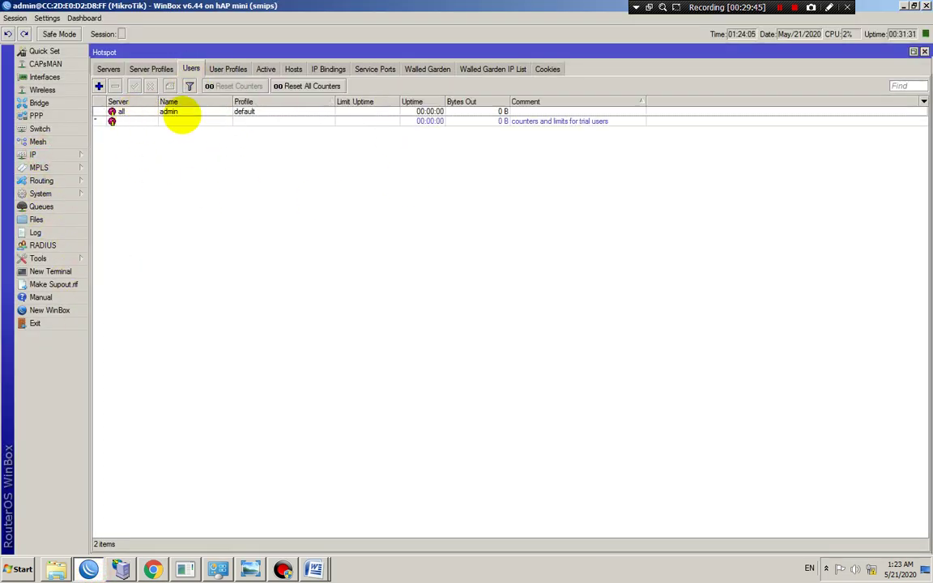
Add a Password column to the hotspot user list, revealing the admin user's password
left_click(185, 111)
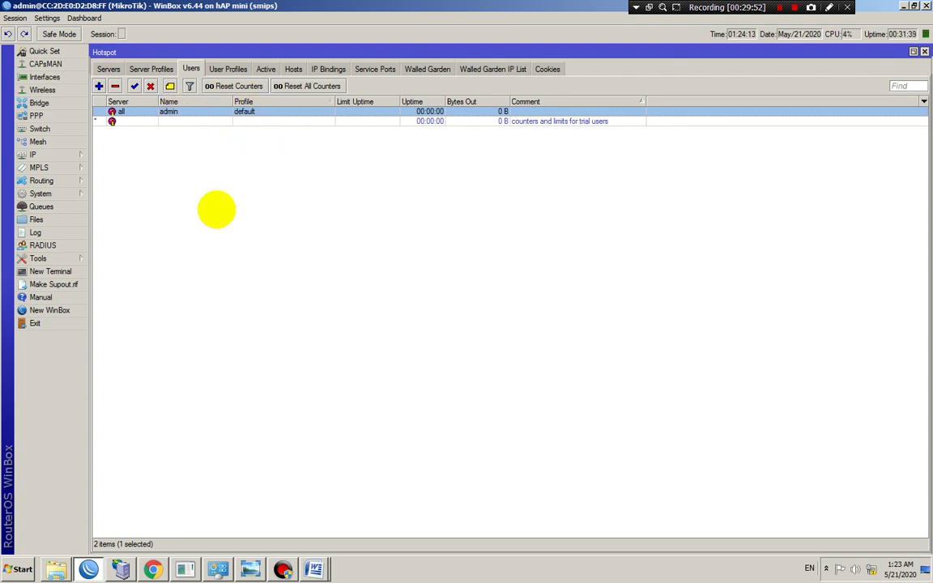
right_click(227, 169)
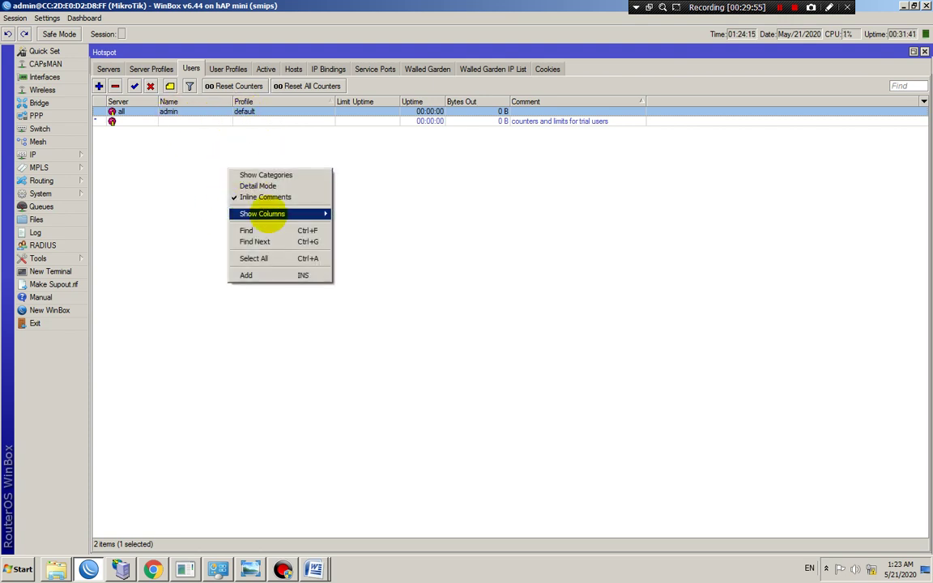
mouse_move(275, 213)
left_click(396, 236)
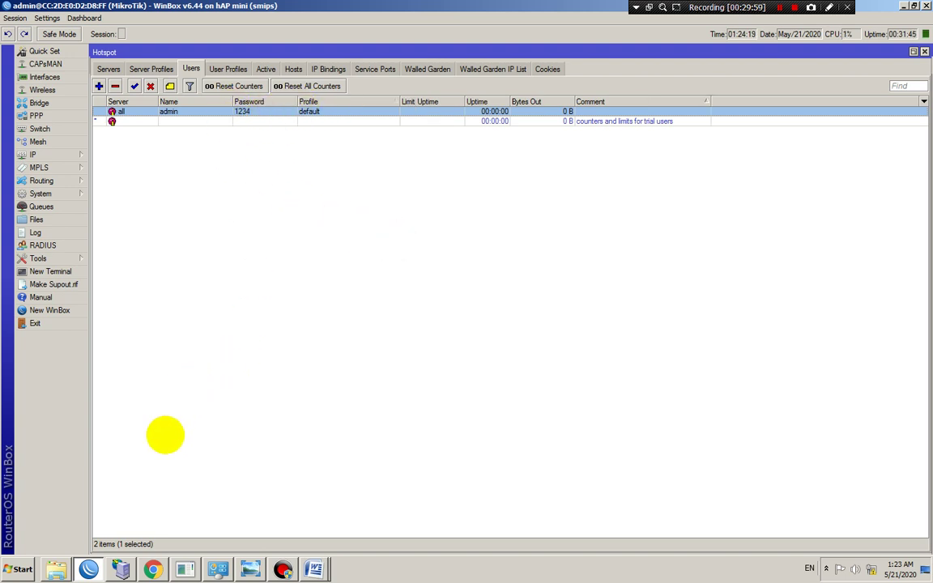
left_click(153, 569)
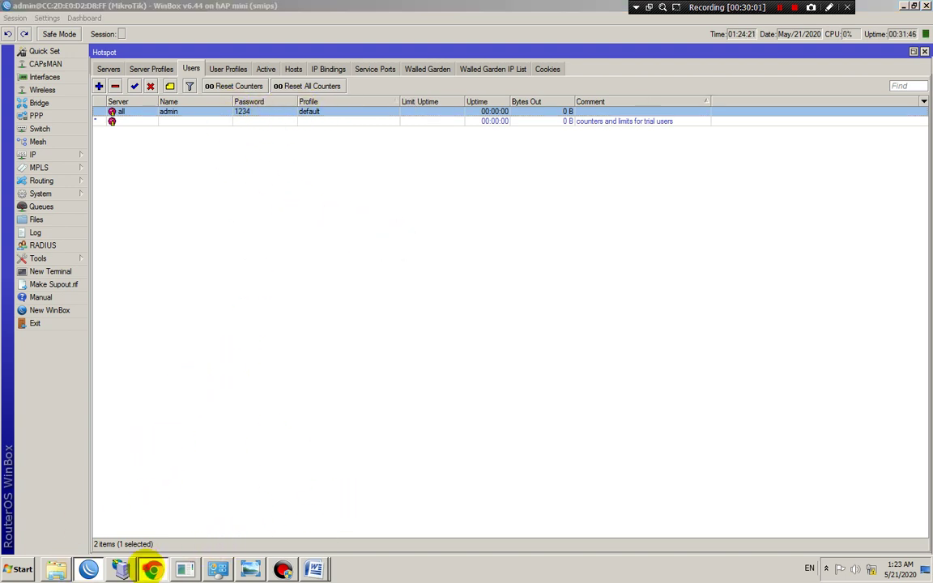
left_click(478, 240)
Submit a hotspot login name and password, which is rejected as invalid username or password
type("15457")
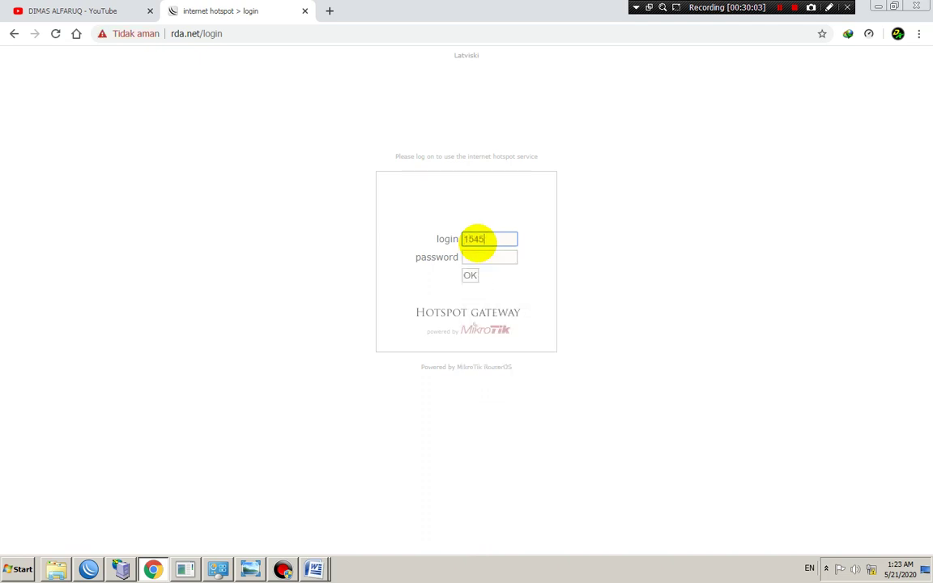
left_click(478, 256)
type("***")
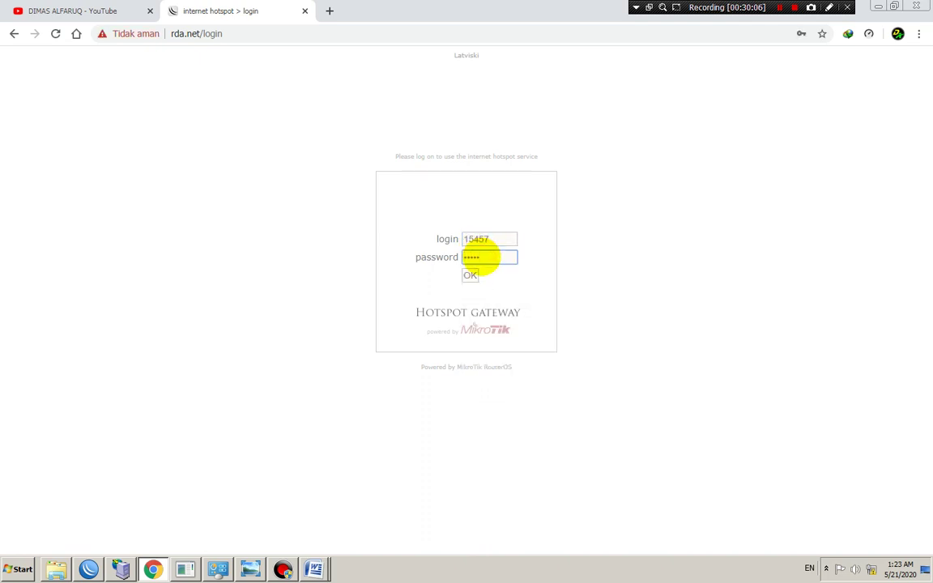
left_click(469, 276)
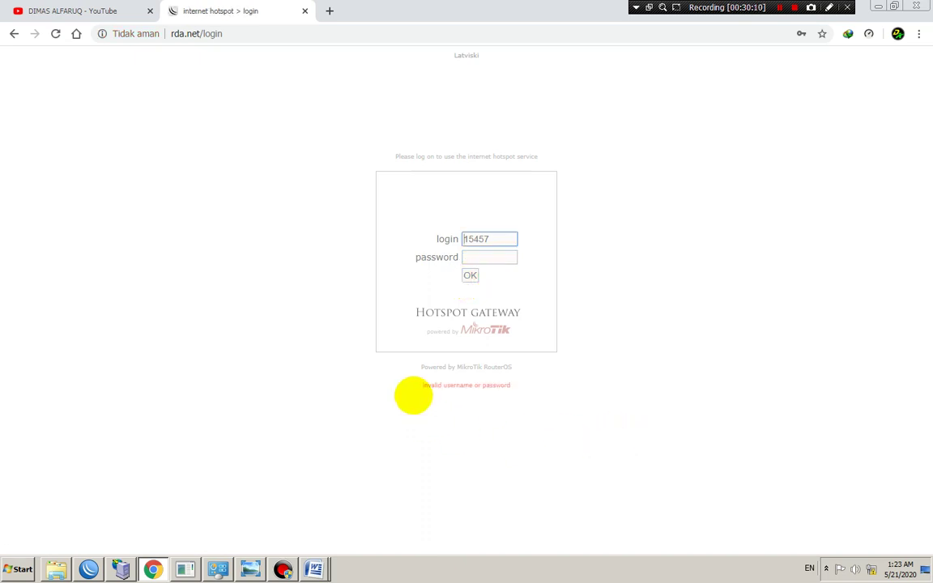
left_click(409, 385)
left_click_drag(410, 385, 531, 383)
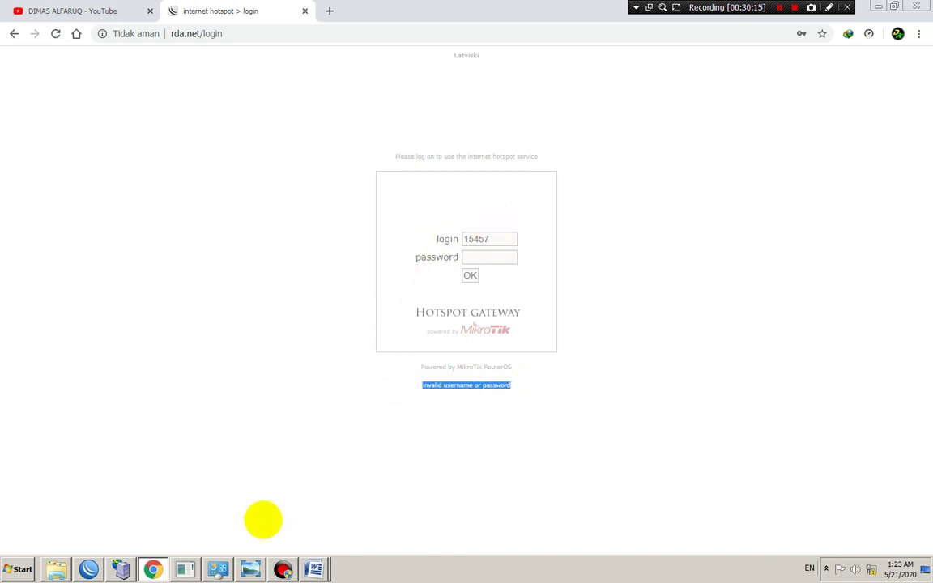
Reload YouTube to confirm it cannot be reached without a hotspot login
left_click(185, 569)
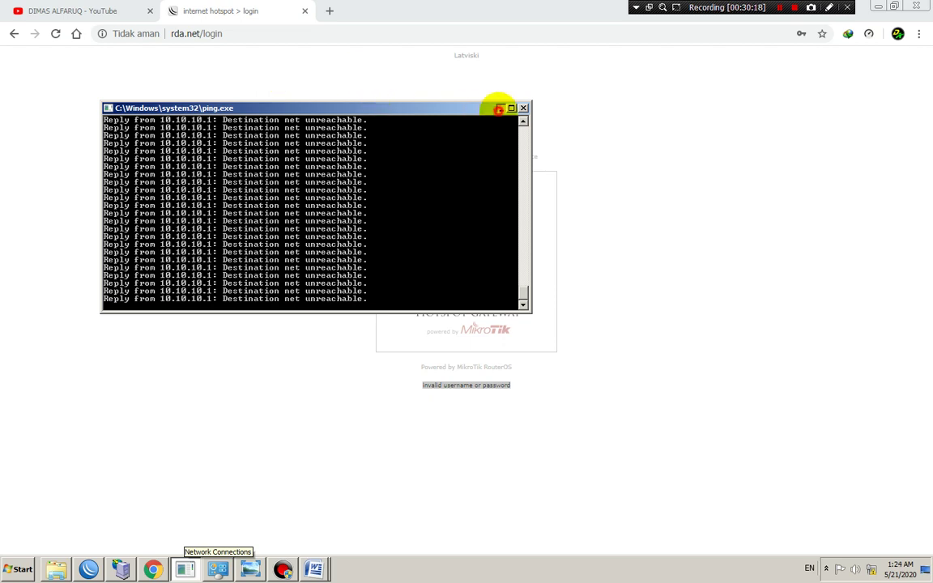
left_click(500, 107)
left_click(32, 10)
left_click(73, 64)
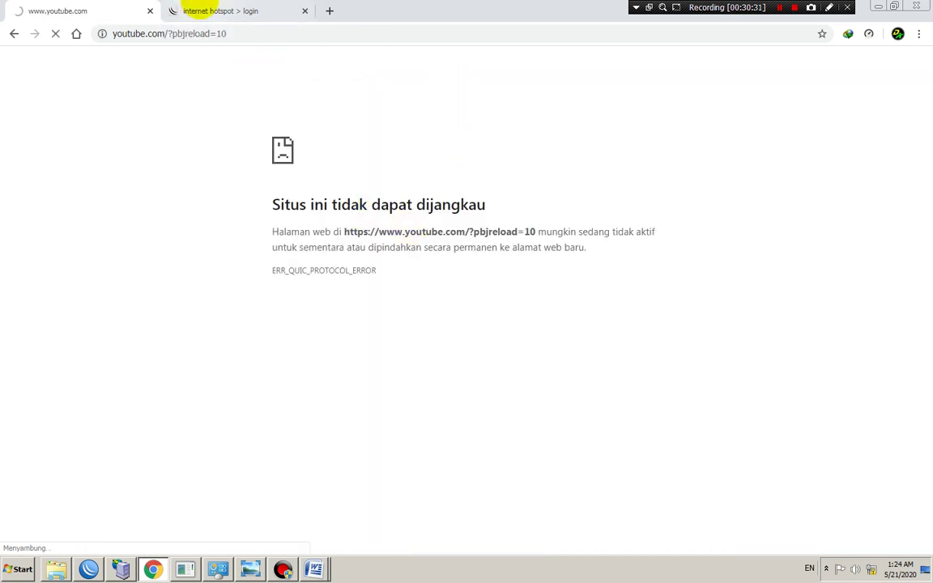
Log in to the hotspot page as admin with its password
left_click(194, 11)
double_click(493, 239)
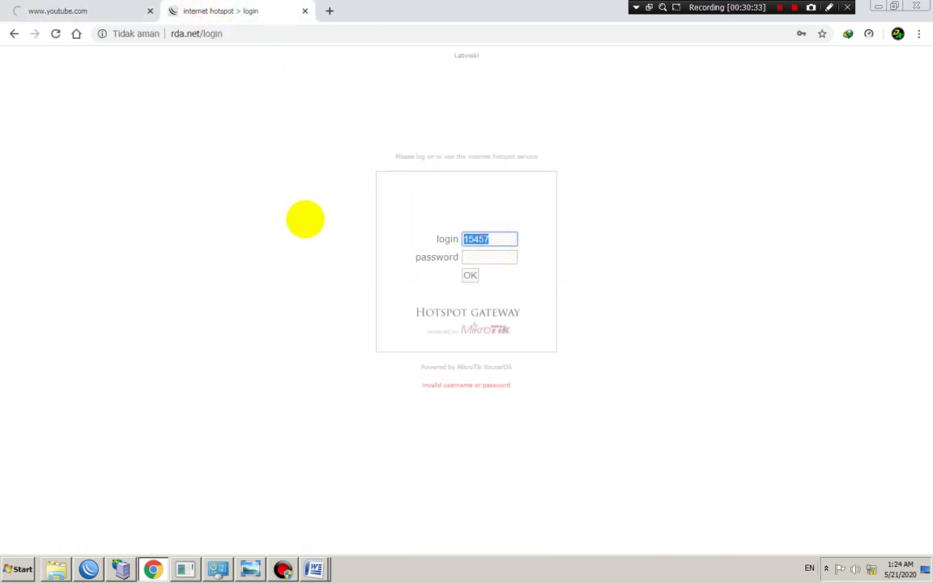
type("admi")
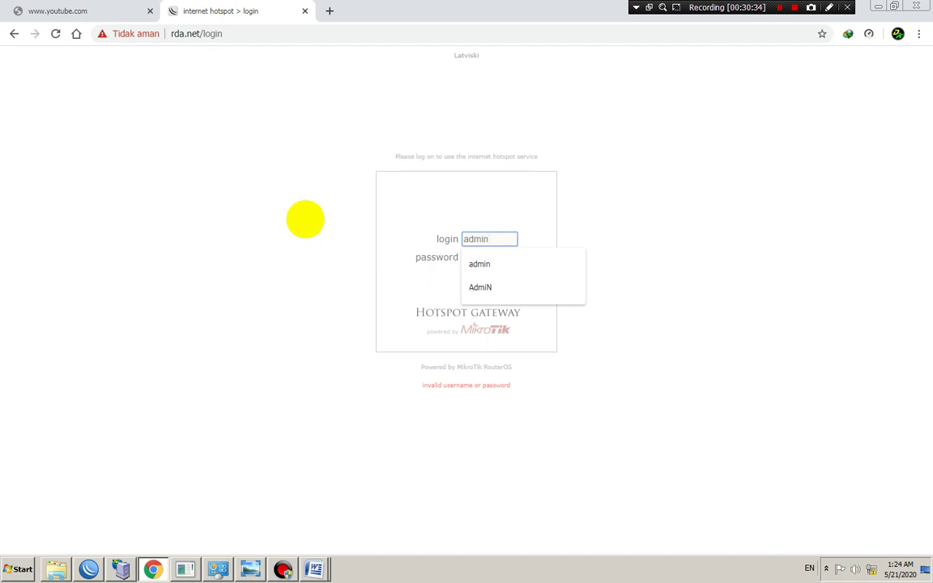
type("n")
left_click(489, 256)
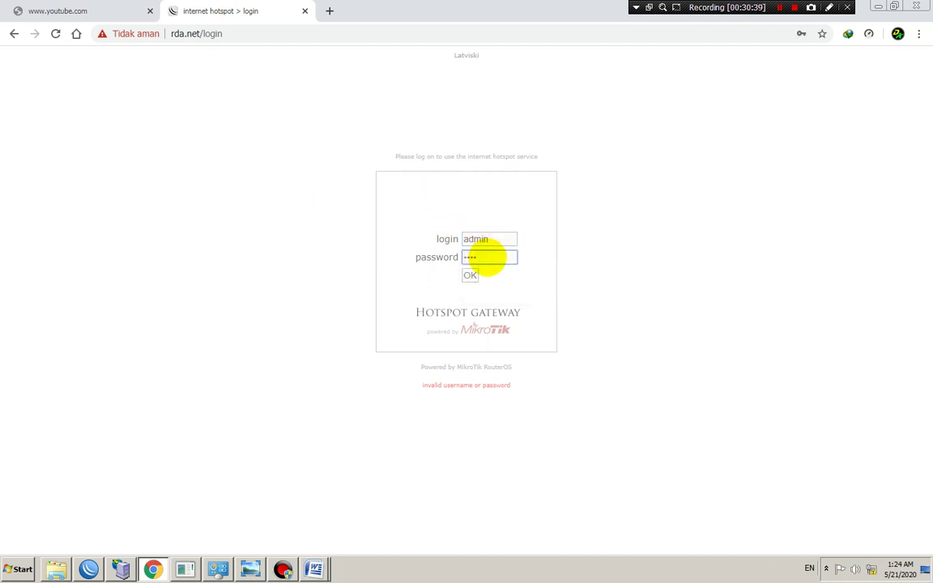
left_click(470, 275)
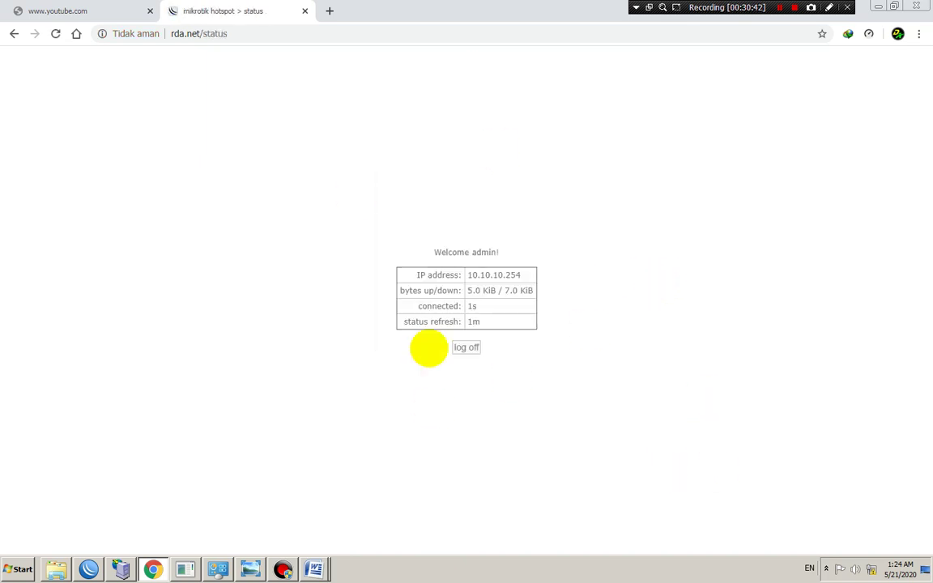
Reload YouTube to verify the home page now loads fully with videos
left_click(185, 569)
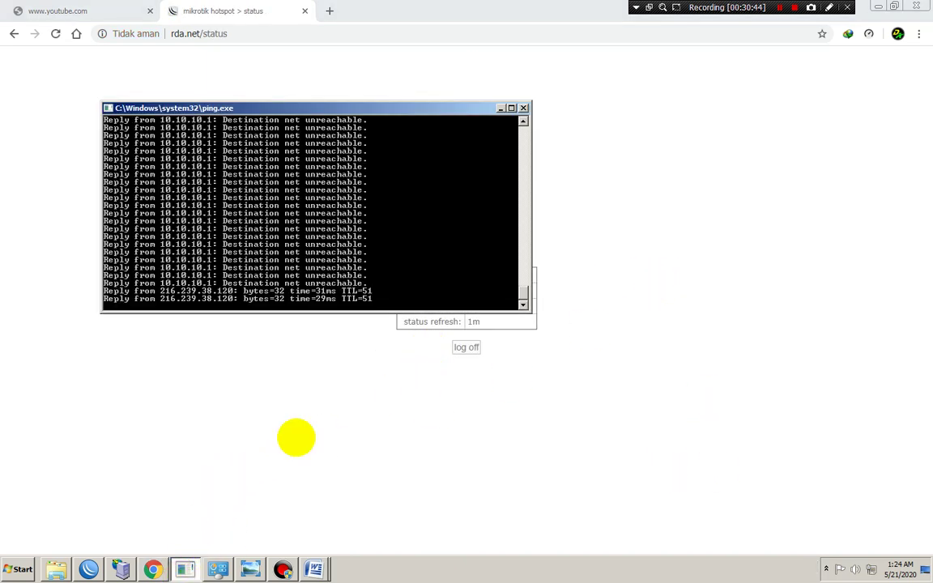
left_click(81, 10)
left_click(55, 34)
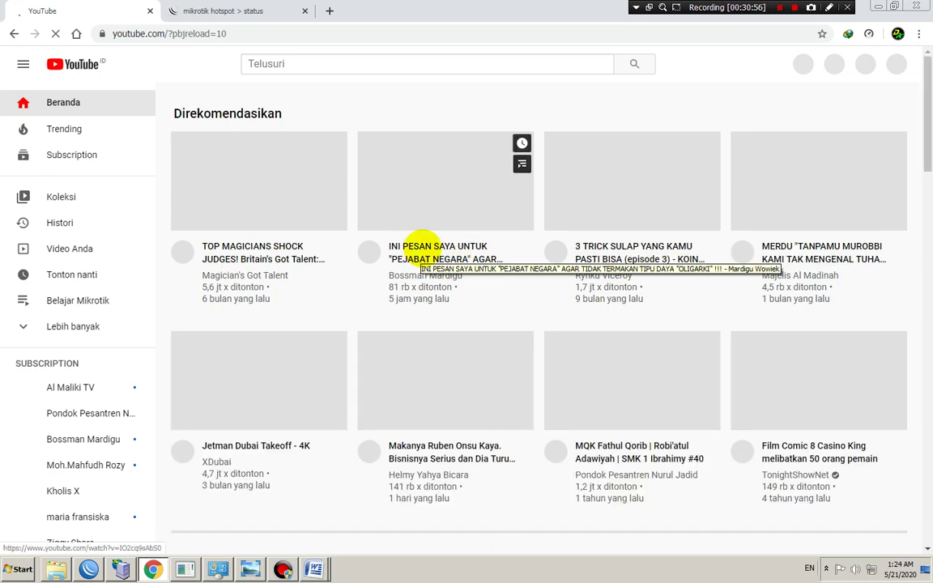
left_click(233, 10)
left_click(50, 8)
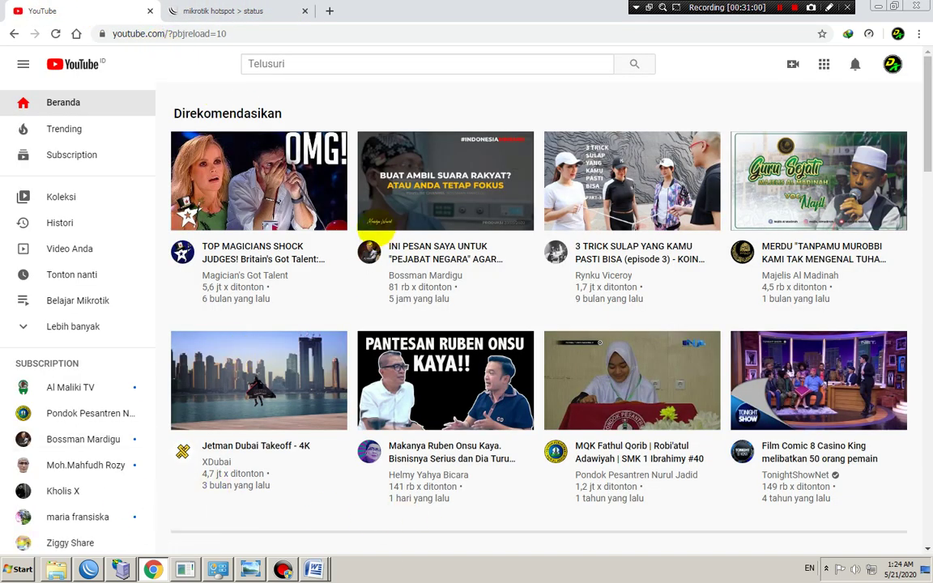
left_click(86, 567)
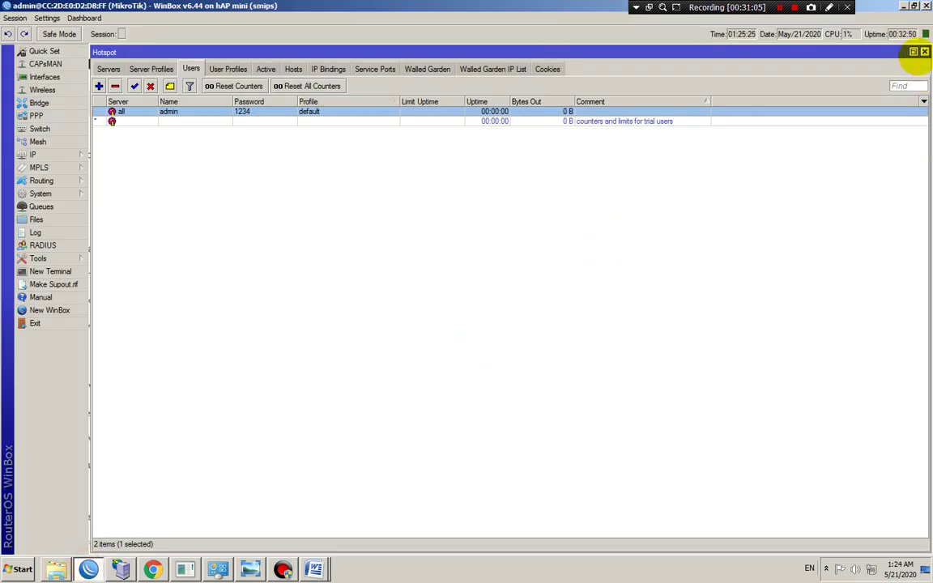
Close the Hotspot window and reconnect WinBox to the hAP mini router as admin
left_click(924, 51)
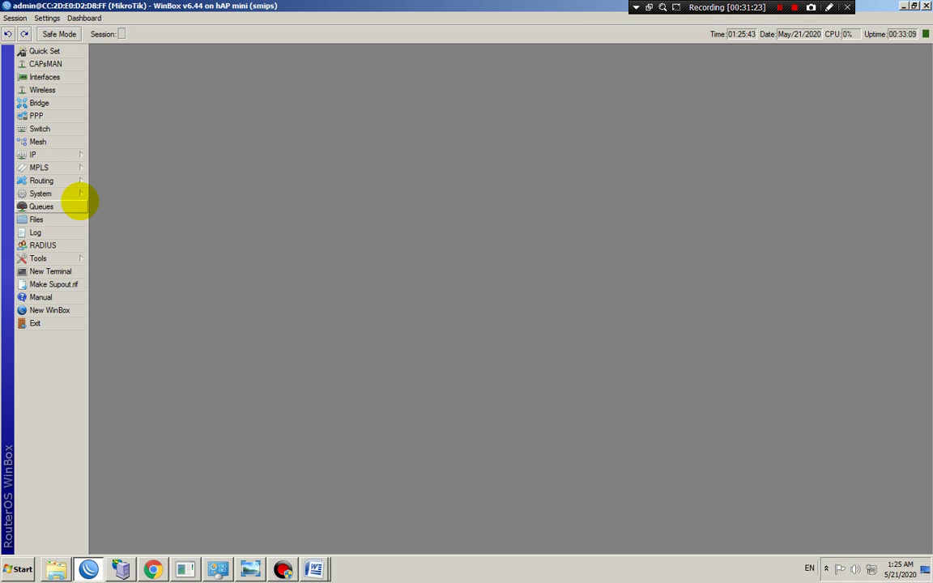
left_click(15, 18)
left_click(30, 114)
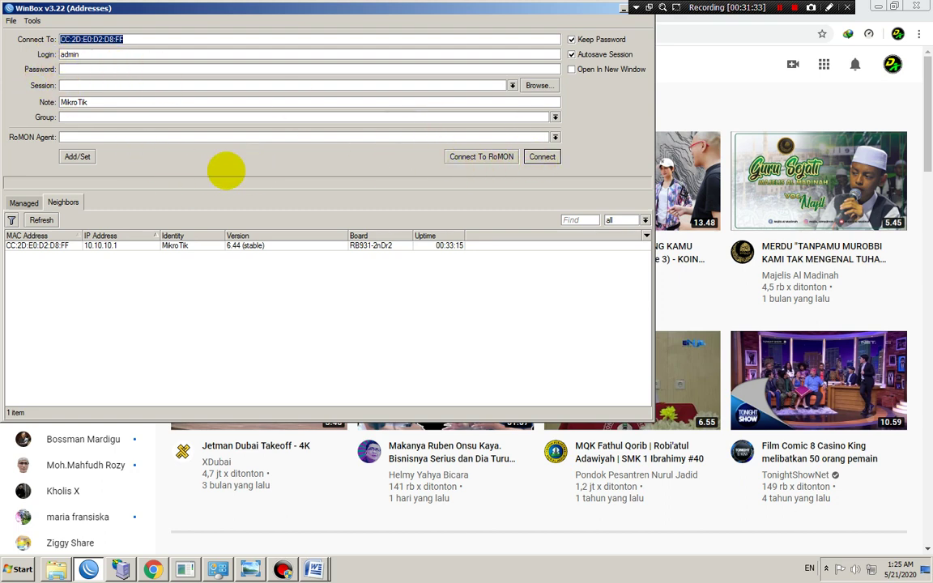
left_click(541, 156)
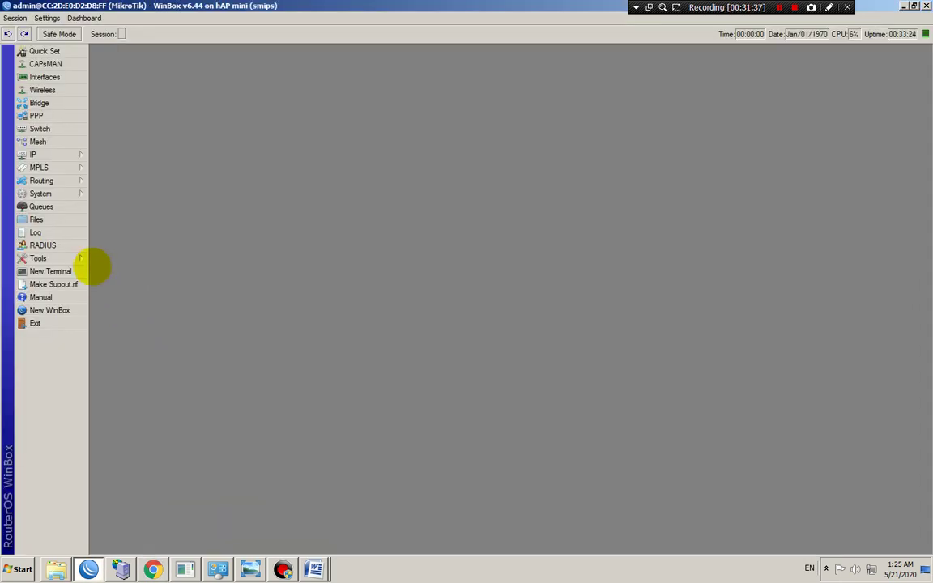
left_click(70, 194)
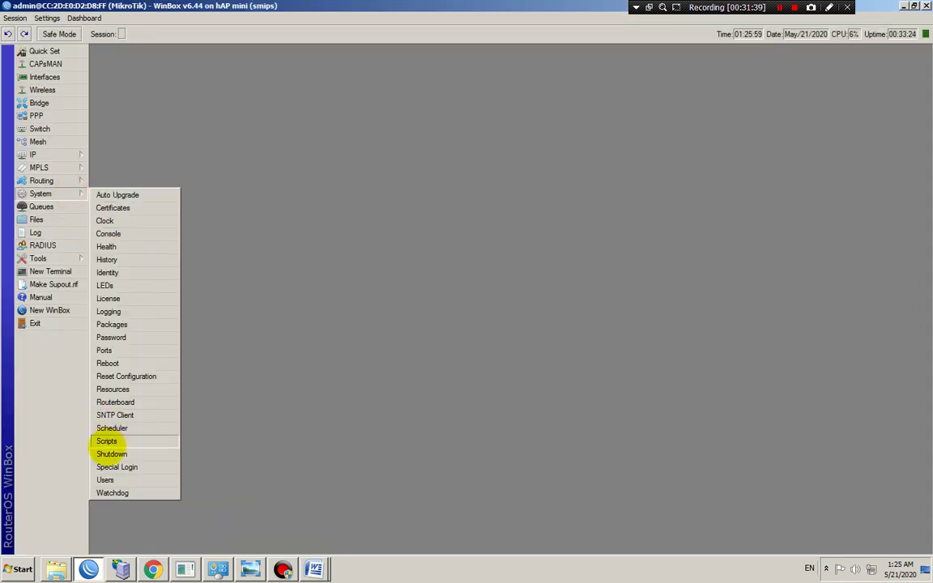
In System > Users, add a new router user in the full group with a confirmed password
left_click(113, 481)
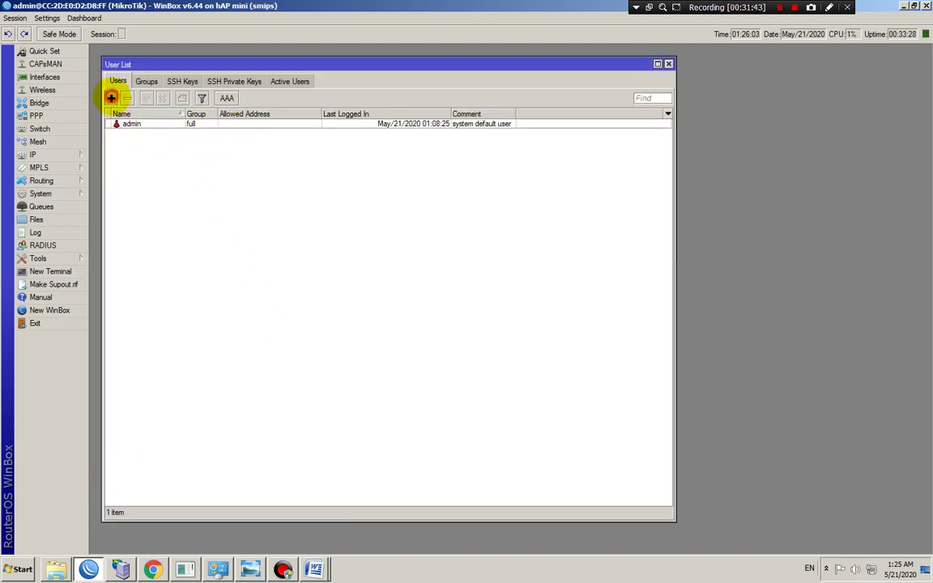
left_click(111, 97)
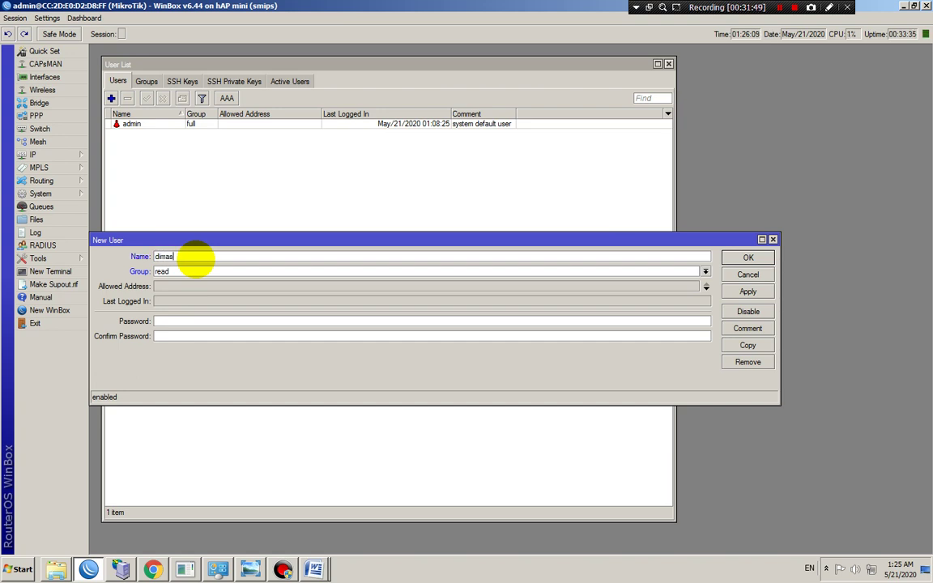
left_click(189, 271)
left_click(191, 271)
left_click(192, 271)
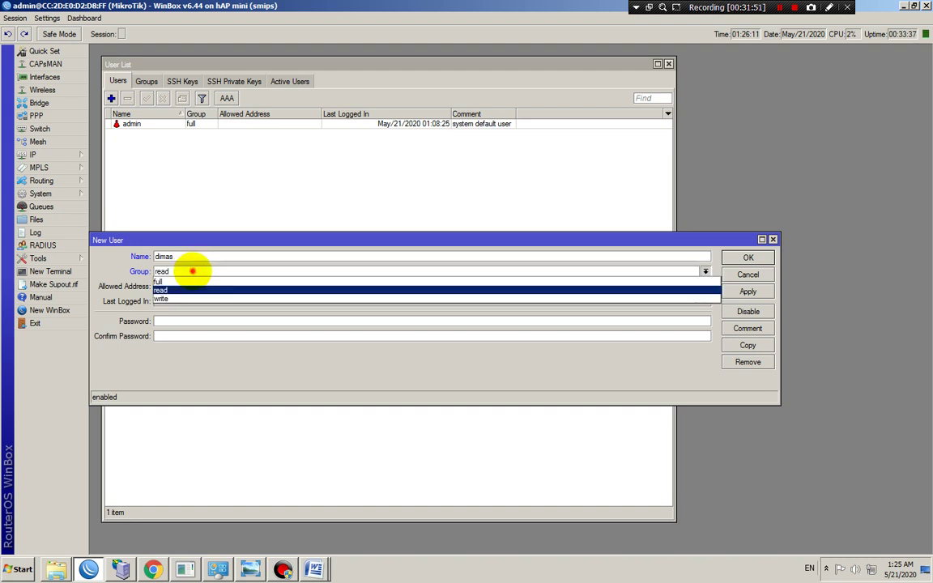
left_click(186, 281)
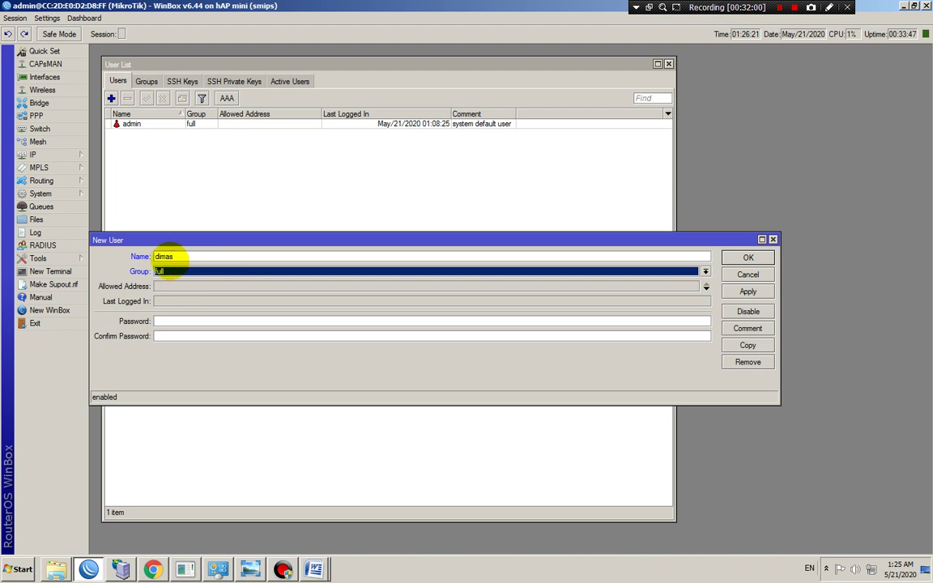
left_click(180, 322)
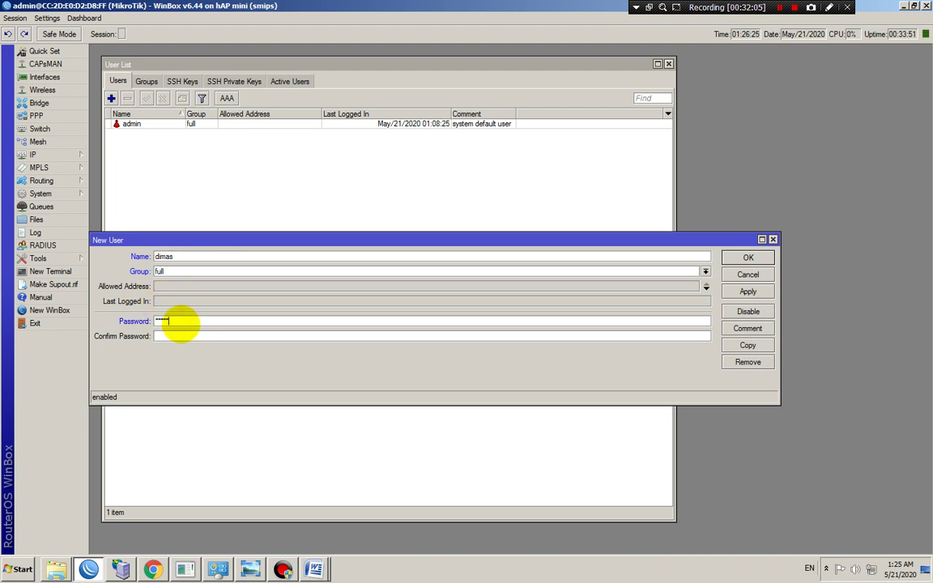
left_click(181, 335)
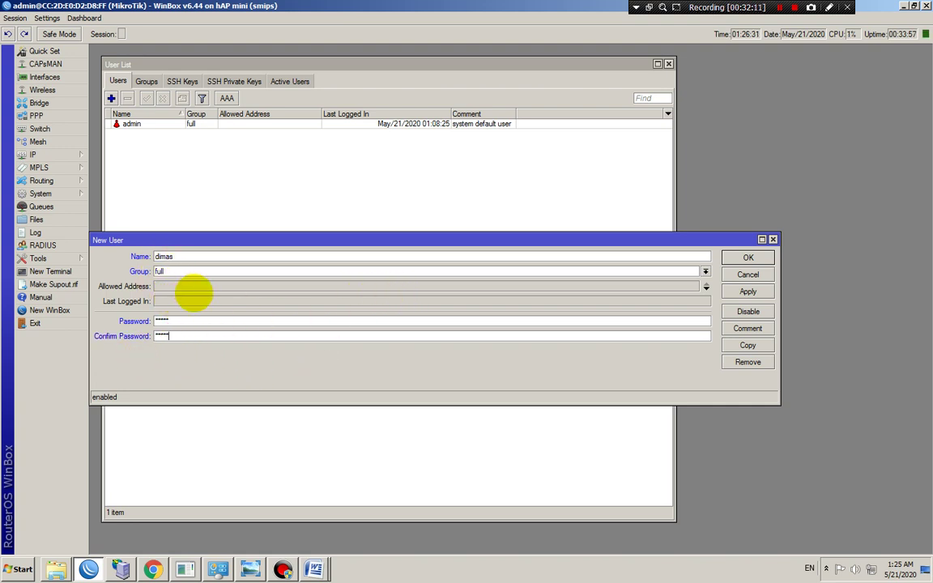
left_click(747, 291)
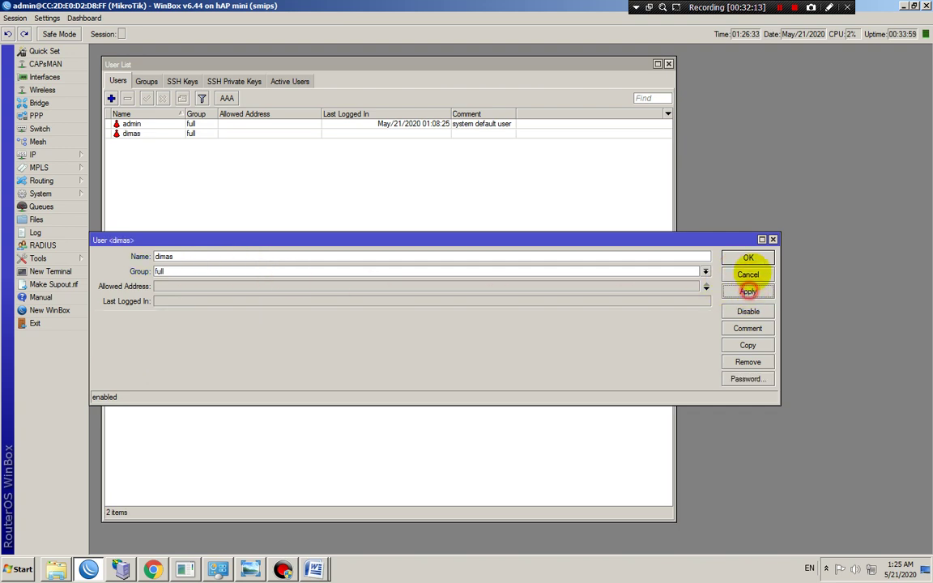
left_click(747, 257)
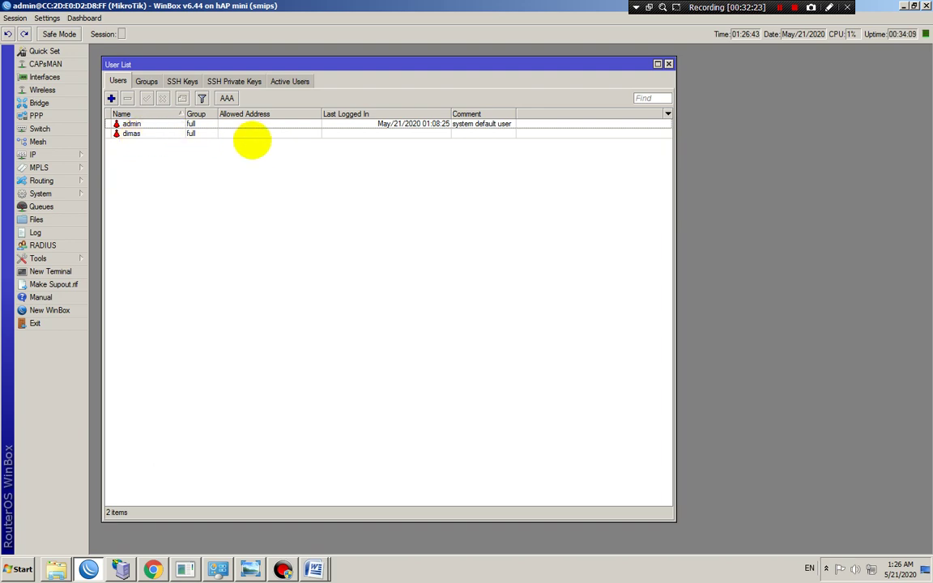
Disconnect and log back into the MikroTik router with the new full-group user's credentials
left_click(15, 18)
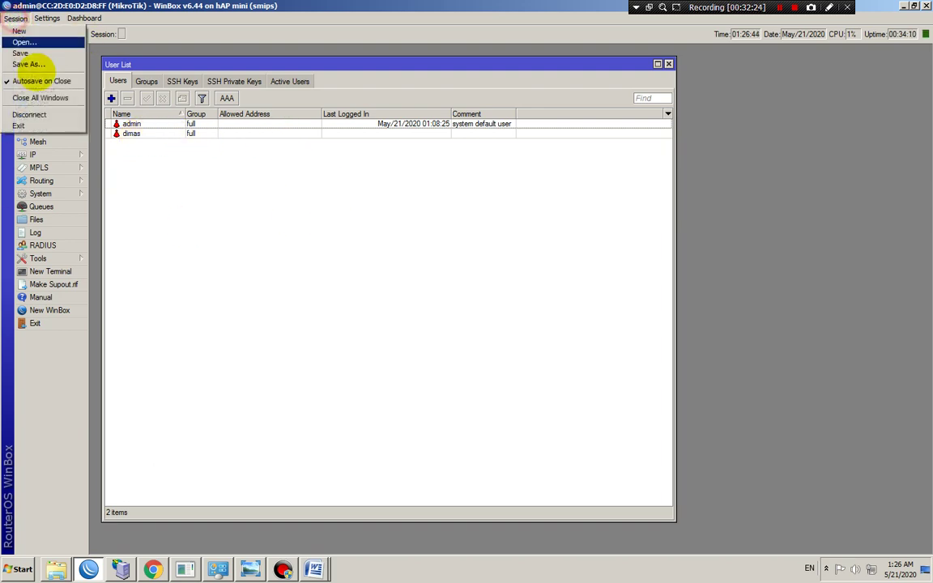
left_click(30, 114)
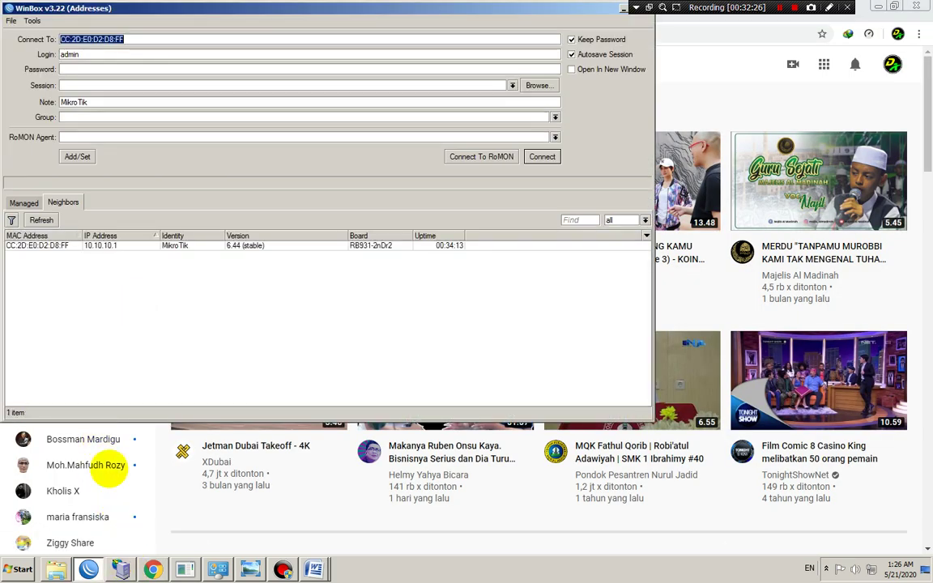
left_click(32, 245)
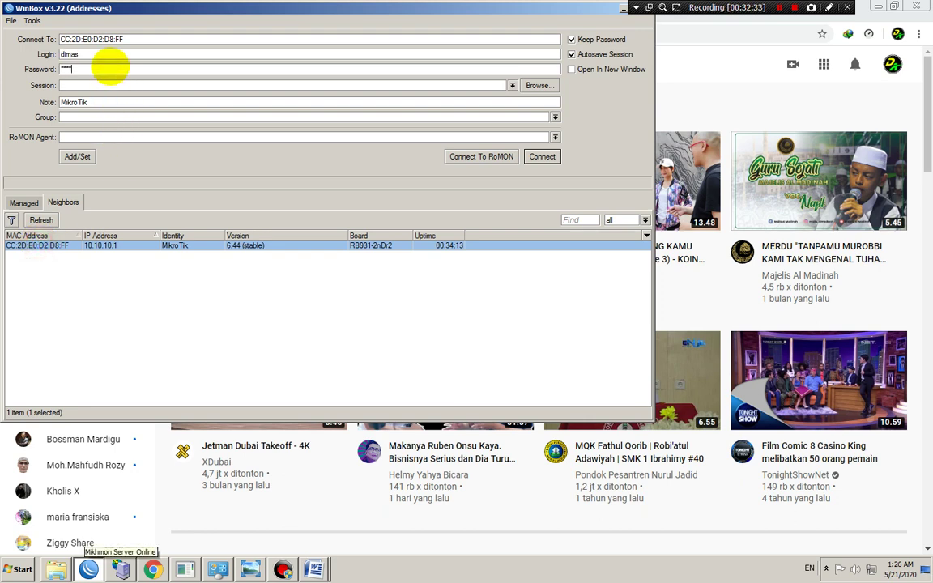
type("*")
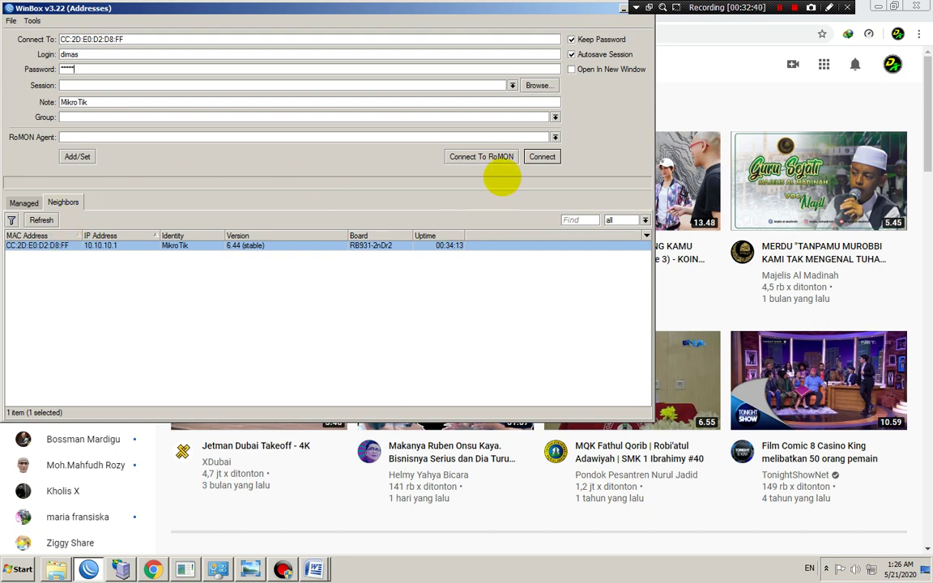
left_click(541, 157)
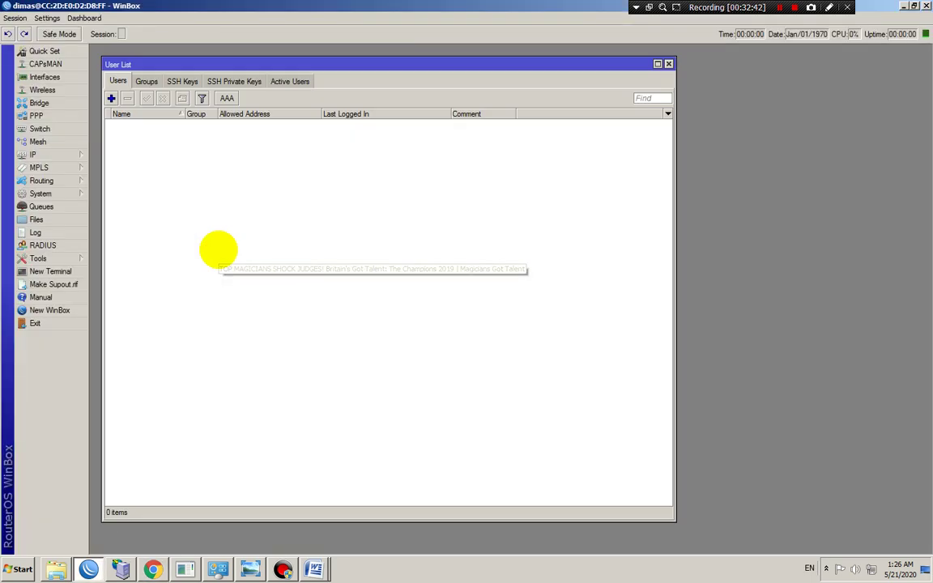
left_click(133, 124)
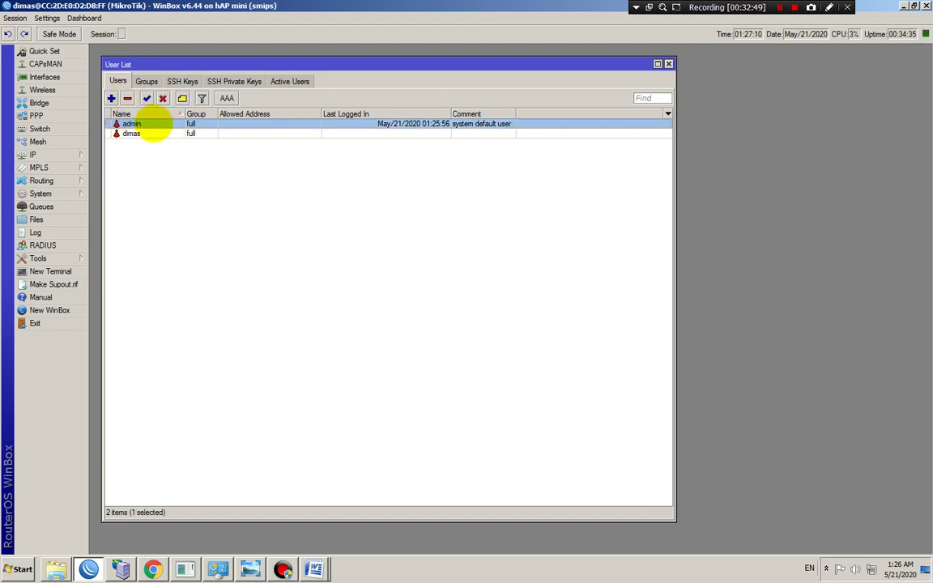
Remove the admin account from the router's user list, then close the list
left_click(134, 131)
left_click(134, 123)
left_click(136, 133)
left_click(133, 123)
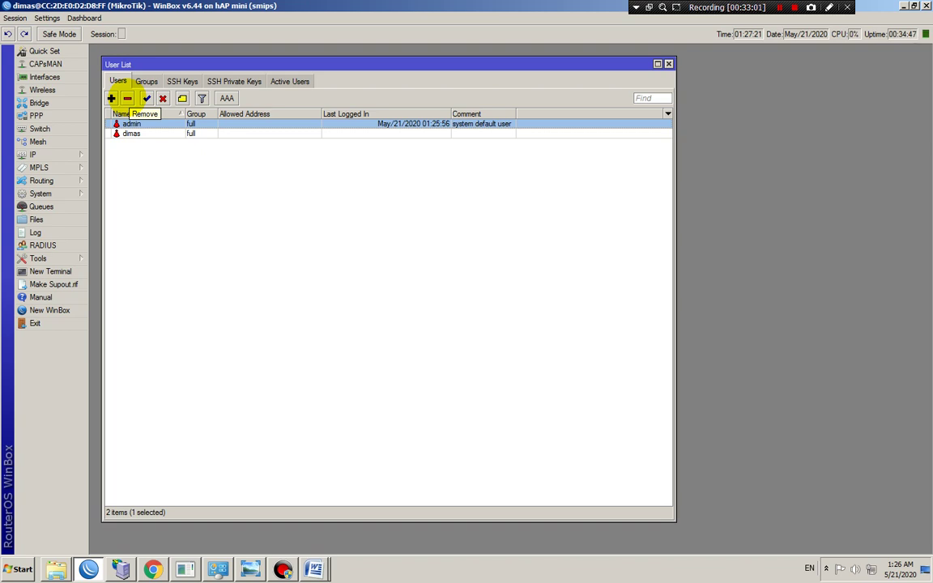
left_click(128, 98)
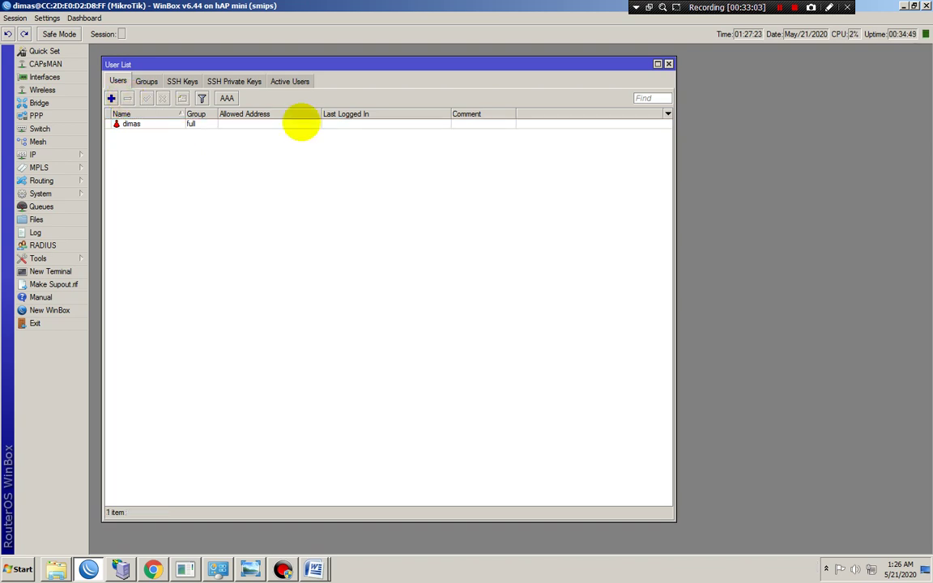
left_click(668, 64)
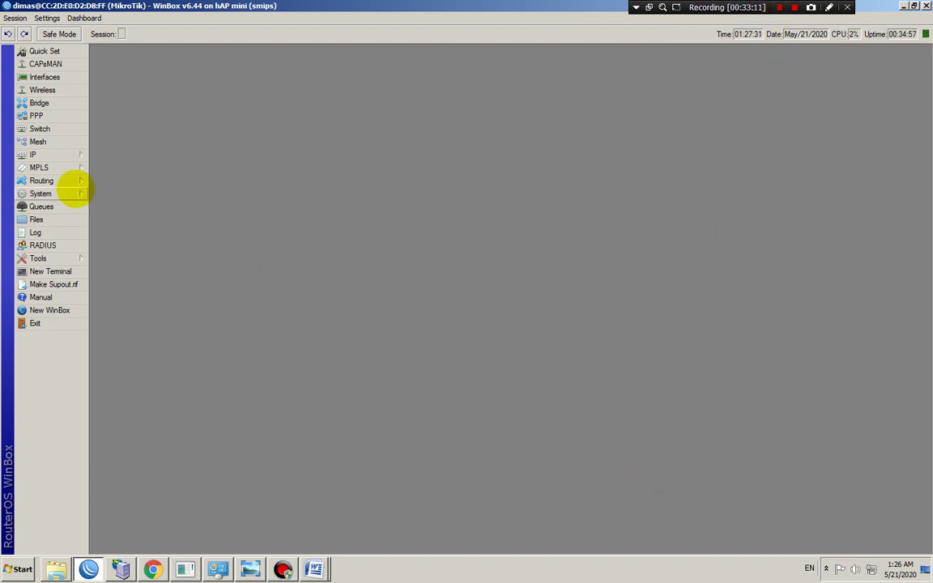
Check System > Identity, leaving the router name MikroTik unchanged
left_click(65, 193)
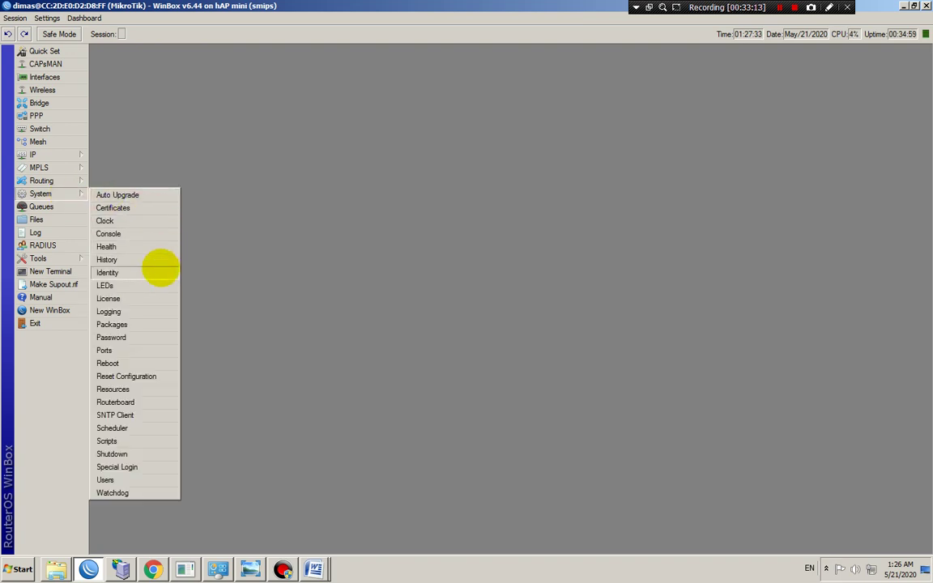
left_click(131, 276)
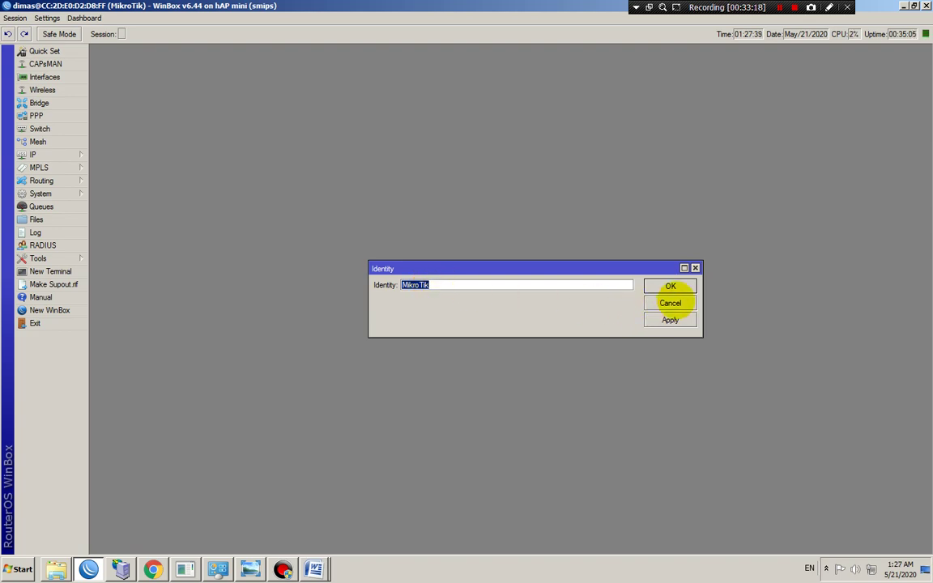
left_click(669, 303)
Disconnect, refresh the neighbour list, and reconnect to the hAP mini router
left_click(14, 17)
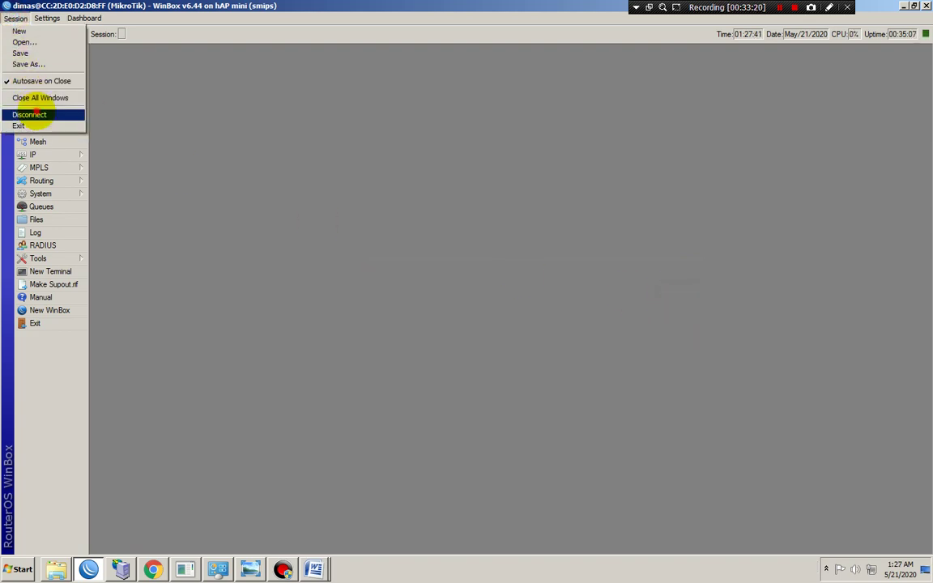
left_click(32, 112)
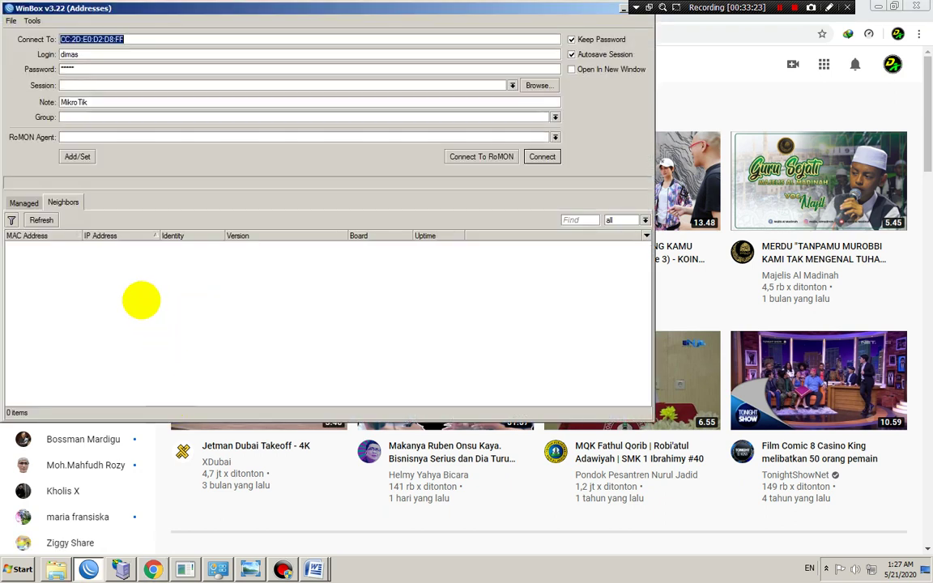
left_click(42, 219)
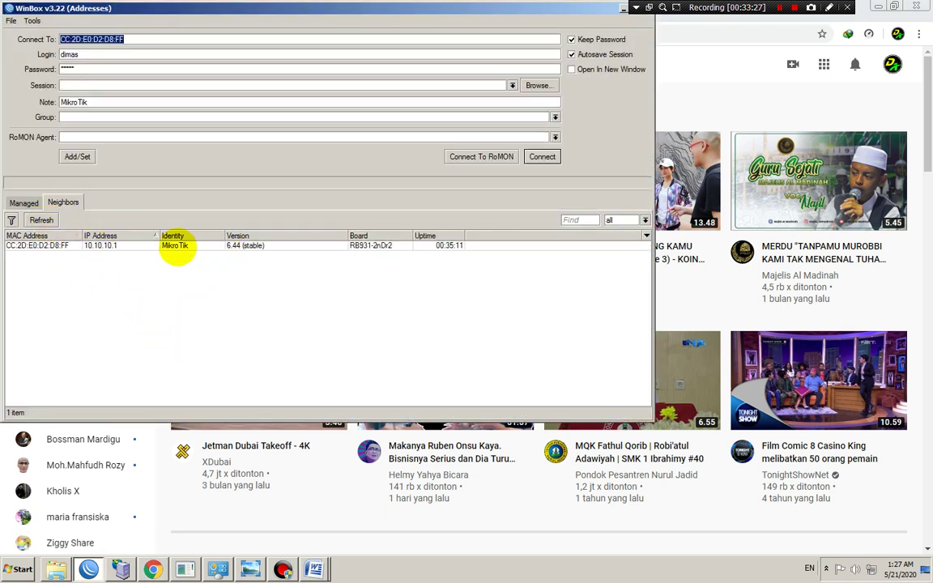
left_click(541, 156)
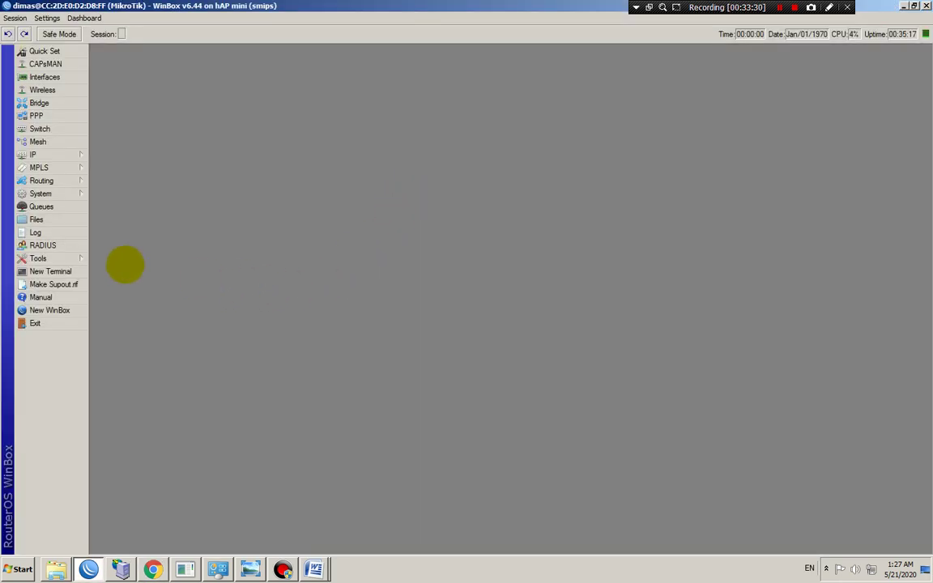
left_click(50, 194)
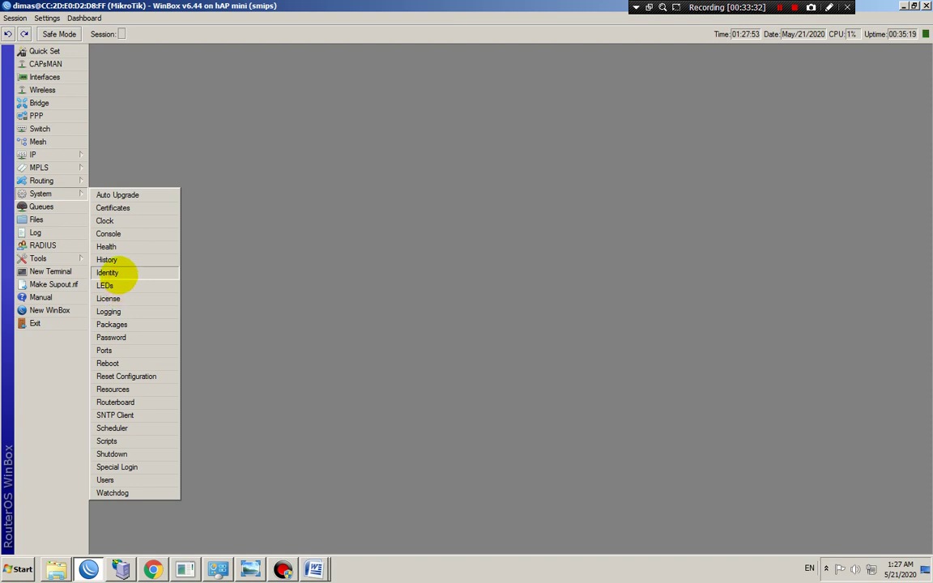
Replace the router's identity name with MIKROTIK PUSAT and apply the change
left_click(117, 272)
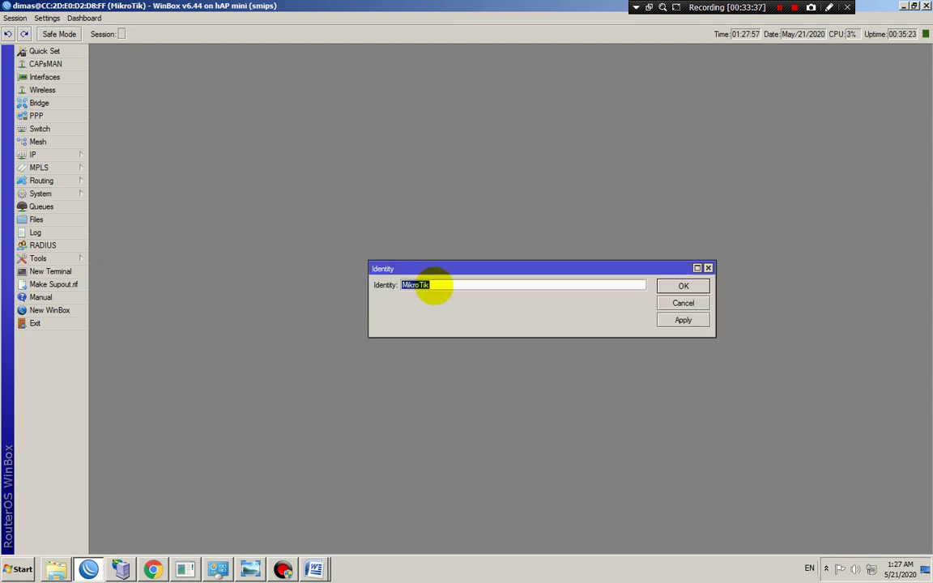
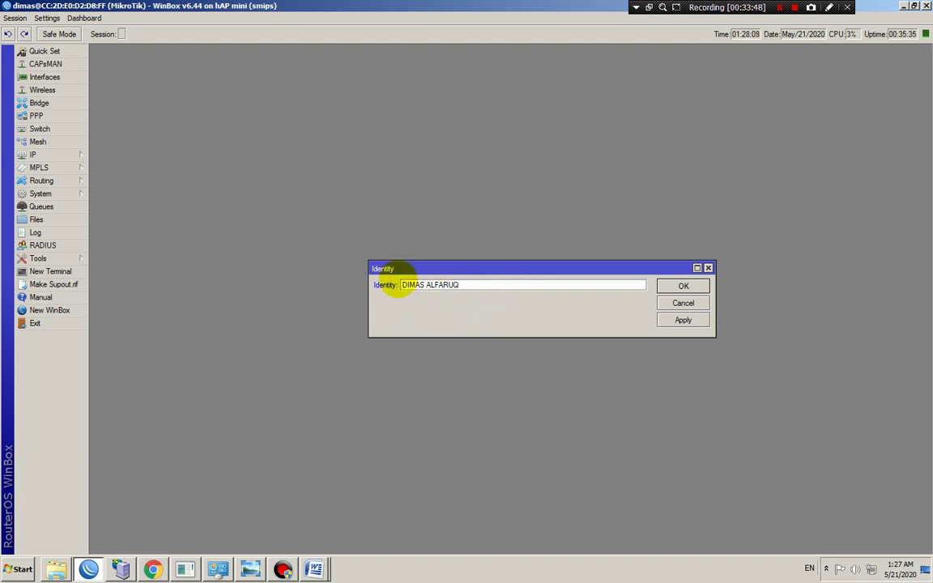
left_click_drag(477, 288, 386, 289)
type("MI")
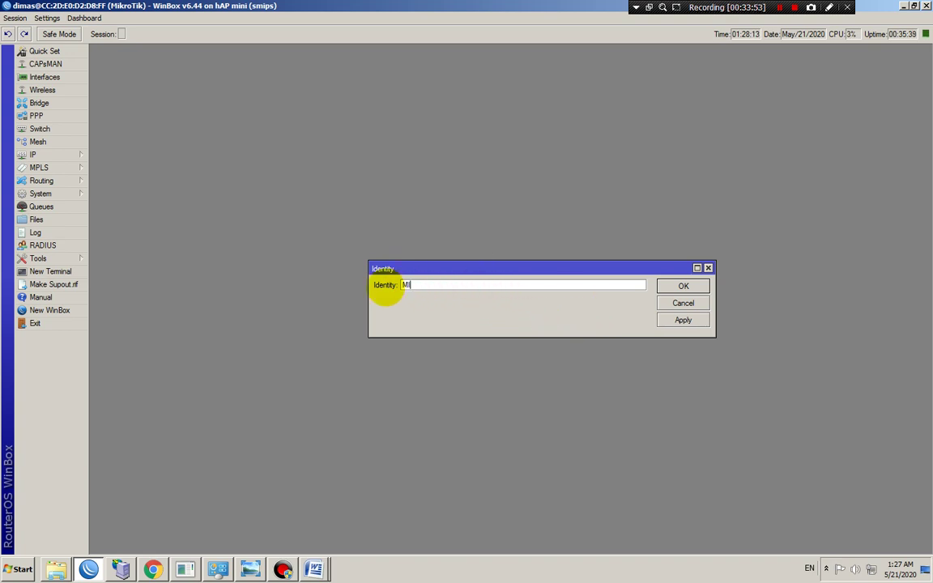
type("KROTIK PUSAT")
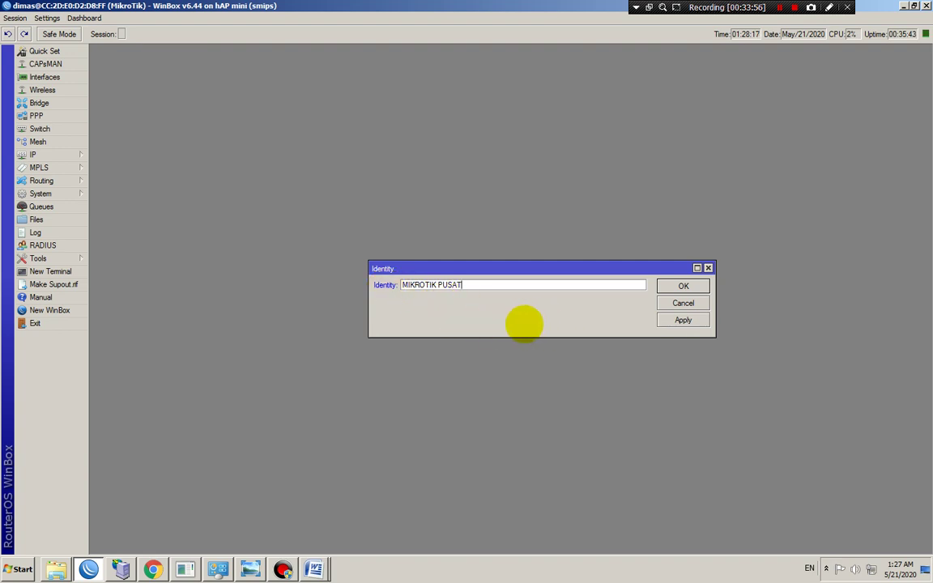
left_click(682, 319)
left_click(681, 285)
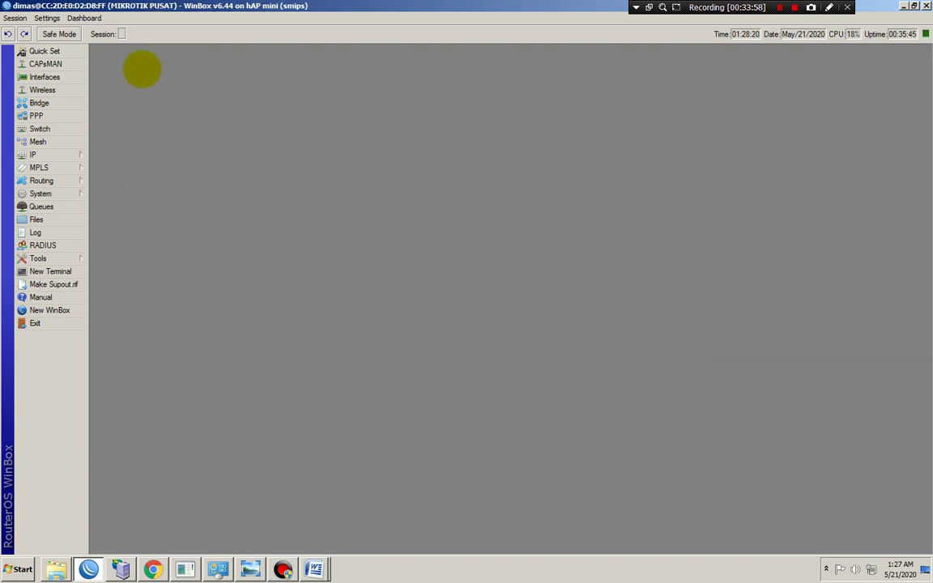
left_click(16, 17)
Disconnect, then reconnect to the MIKROTIK PUSAT neighbour using its MAC address
left_click(32, 123)
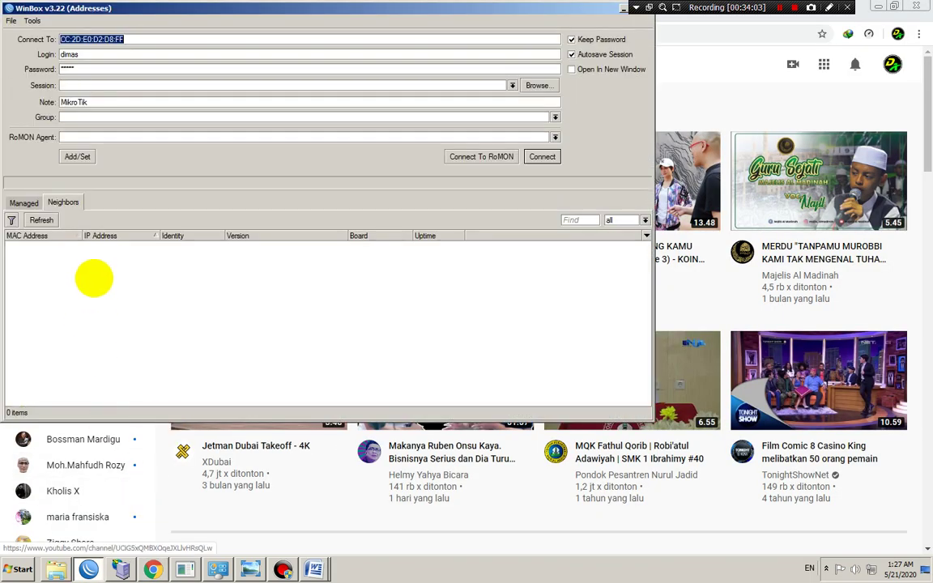
left_click(191, 245)
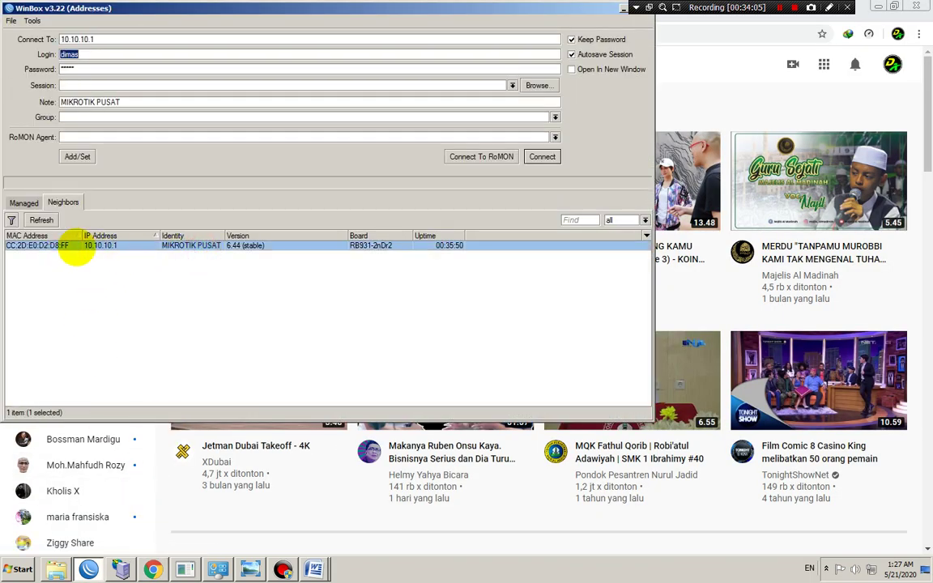
left_click(58, 245)
left_click(539, 157)
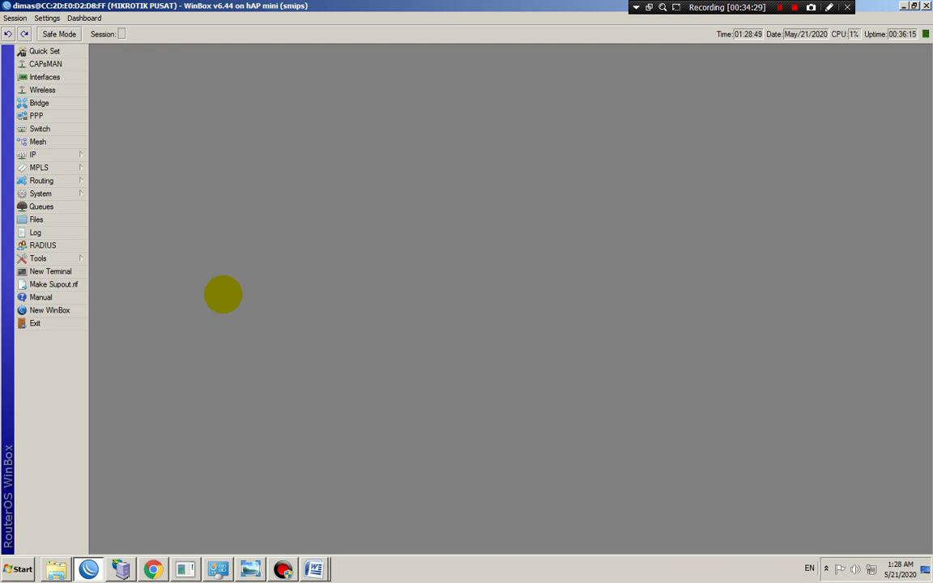
Log off the current hotspot session in Chrome and return to the login page
left_click(152, 569)
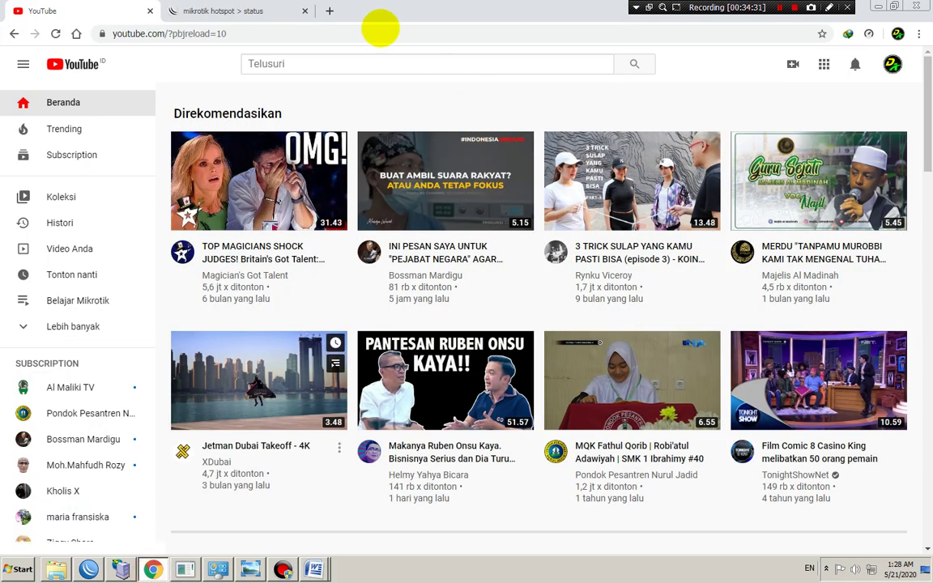
left_click(247, 9)
left_click(463, 347)
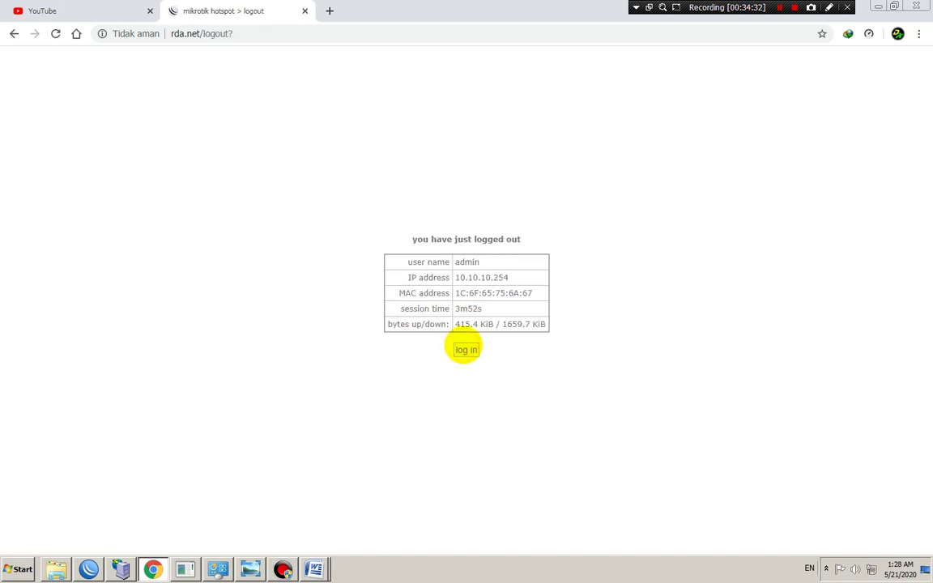
left_click(465, 349)
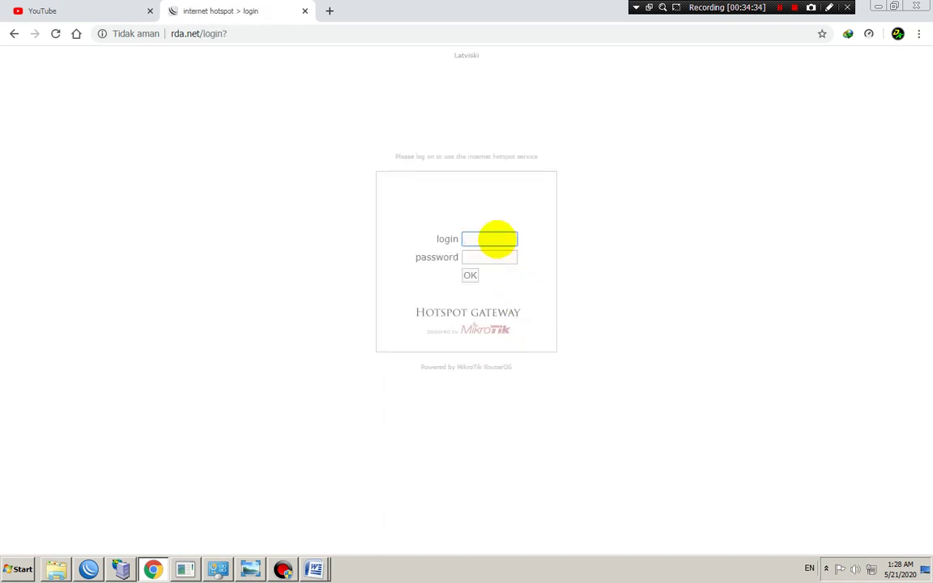
Attempt a hotspot login with username admin and the account password
left_click(492, 237)
left_click(510, 193)
left_click(482, 241)
type("ad")
key("Down")
key("Return")
left_click(476, 256)
type("12345")
key("Return")
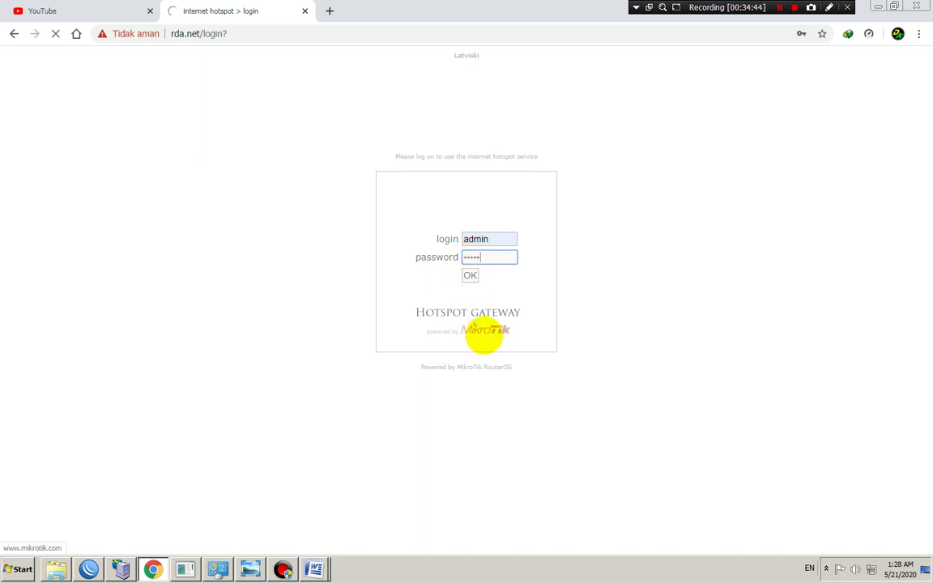
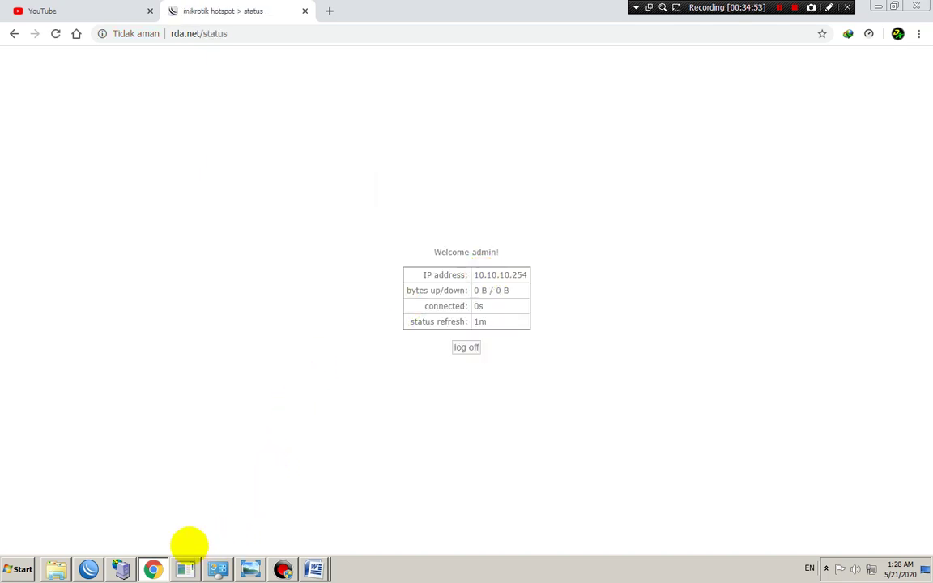
Switch Chrome to the YouTube tab to confirm internet access after hotspot login
left_click(34, 9)
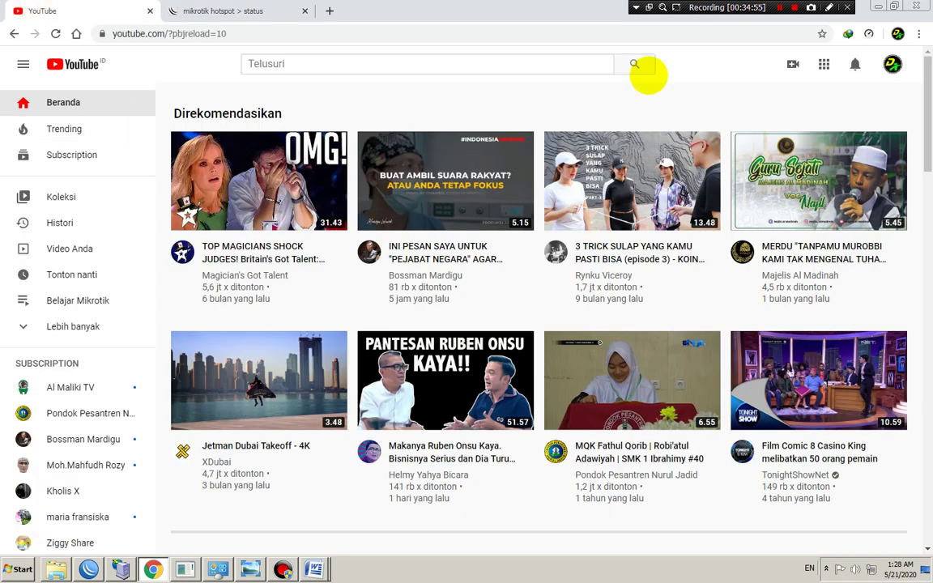
left_click(14, 33)
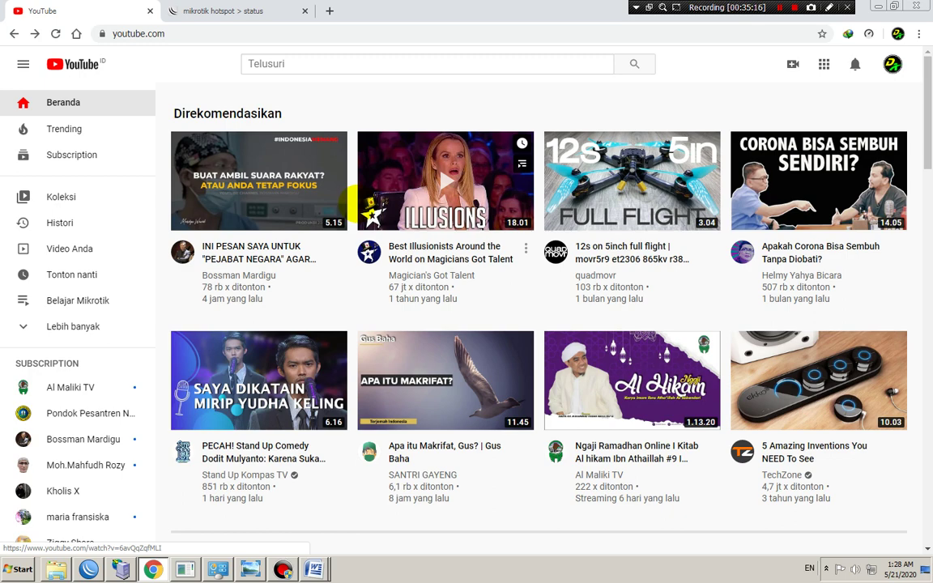
scroll(437, 357, "down", 2)
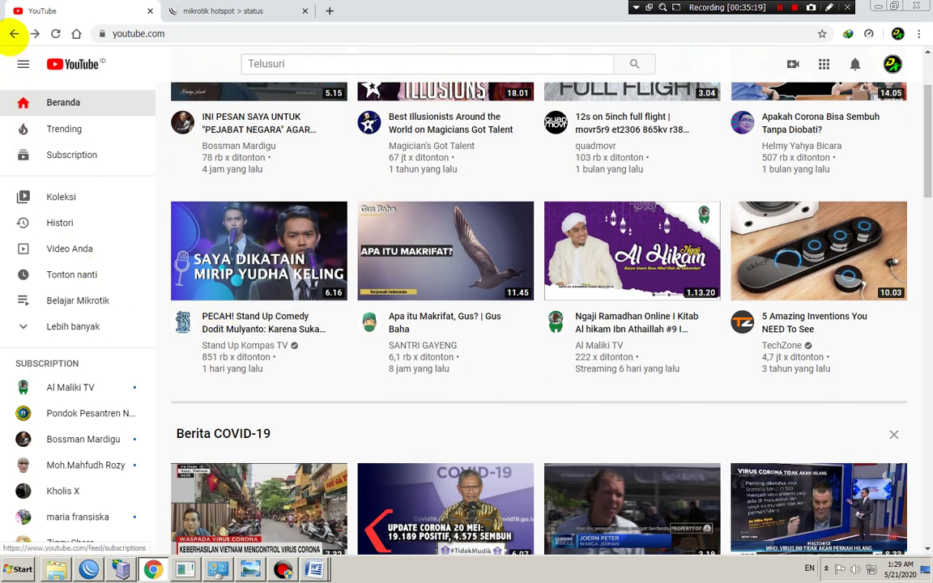
left_click(14, 33)
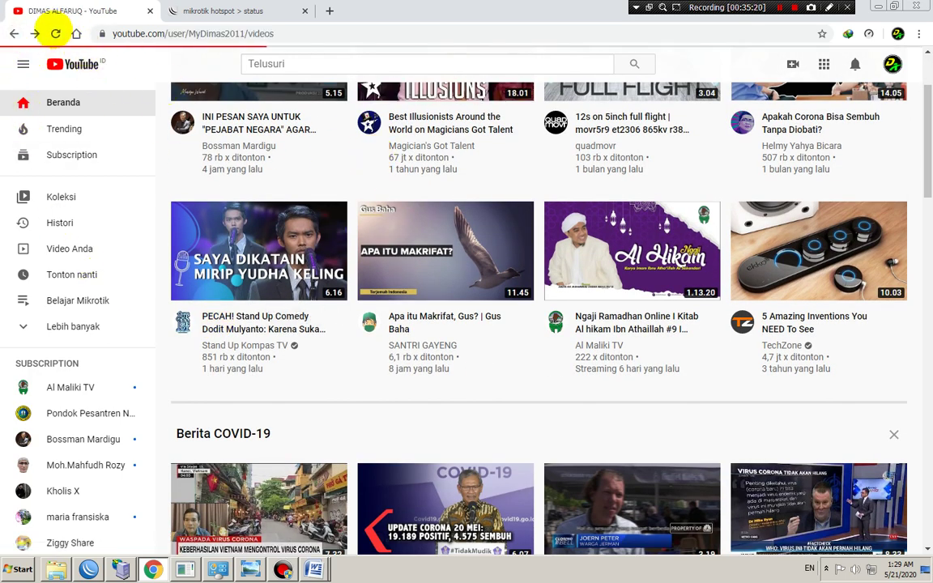
left_click(35, 33)
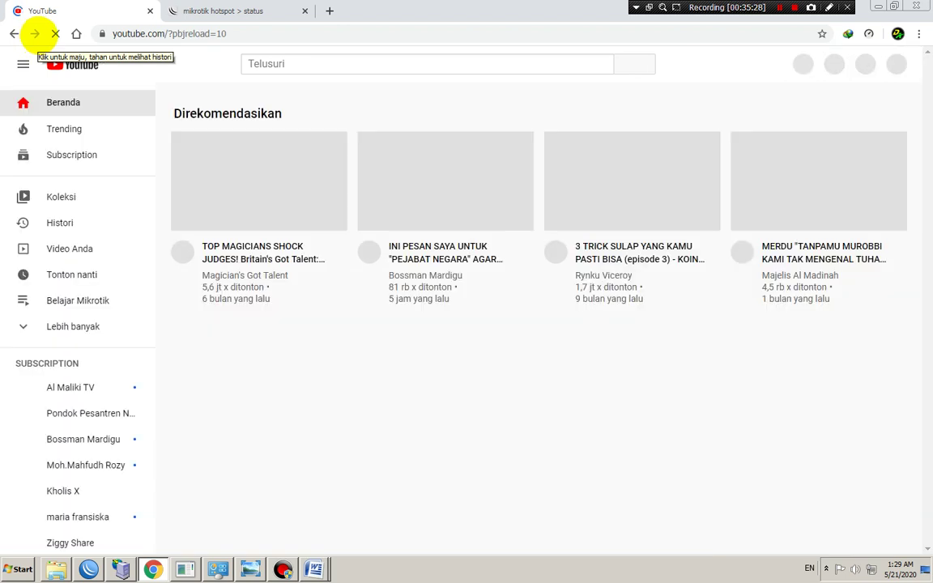
left_click(73, 64)
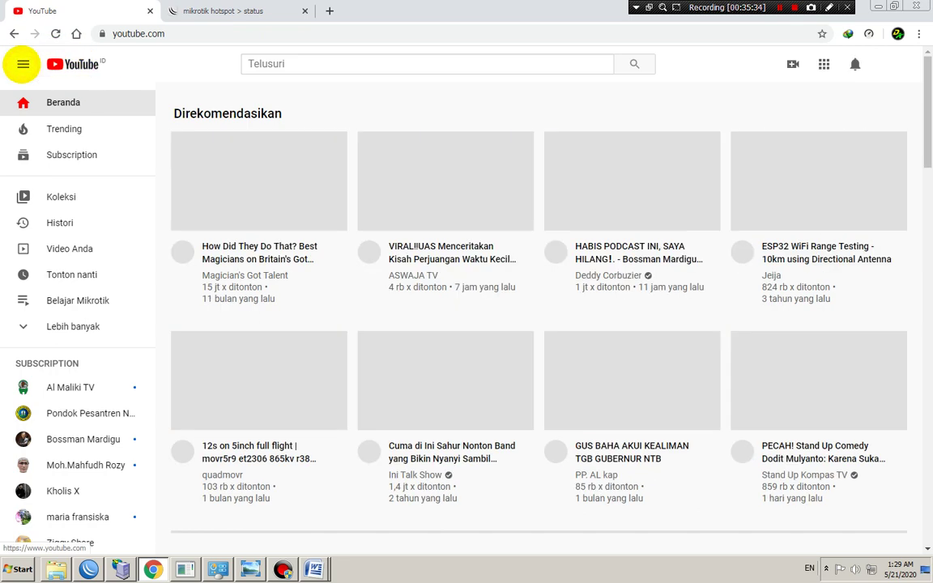
left_click(23, 64)
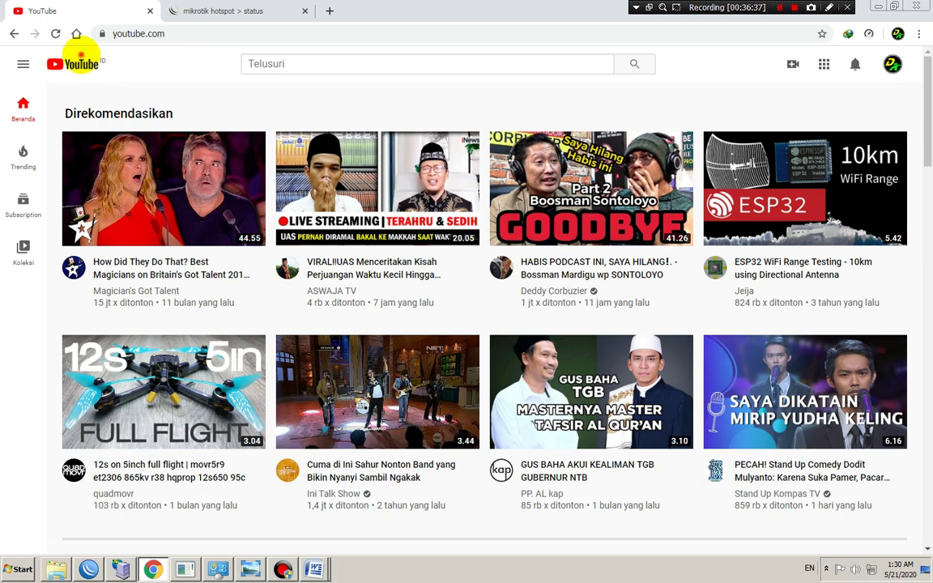
scroll(426, 352, "down", 6)
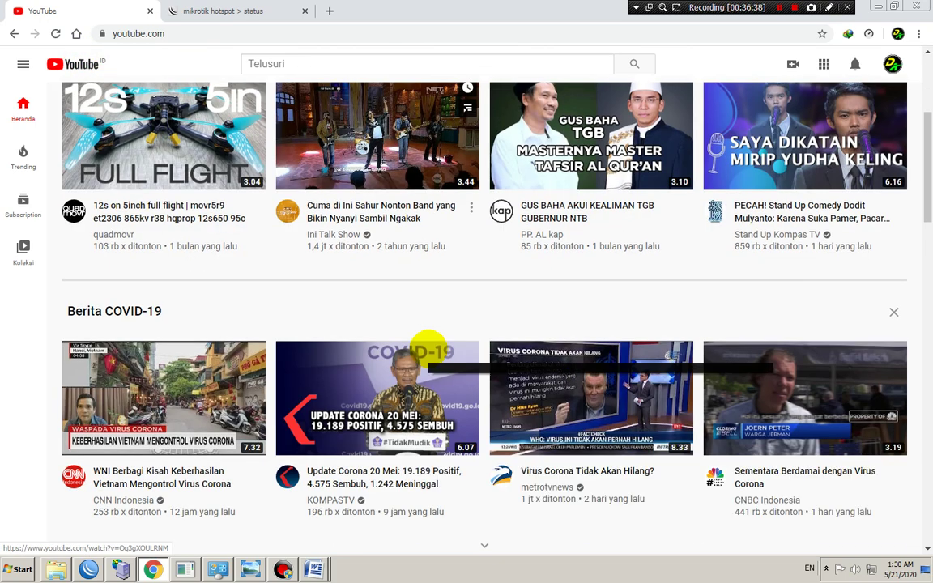
scroll(427, 348, "up", 6)
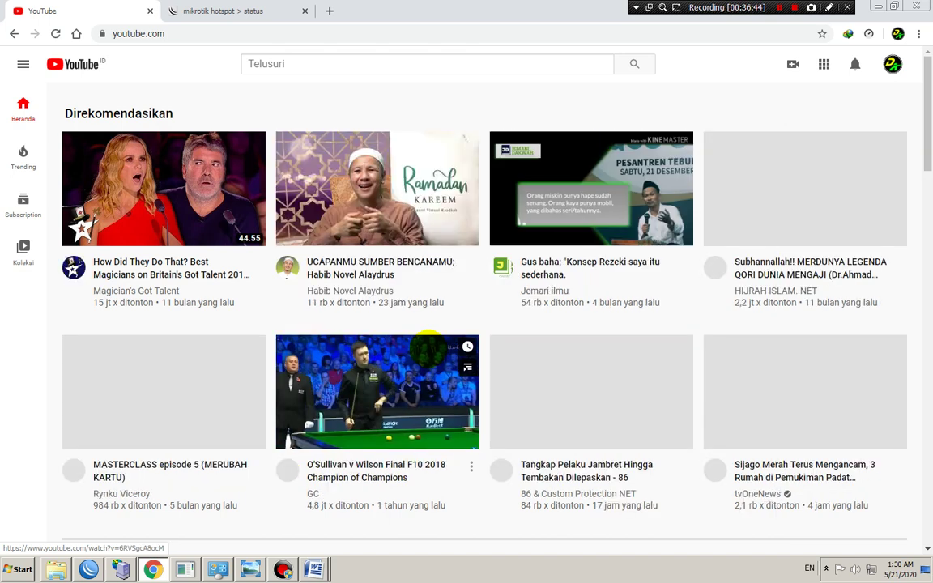
scroll(429, 344, "down", 2)
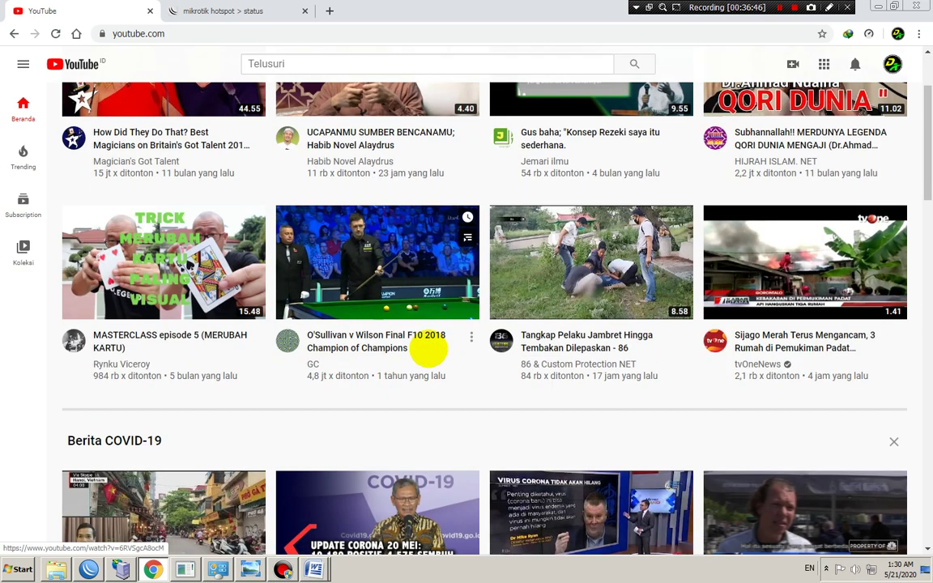
scroll(428, 349, "up", 2)
scroll(429, 346, "down", 15)
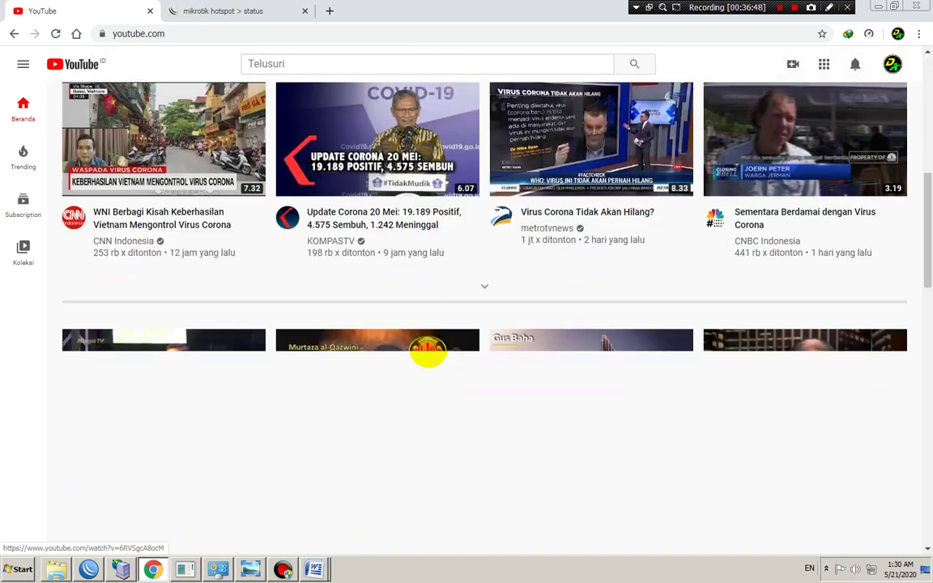
scroll(428, 349, "down", 4)
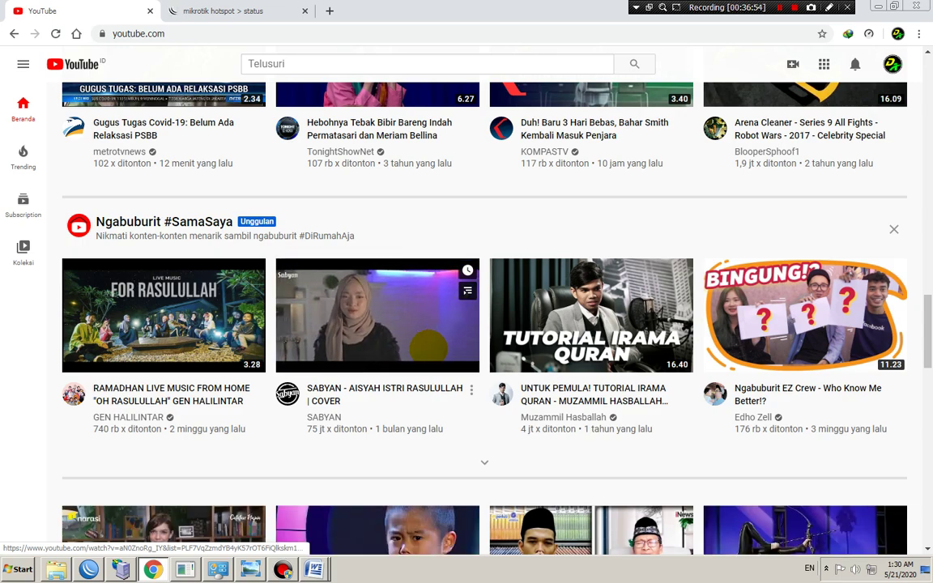
scroll(427, 348, "up", 5)
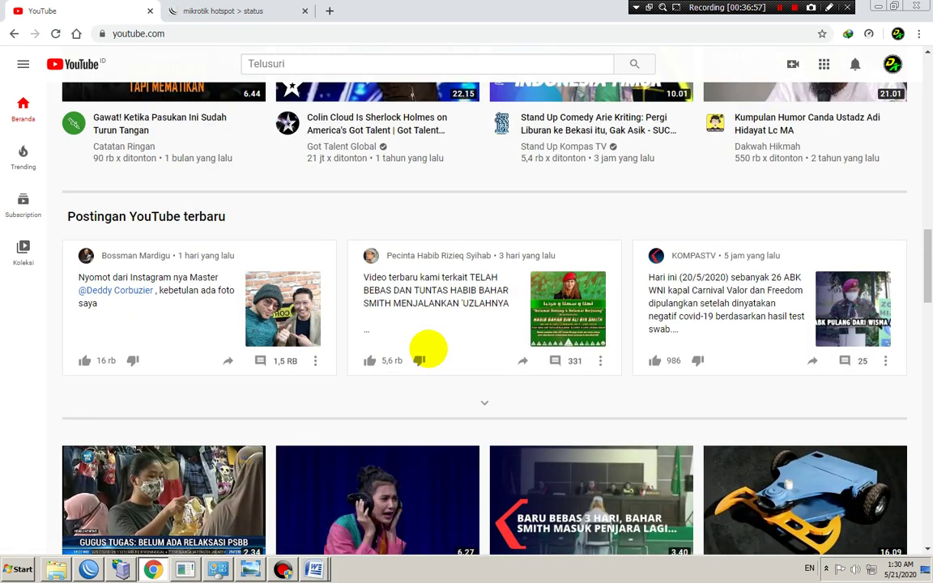
scroll(428, 349, "up", 11)
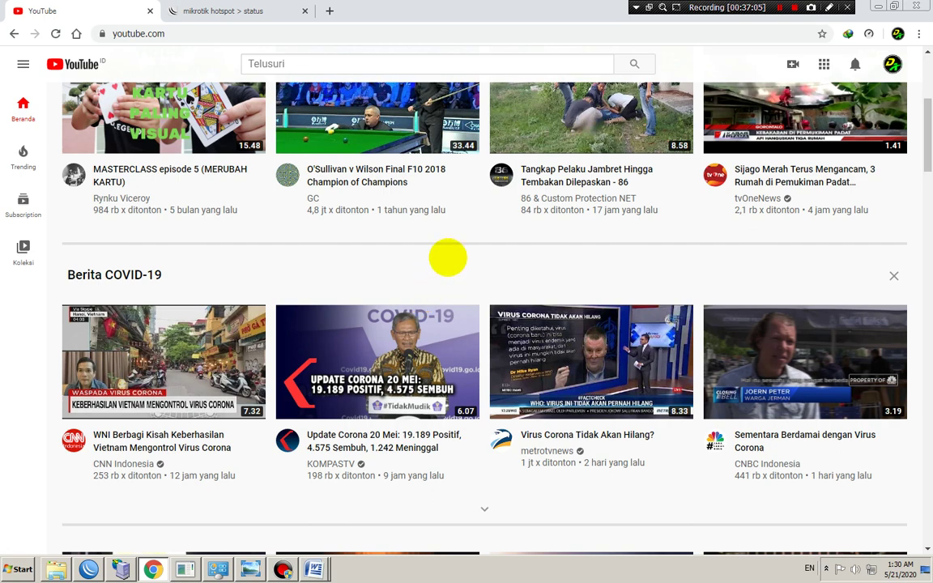
scroll(425, 310, "up", 4)
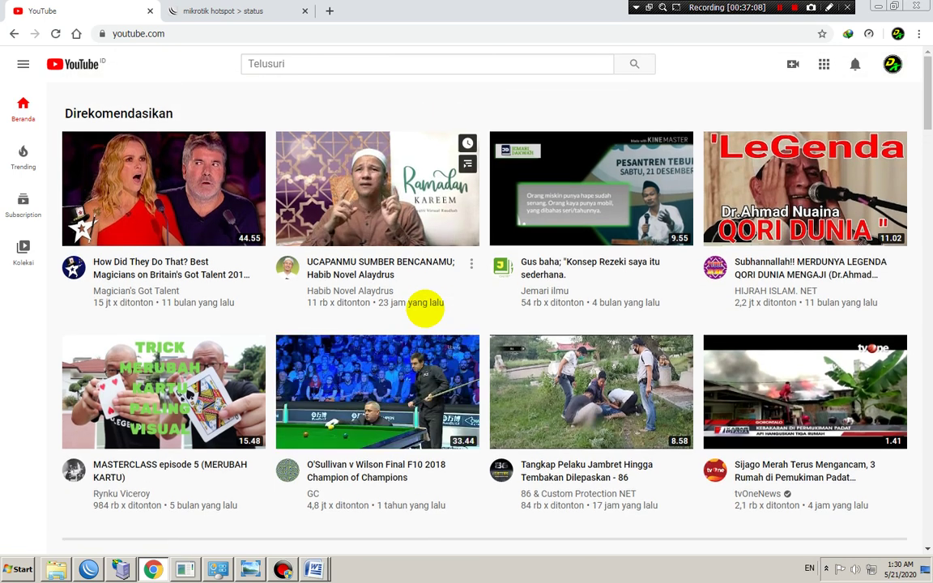
scroll(424, 310, "down", 3)
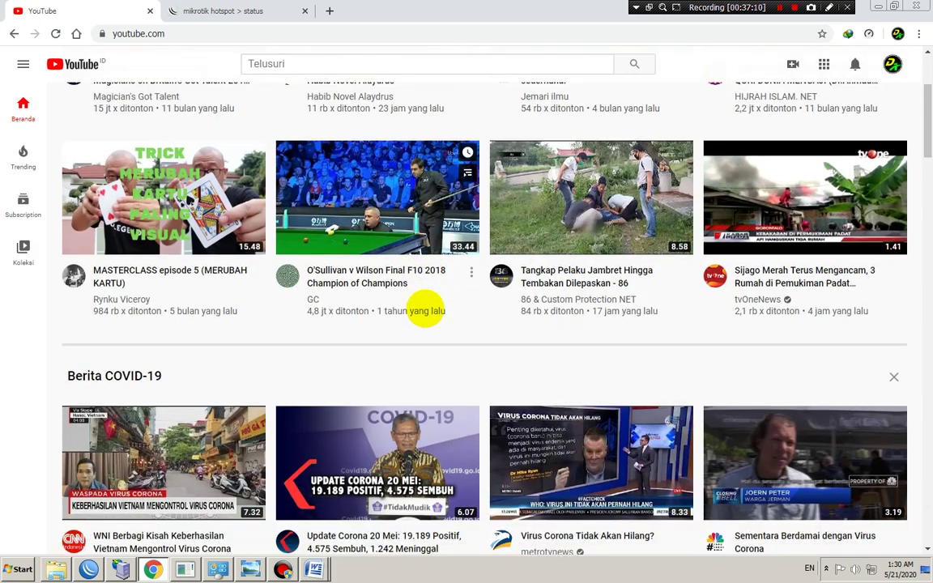
scroll(425, 310, "down", 5)
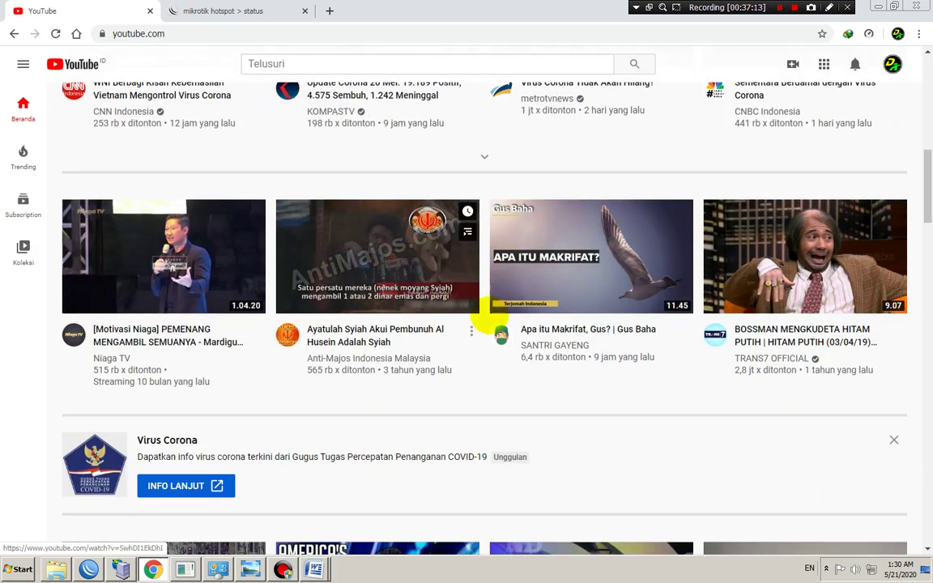